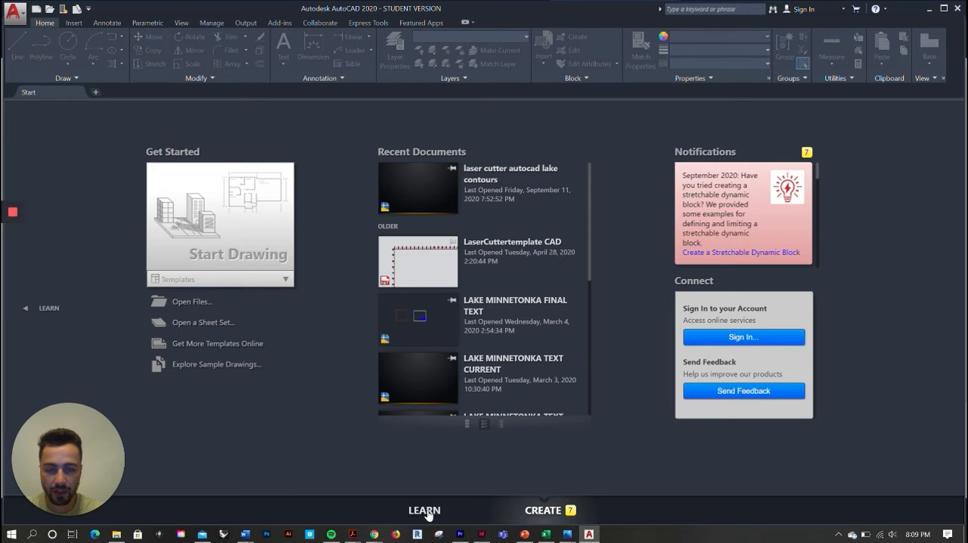
click(425, 512)
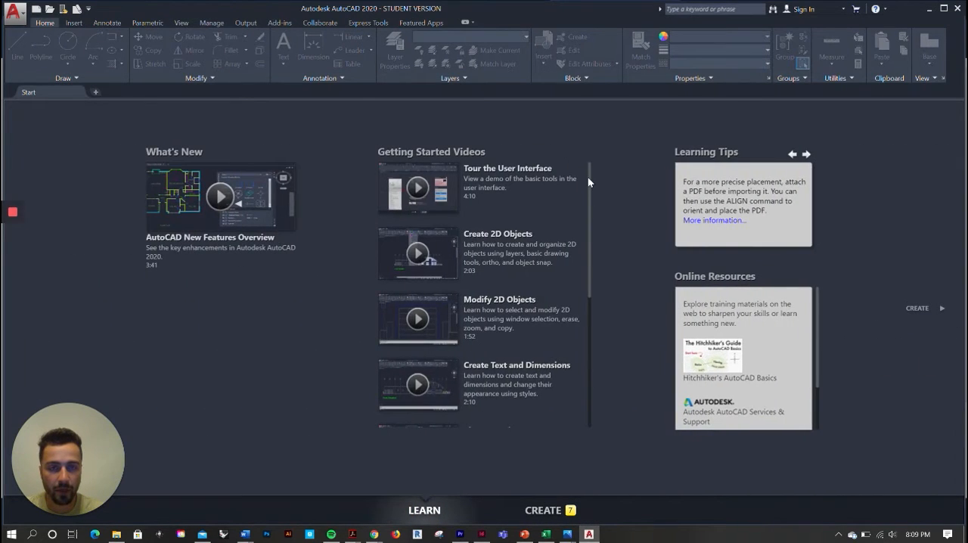
mouse_move(590, 175)
mouse_down()
mouse_move(596, 299)
mouse_move(588, 216)
mouse_move(604, 161)
mouse_up()
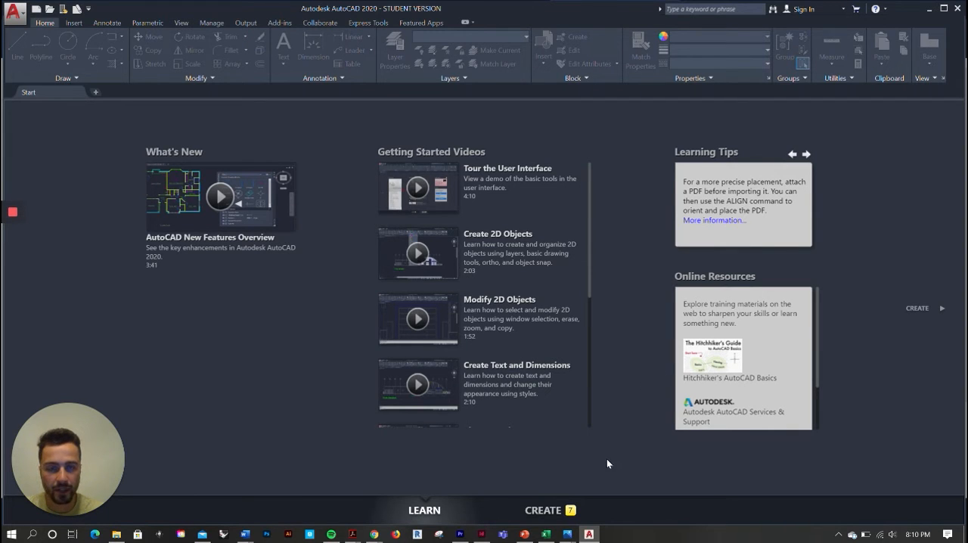
click(543, 512)
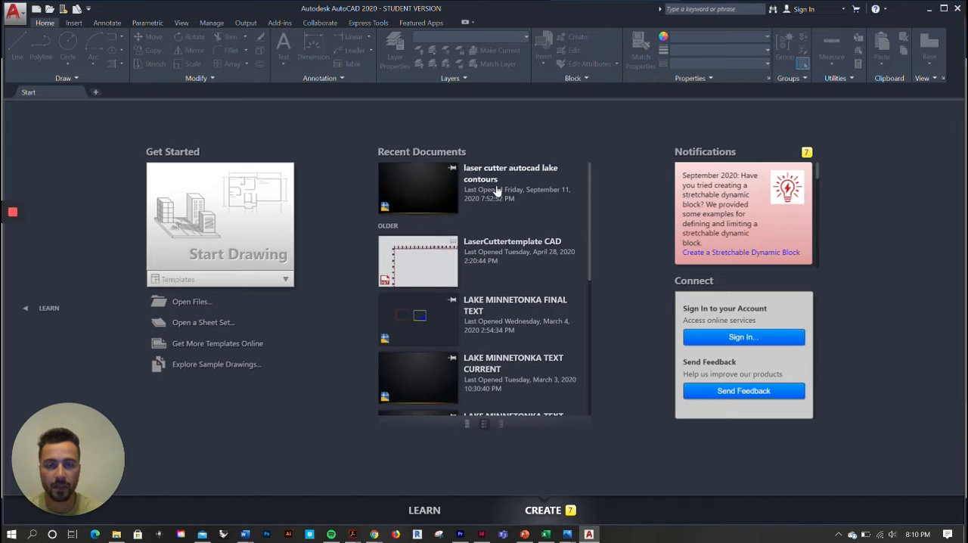
scroll(496, 189, down, 4)
scroll(496, 192, up, 4)
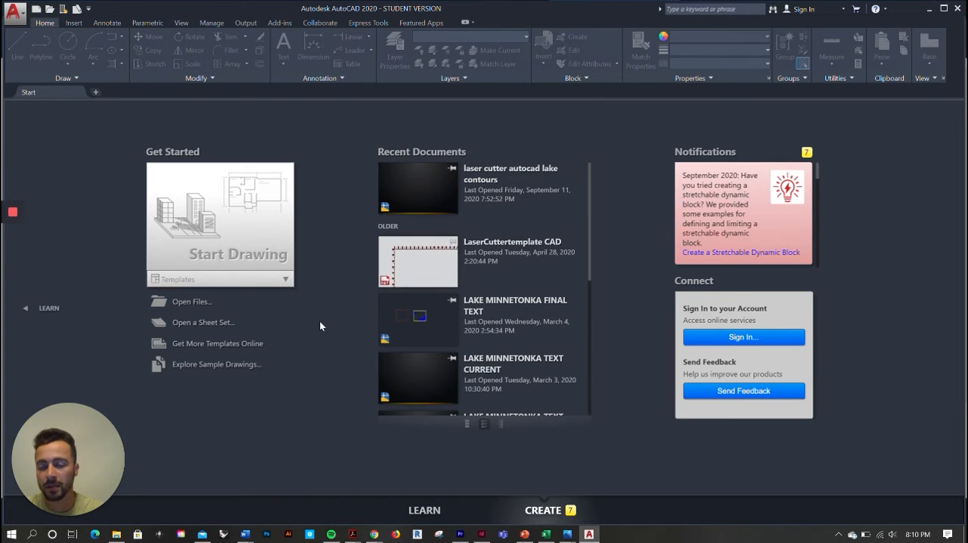
Start a new drawing from the No Template - Imperial option and turn on the drawing grid
click(286, 280)
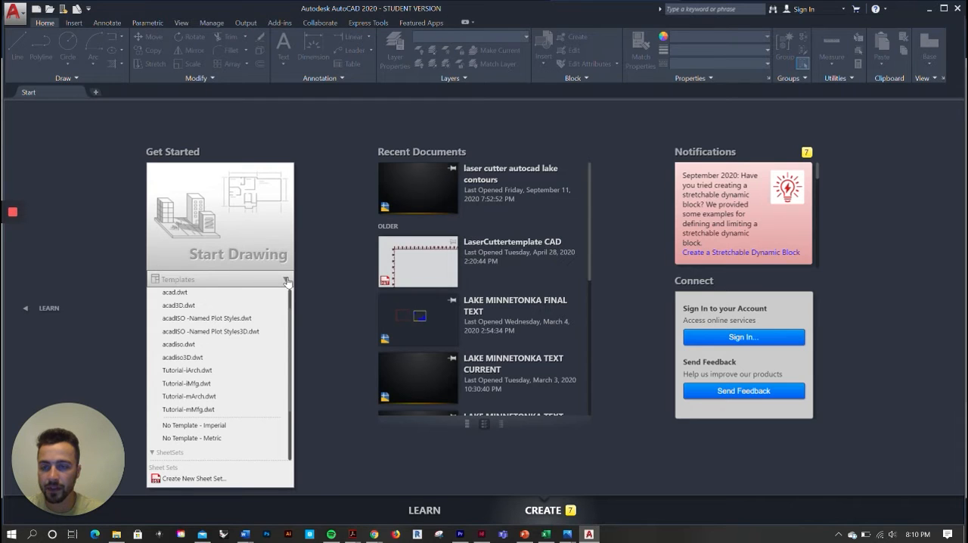
click(217, 426)
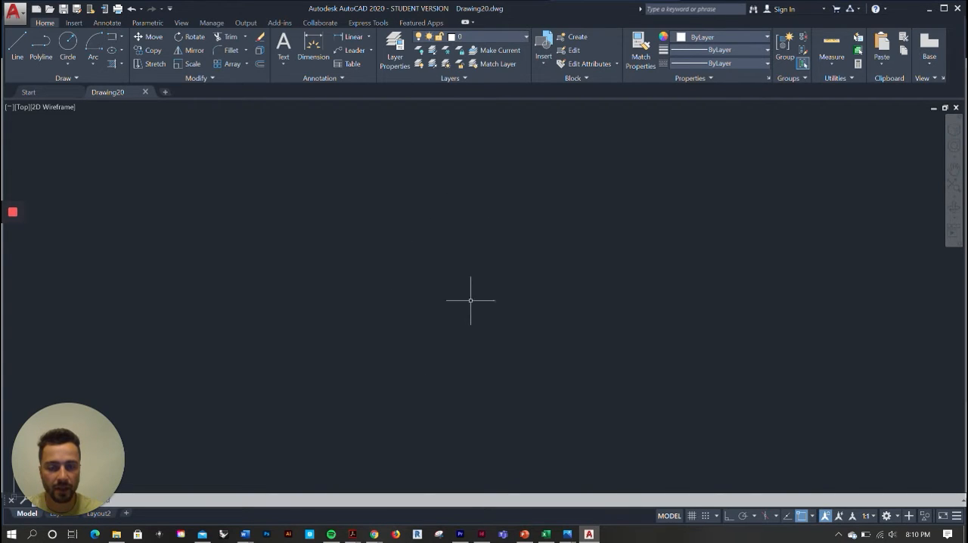
click(692, 516)
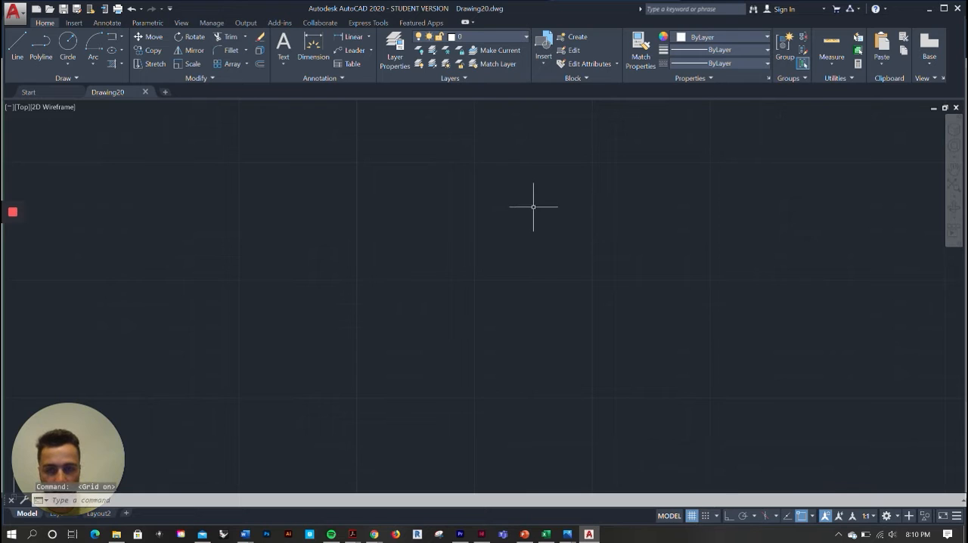
middle_drag(456, 271, 408, 313)
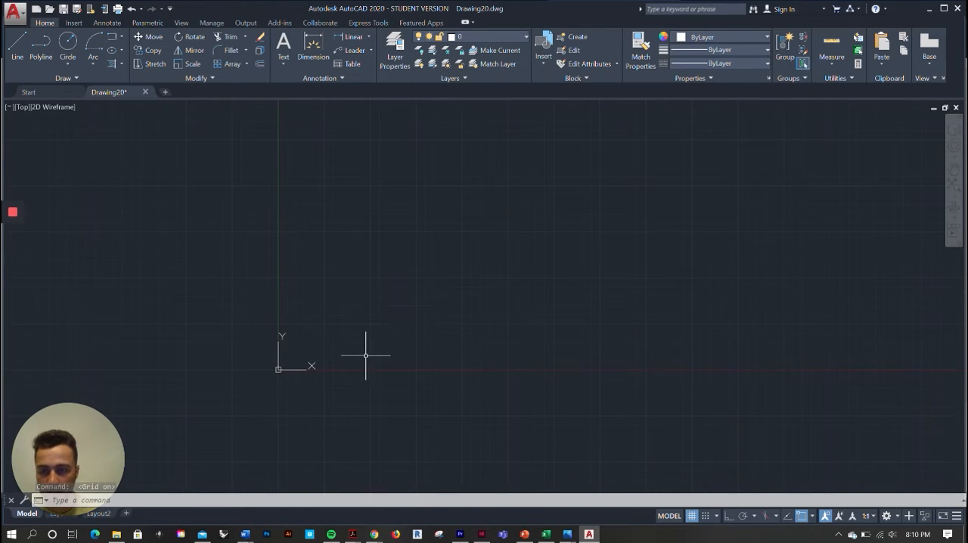
scroll(362, 359, up, 3)
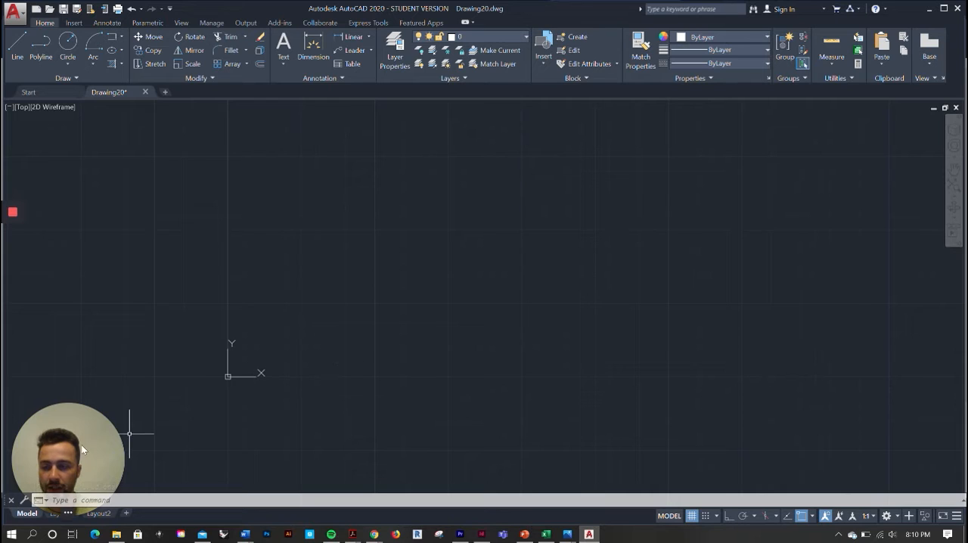
drag(88, 438, 90, 404)
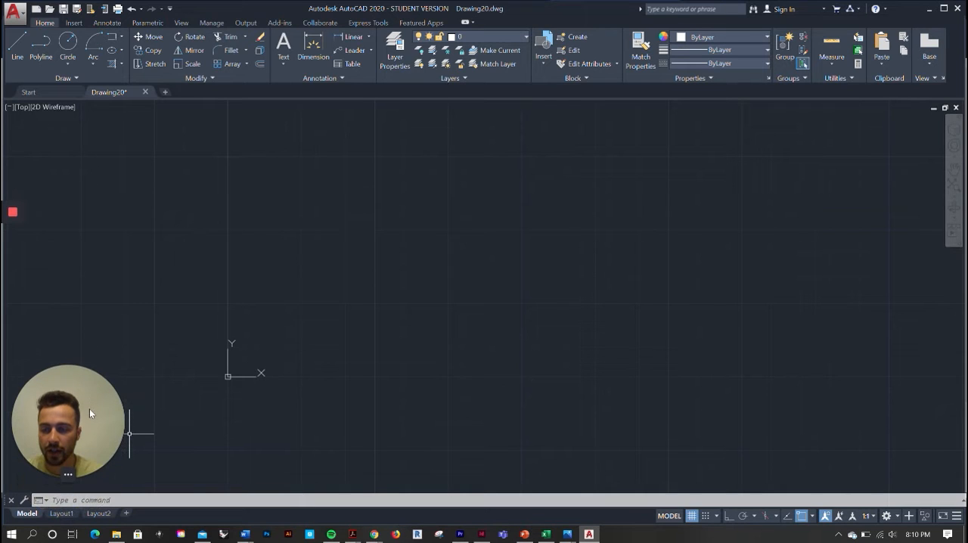
Use the GRID command's Major option to set 10 grid divisions per major grid line
click(115, 500)
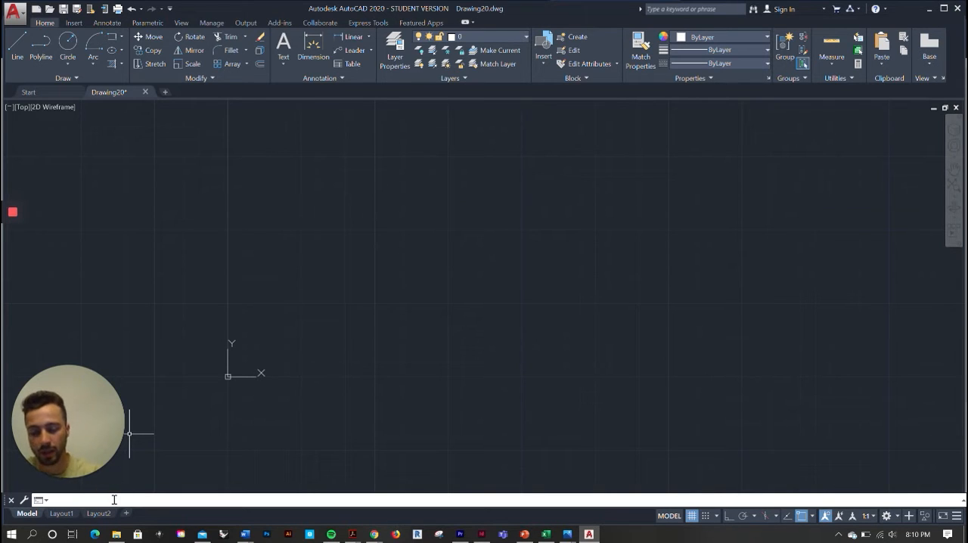
text(grid)
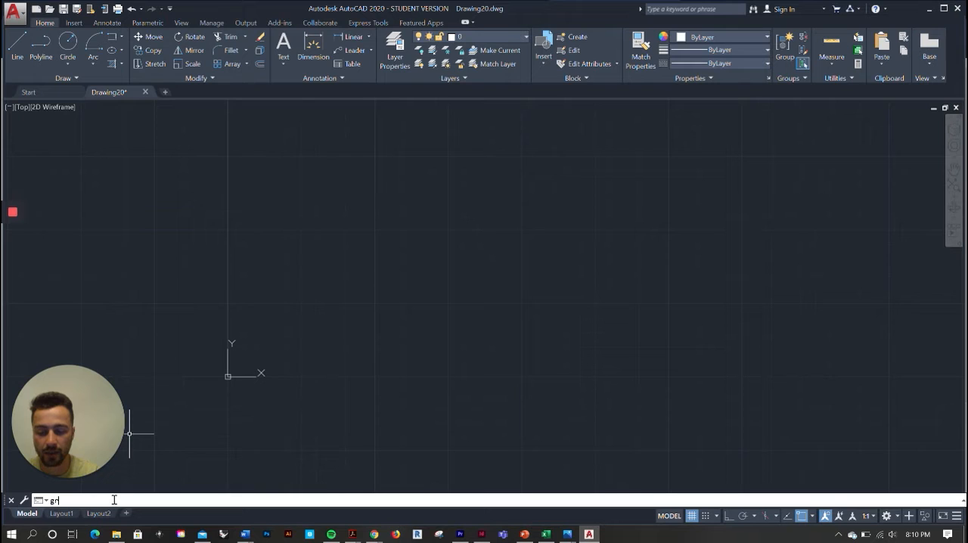
key(Return)
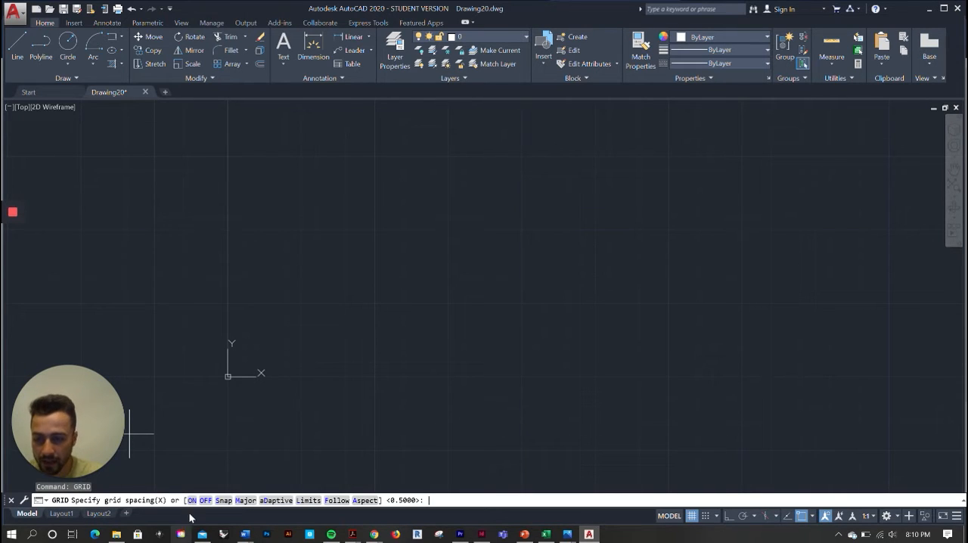
click(244, 501)
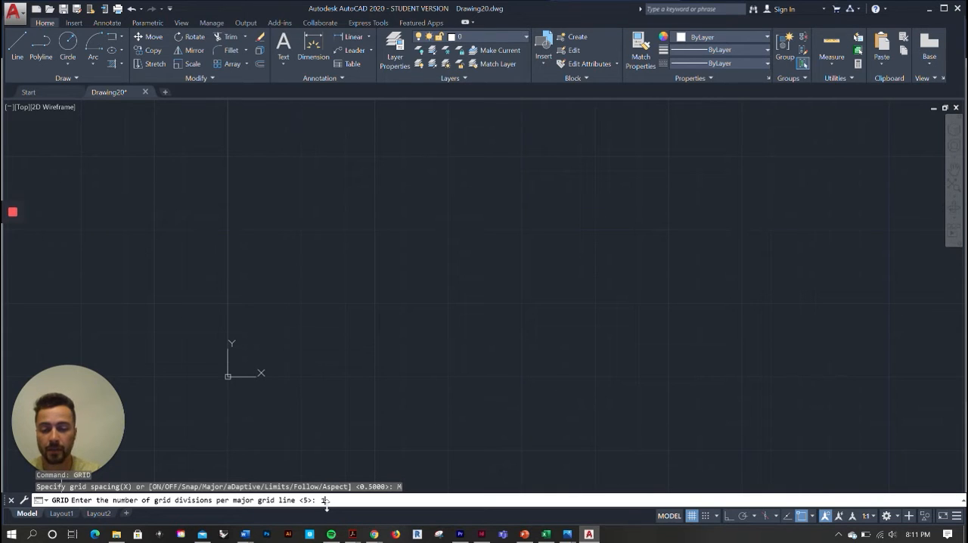
key(Return)
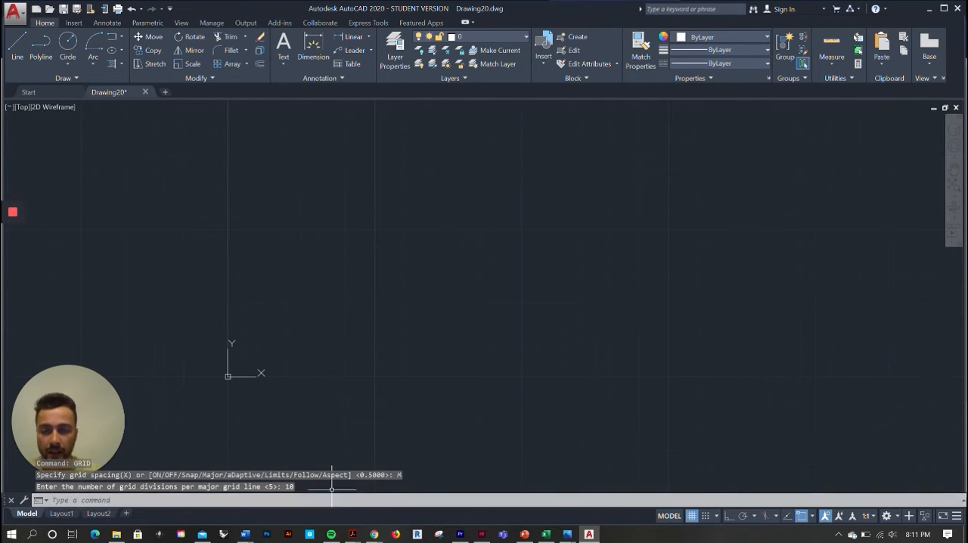
middle_drag(346, 254, 298, 308)
scroll(298, 307, down, 2)
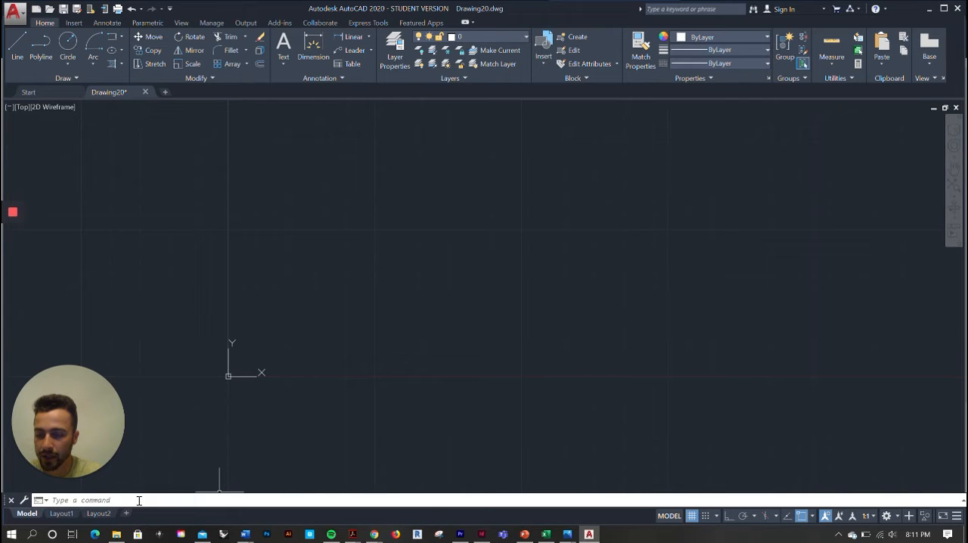
Set the drawing's units for scaling inserted content to Feet
text(units)
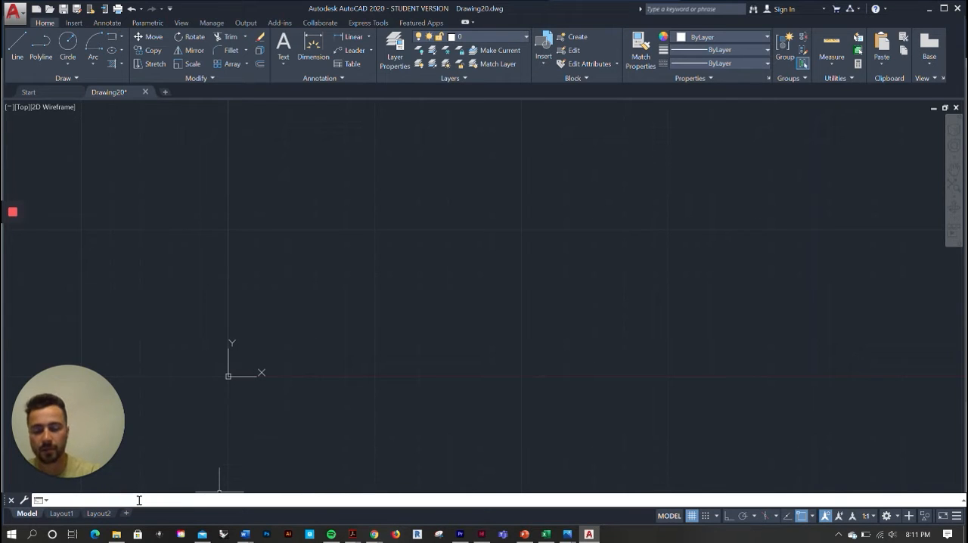
key(Return)
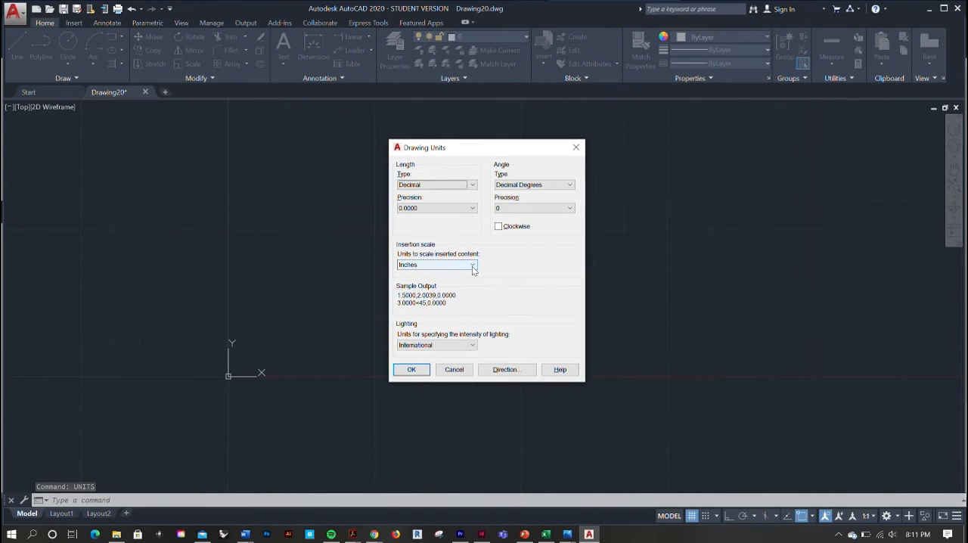
click(472, 266)
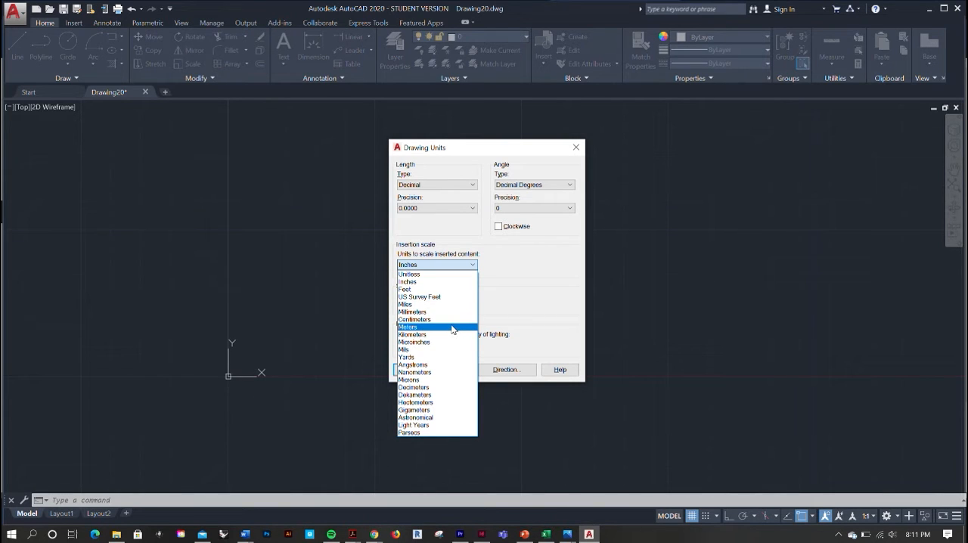
click(461, 290)
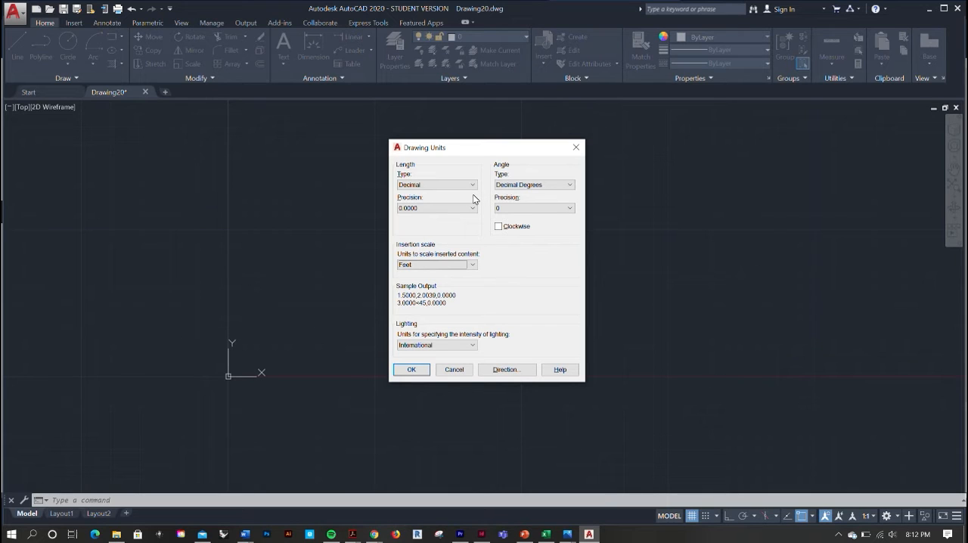
click(413, 369)
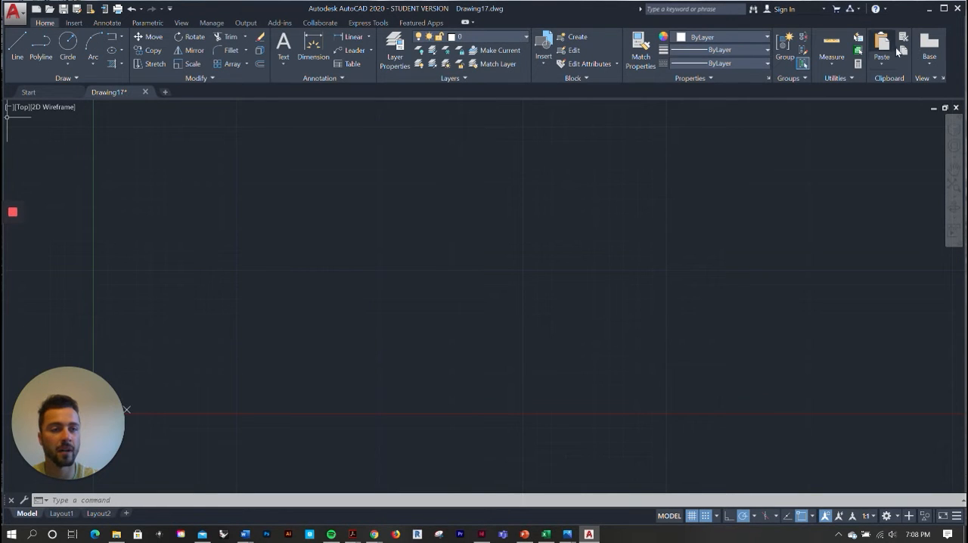
click(79, 24)
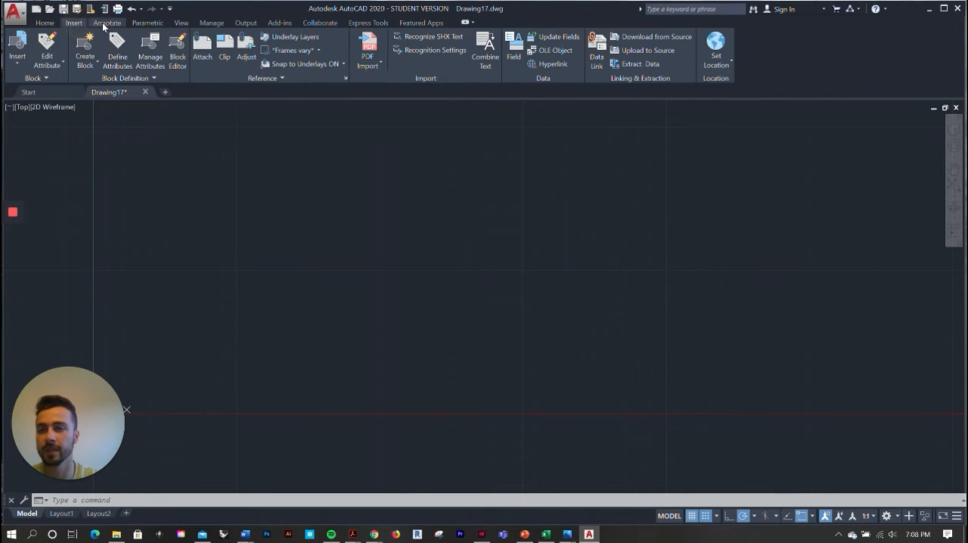
click(106, 23)
click(147, 23)
click(46, 22)
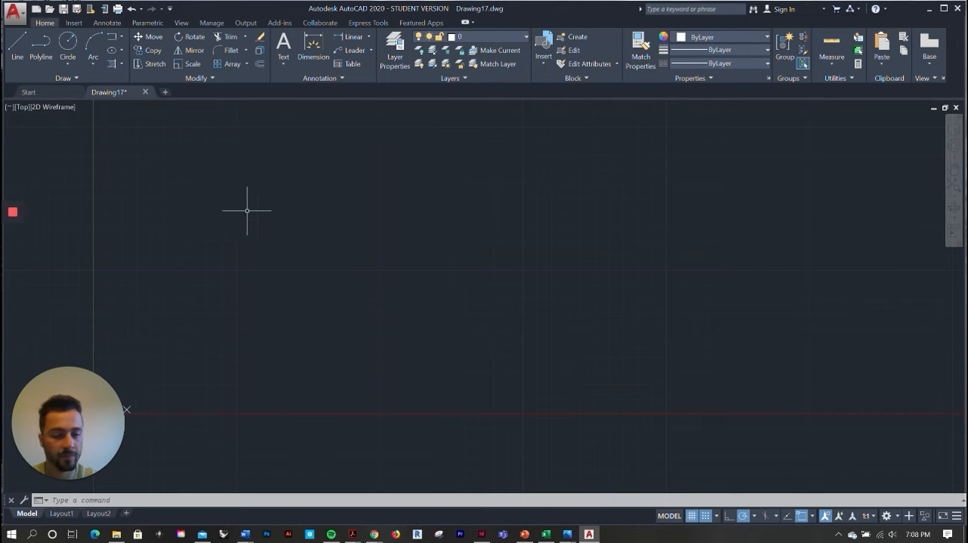
With snap mode on, draw an open chain of four connected lines, the second about 3.61 units and the last about 1.12 units at 120°
click(705, 516)
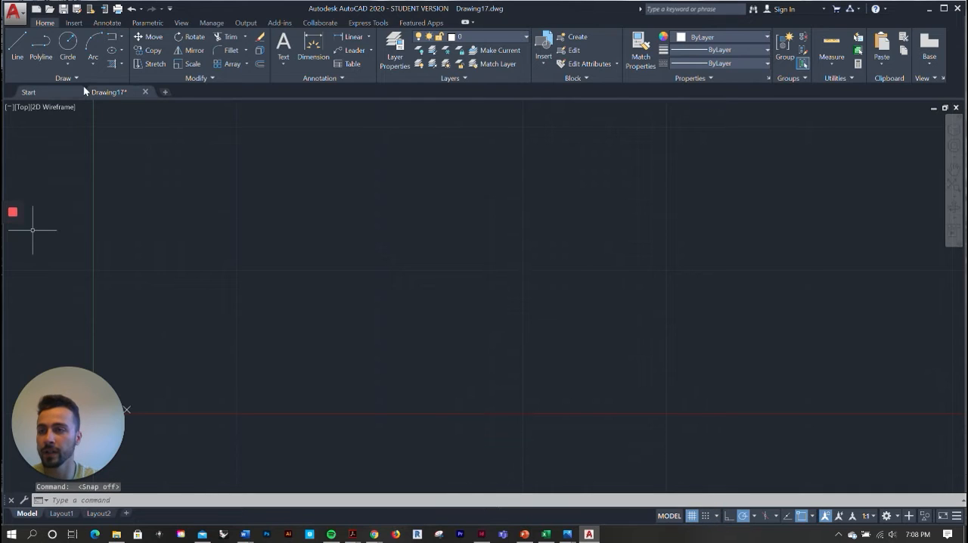
click(14, 51)
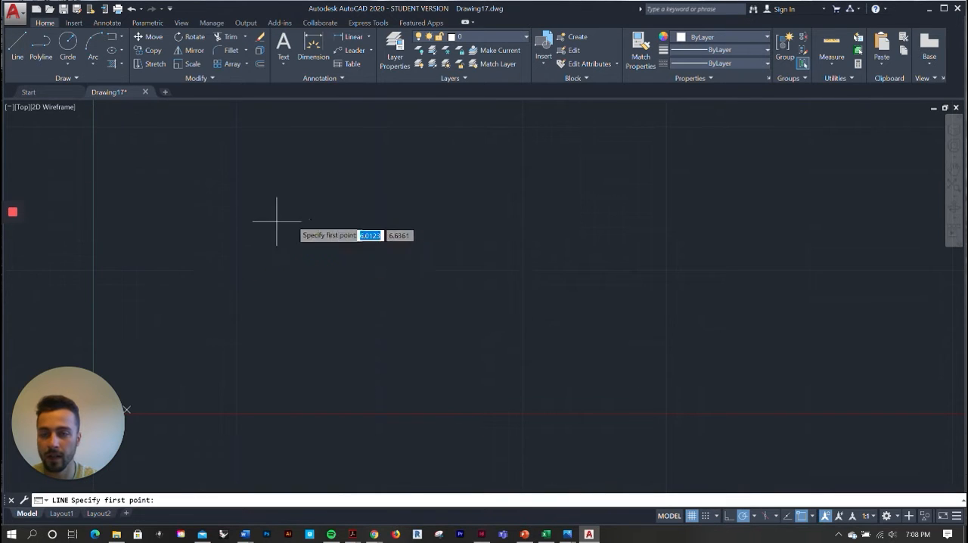
scroll(287, 290, up, 2)
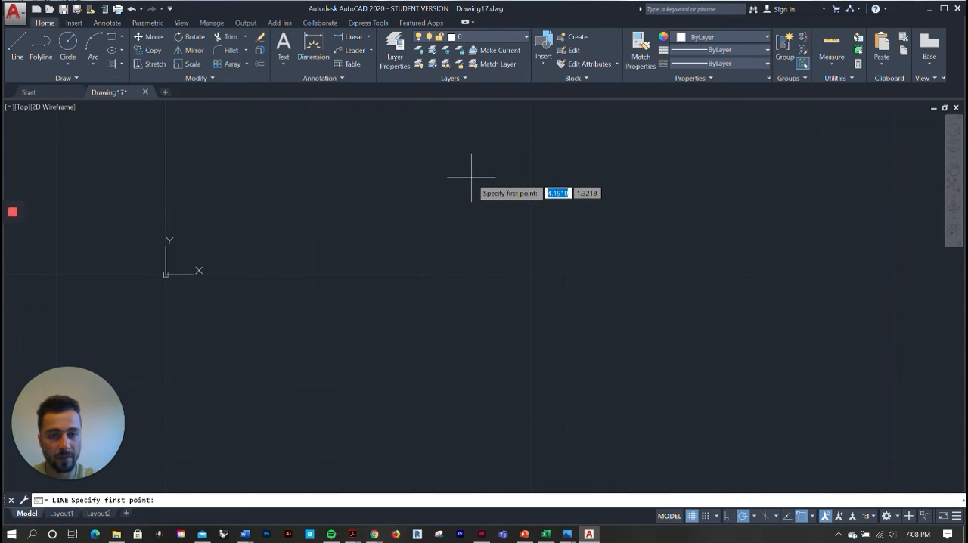
click(708, 516)
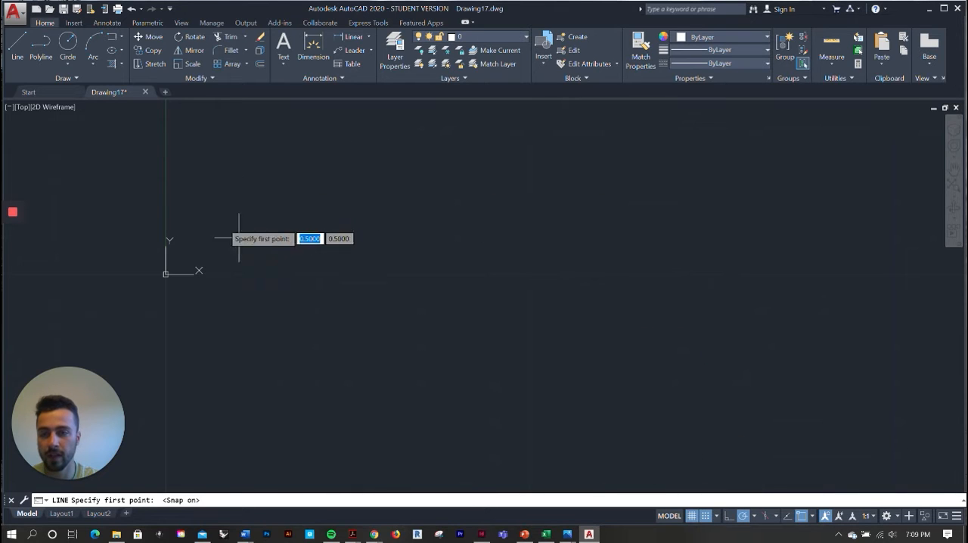
click(385, 165)
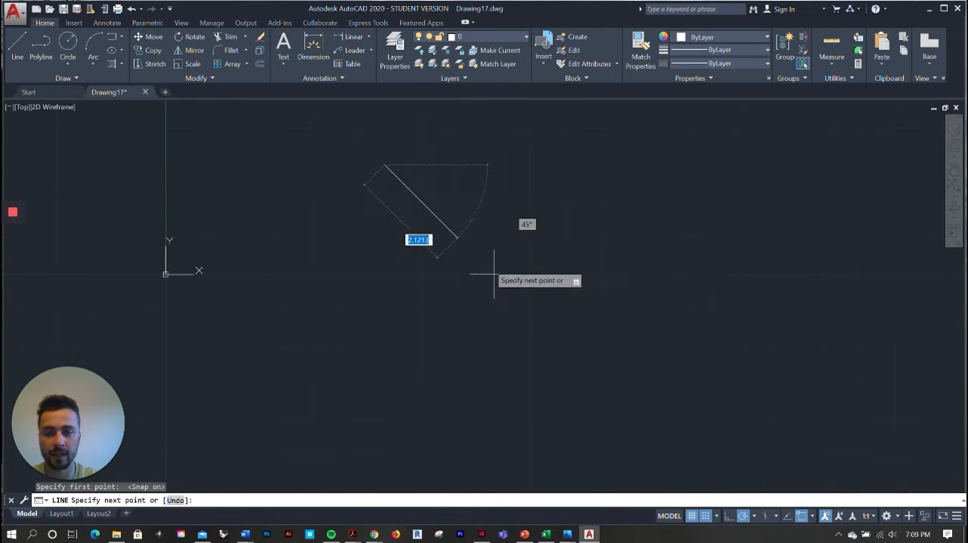
click(639, 201)
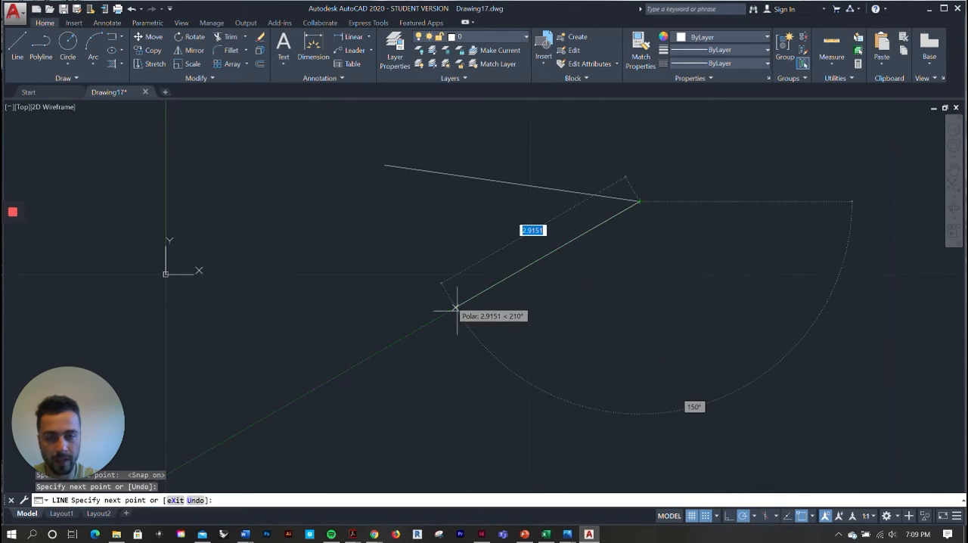
click(421, 348)
click(311, 237)
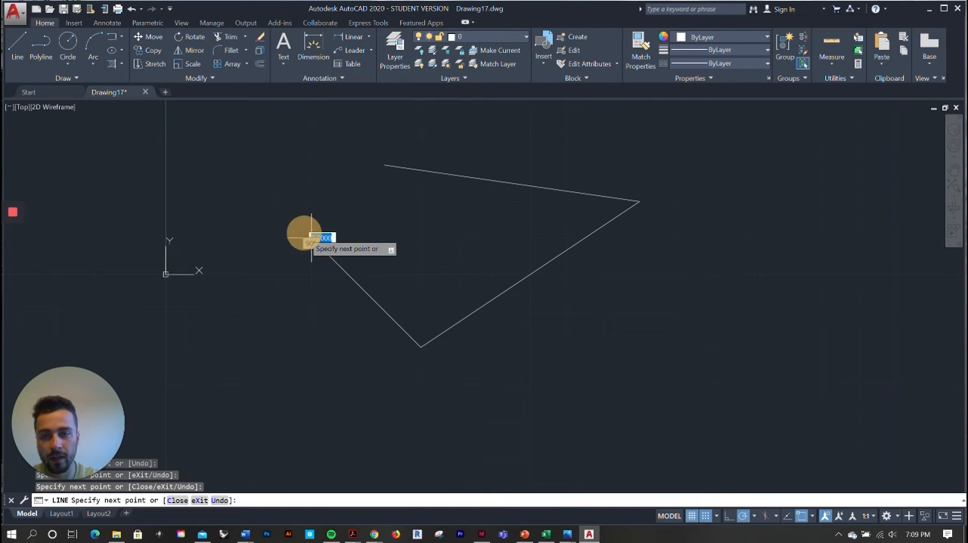
click(272, 166)
key(Escape)
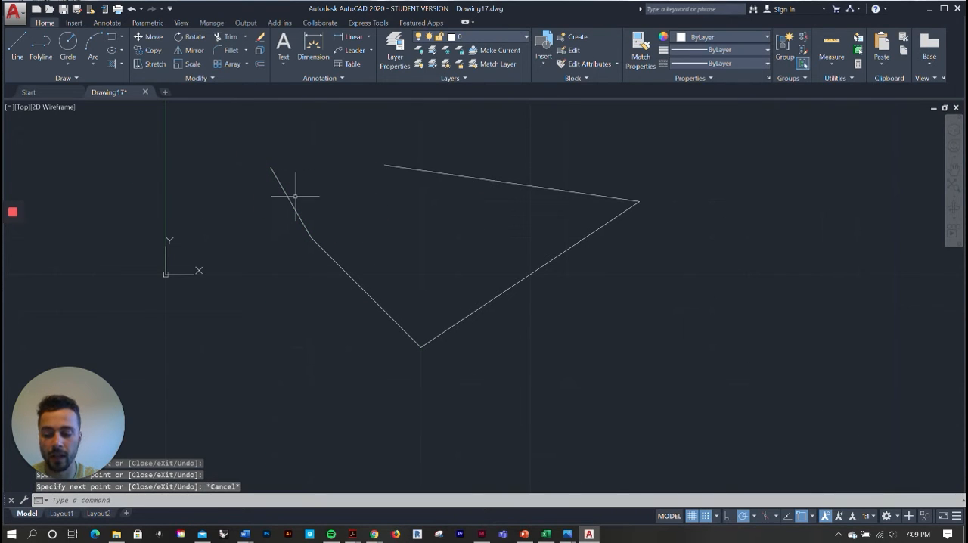
Draw a separate short vertical line inside the chain, running up to the chain's starting endpoint
click(17, 45)
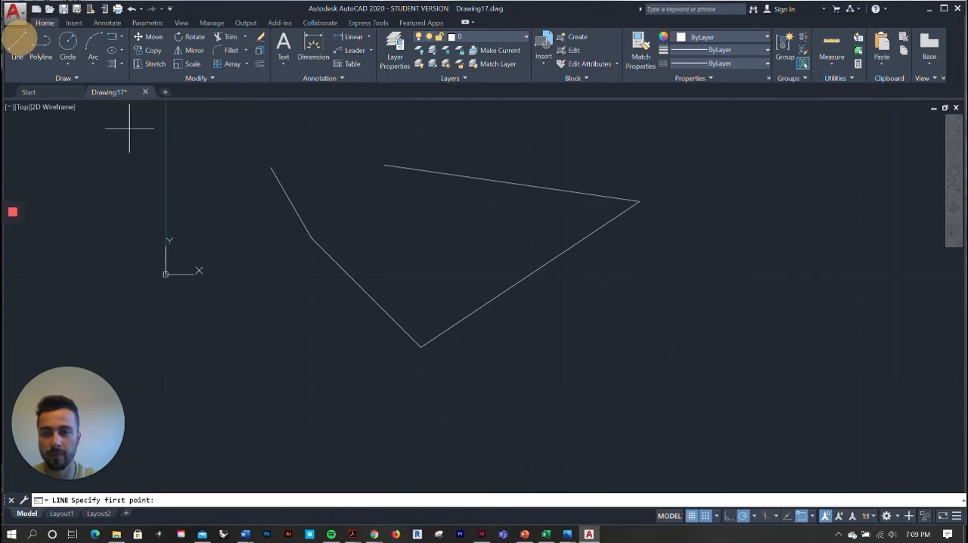
click(385, 238)
click(385, 163)
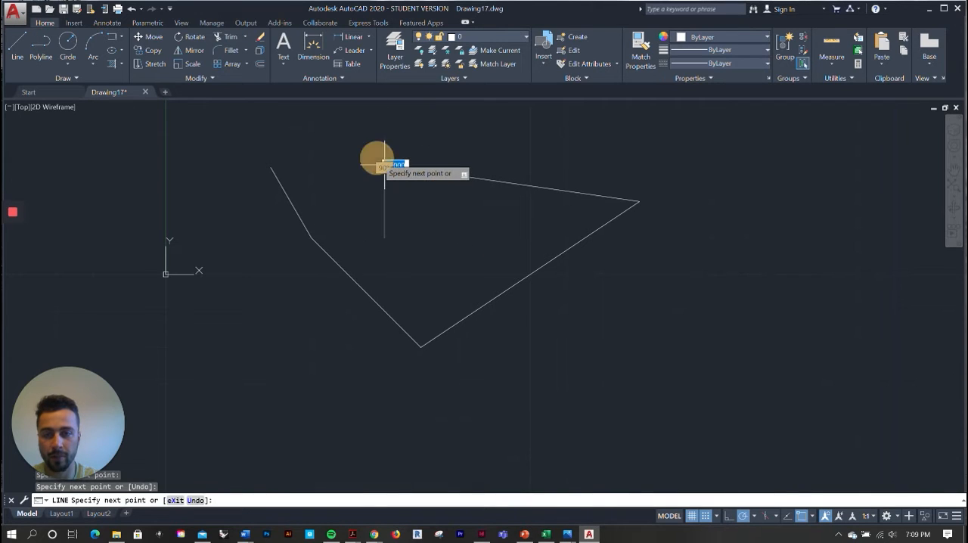
key(Escape)
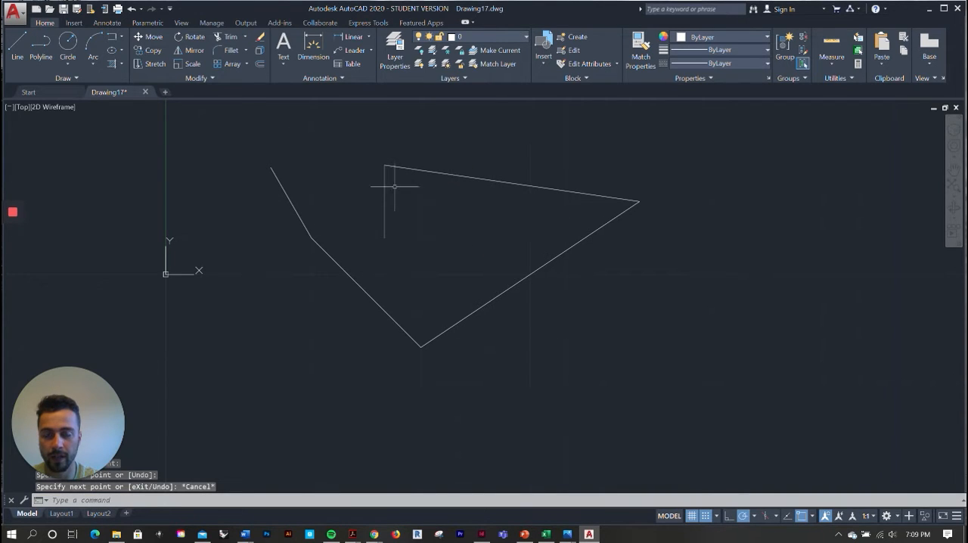
scroll(446, 266, down, 2)
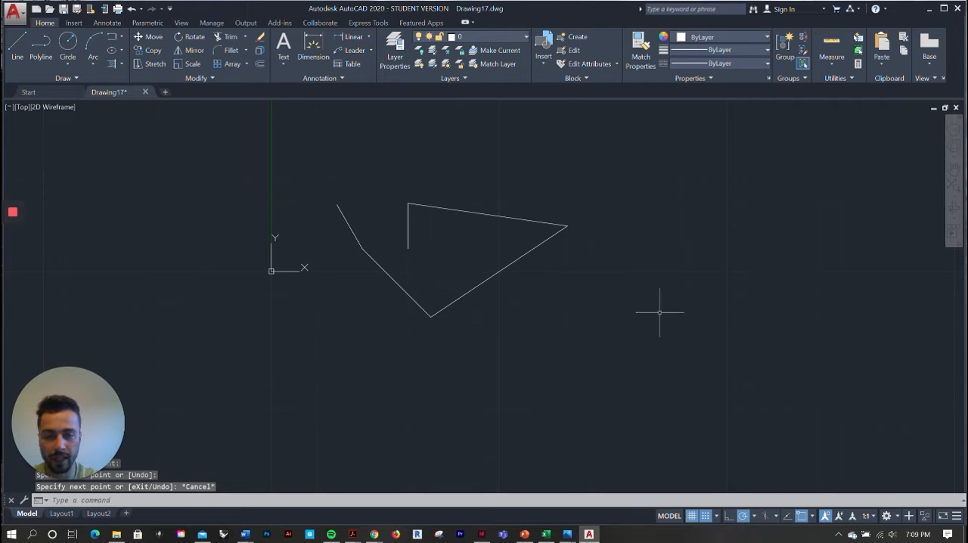
Erase all the lines drawn so far and turn snap mode off
click(596, 357)
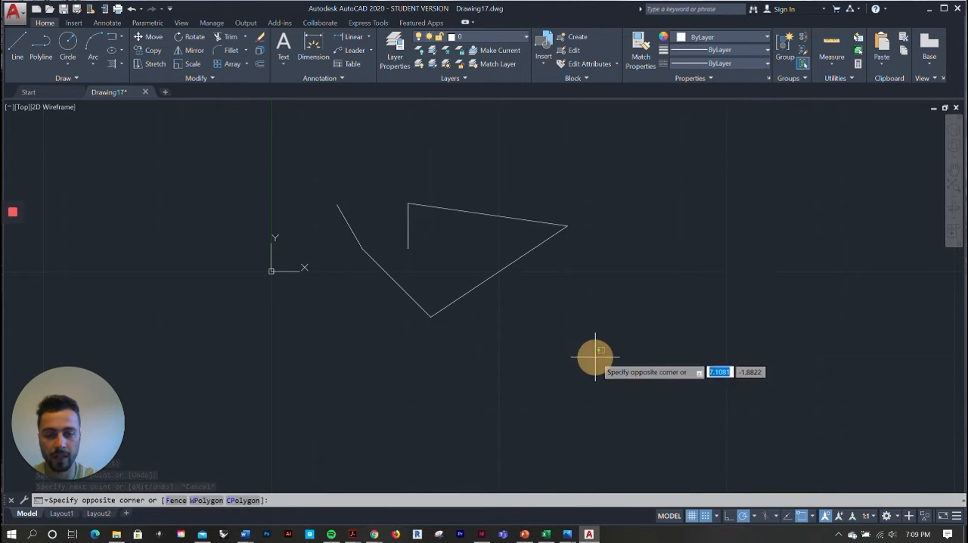
click(306, 140)
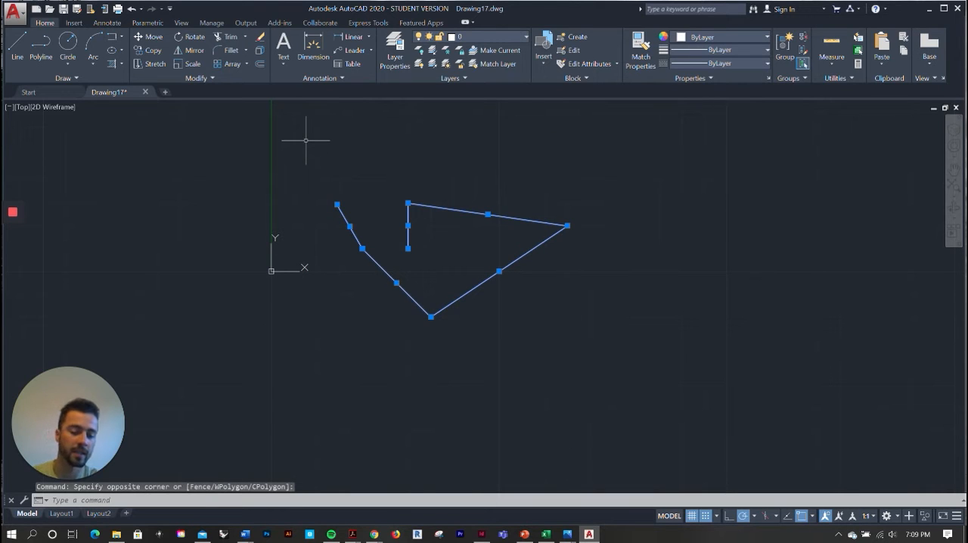
key(Delete)
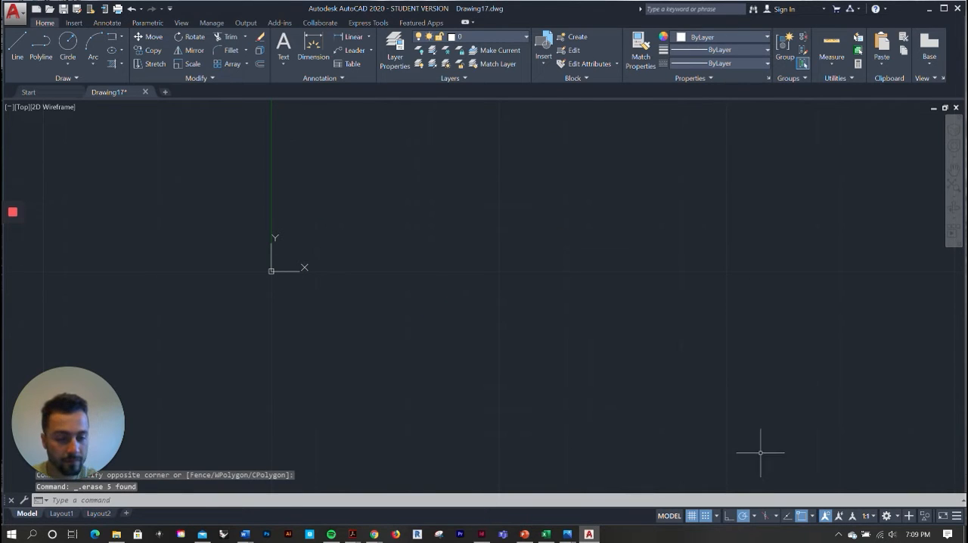
click(707, 516)
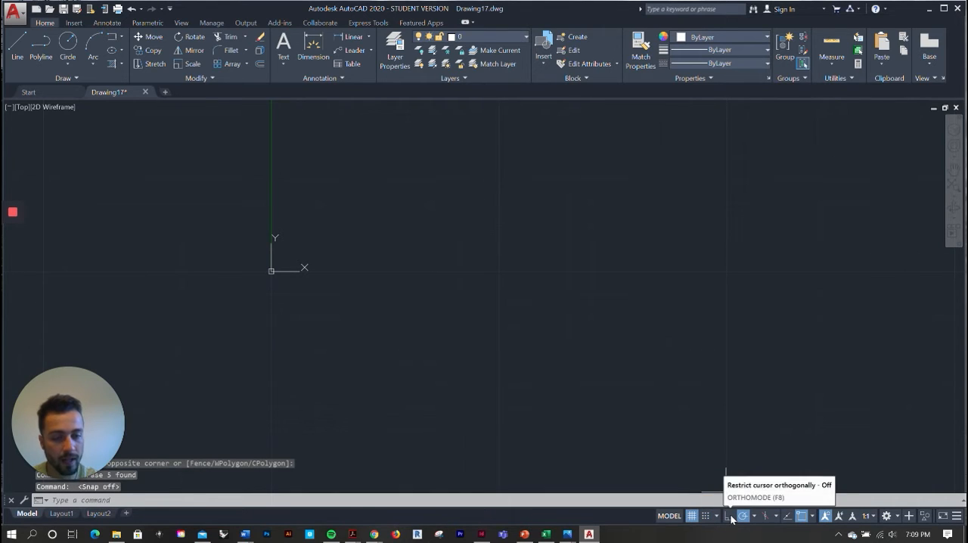
Try ortho mode by previewing a horizontal line segment, abandon the line and turn ortho mode off again
click(17, 44)
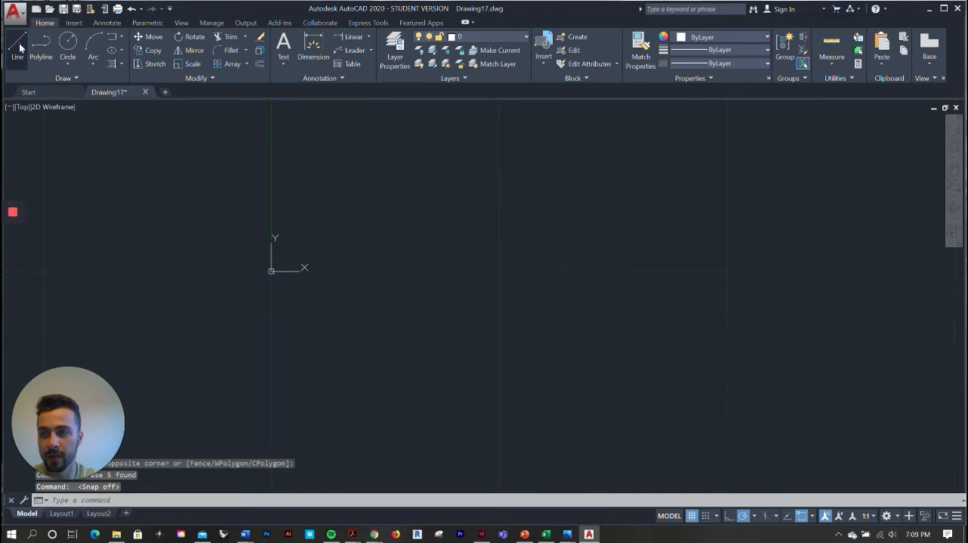
click(729, 519)
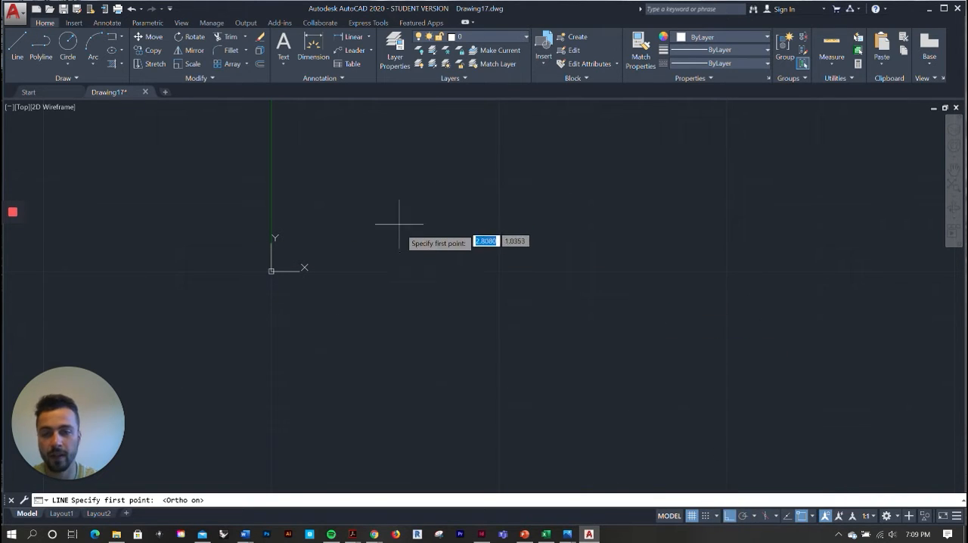
click(398, 263)
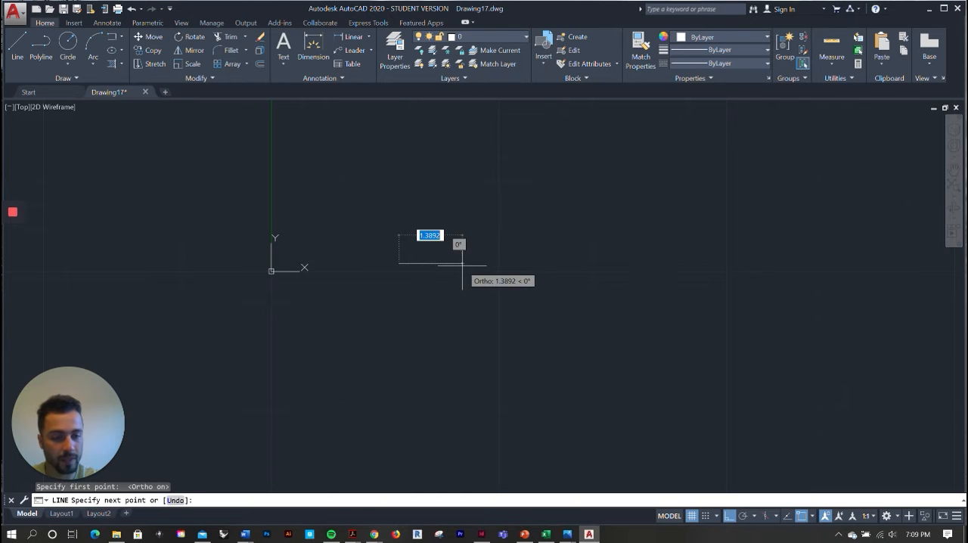
key(Escape)
click(731, 518)
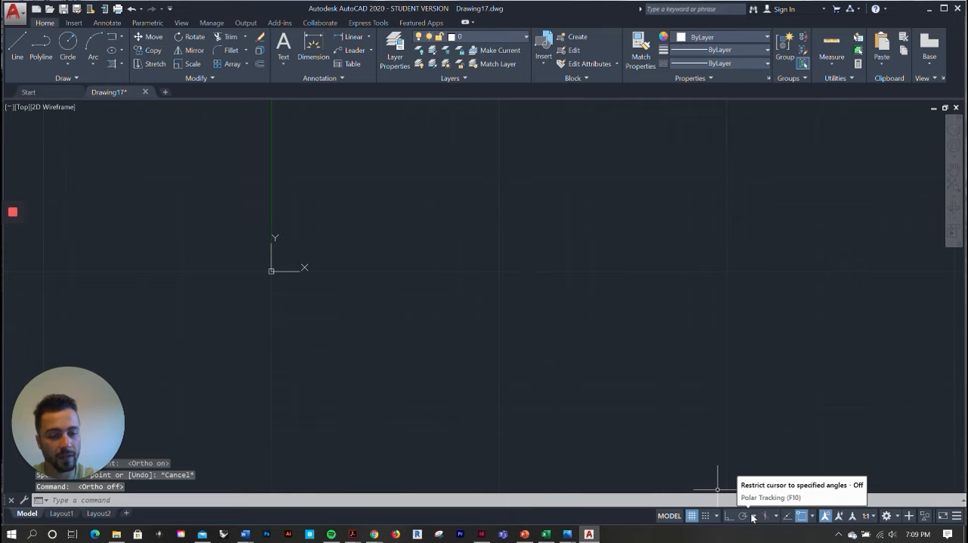
Check the polar angle increments, turn polar tracking on while previewing an angled line, and abandon the line
click(753, 517)
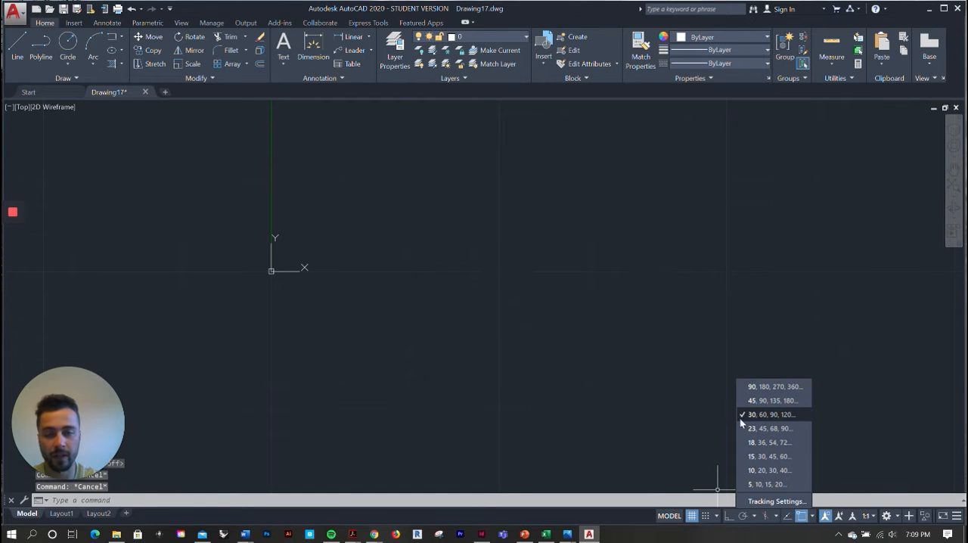
click(553, 257)
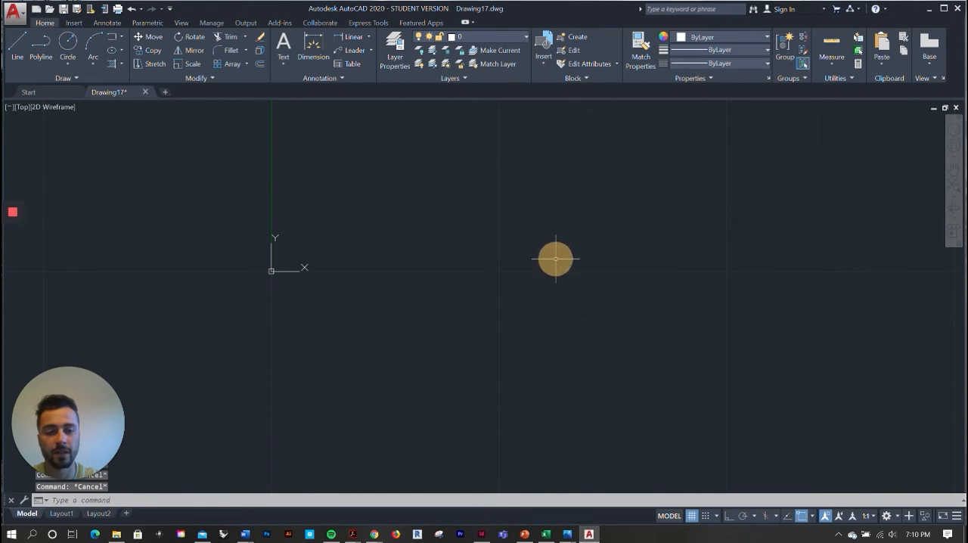
click(16, 47)
click(414, 315)
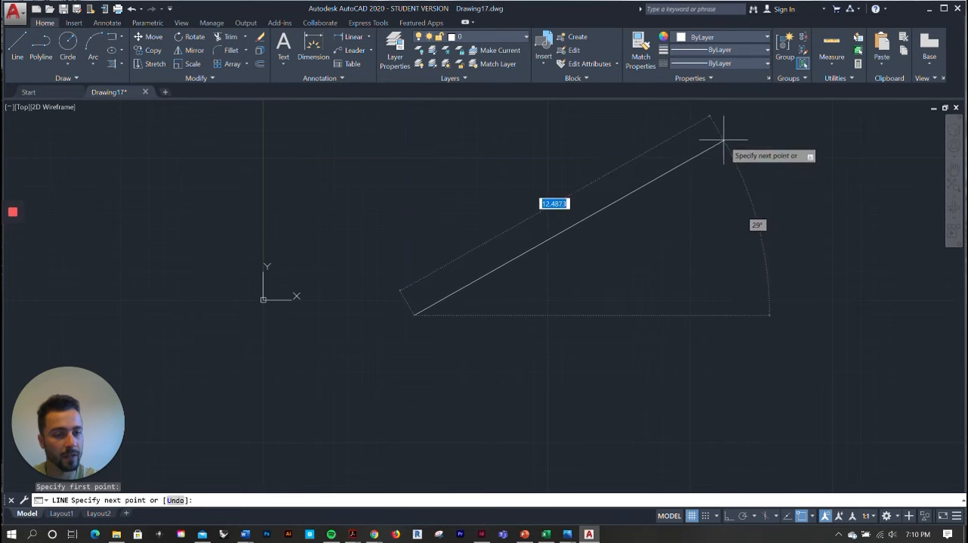
scroll(647, 325, down, 5)
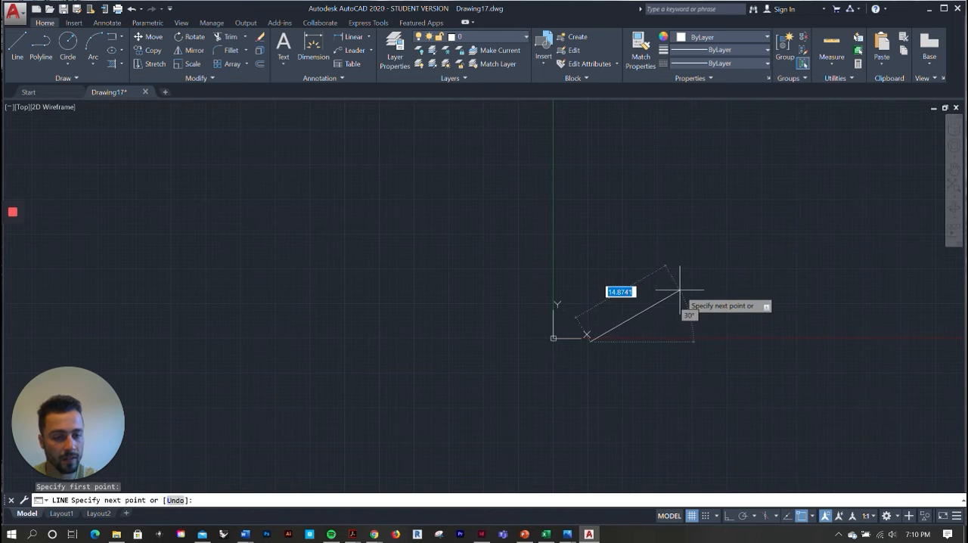
click(744, 516)
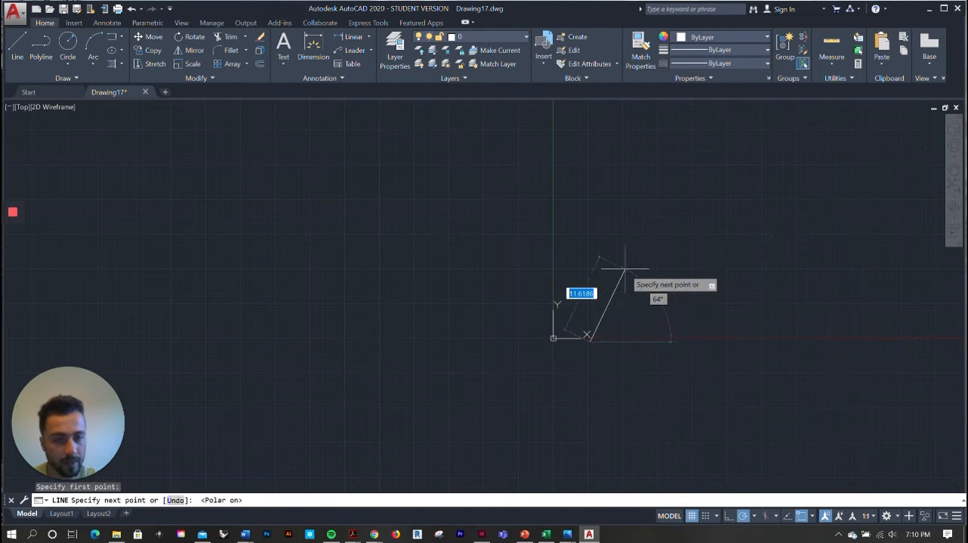
scroll(699, 333, up, 4)
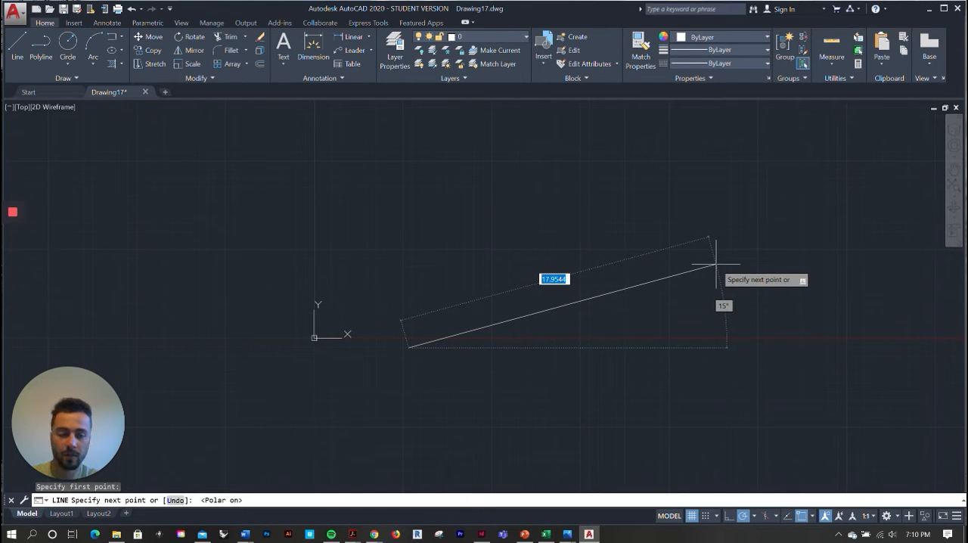
key(Escape)
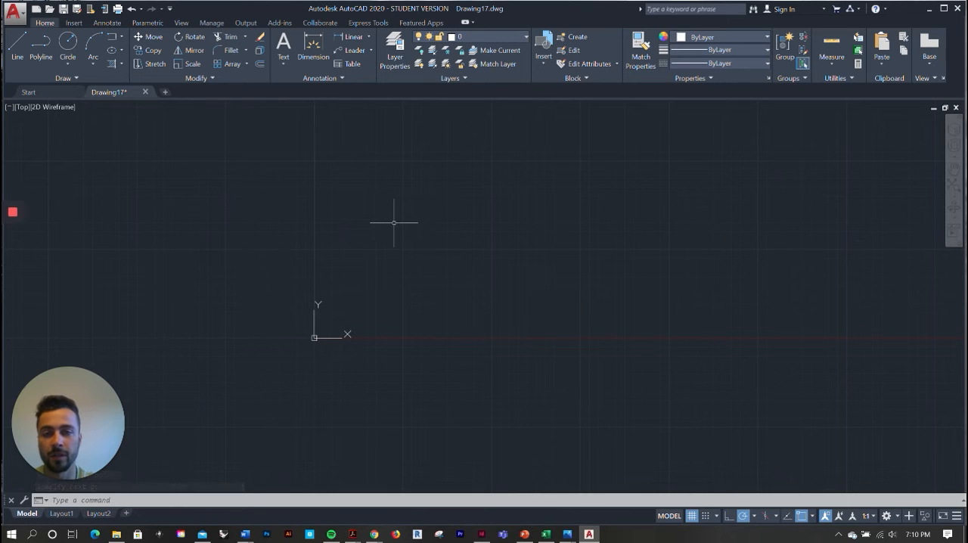
Examine the paper sheet and viewport in Layout1, and return to model space
click(57, 515)
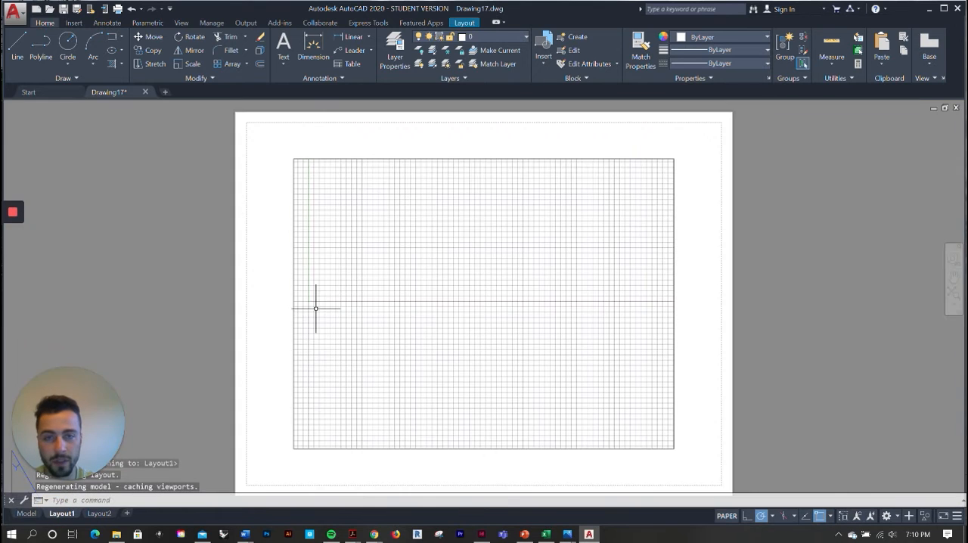
scroll(326, 310, down, 1)
scroll(285, 351, up, 1)
scroll(285, 353, down, 1)
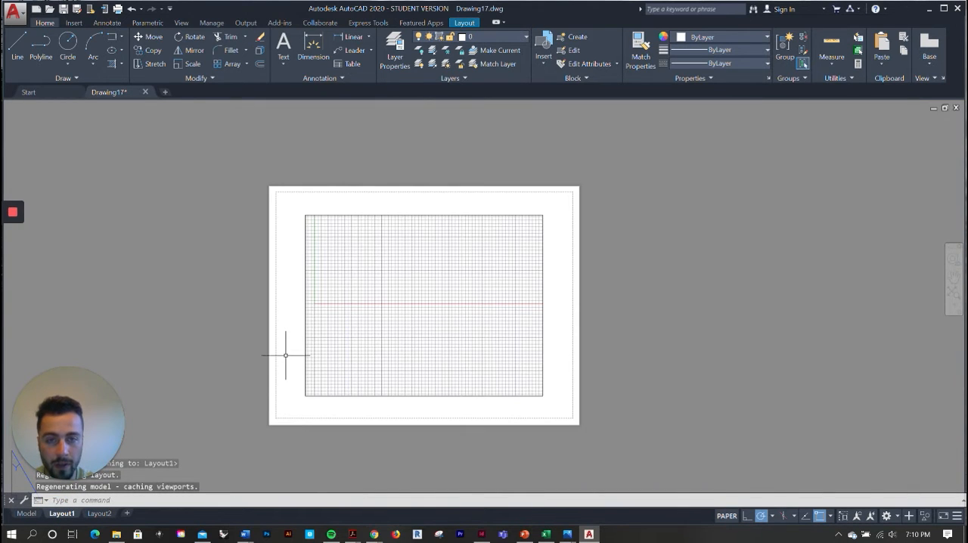
scroll(417, 205, up, 1)
scroll(417, 210, down, 1)
scroll(431, 351, up, 1)
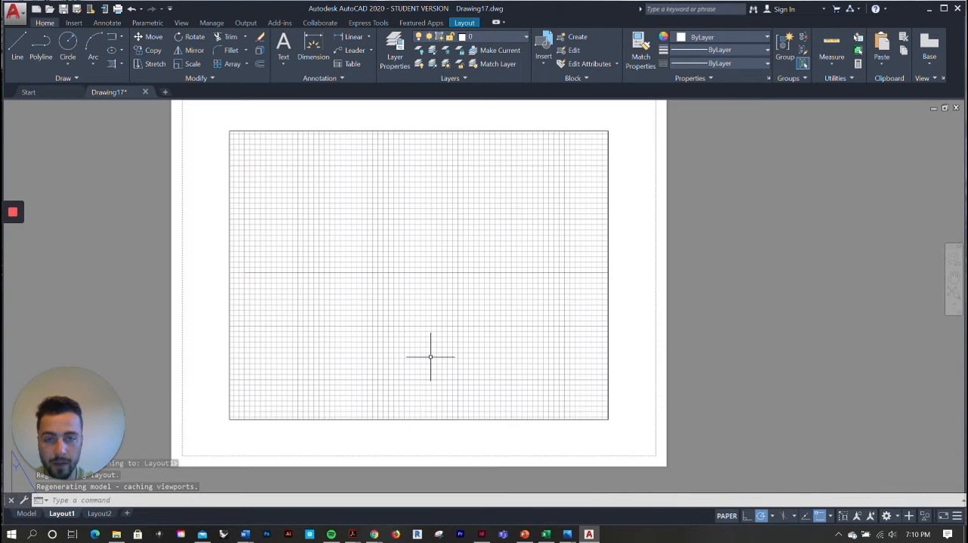
scroll(431, 353, down, 1)
scroll(481, 241, up, 1)
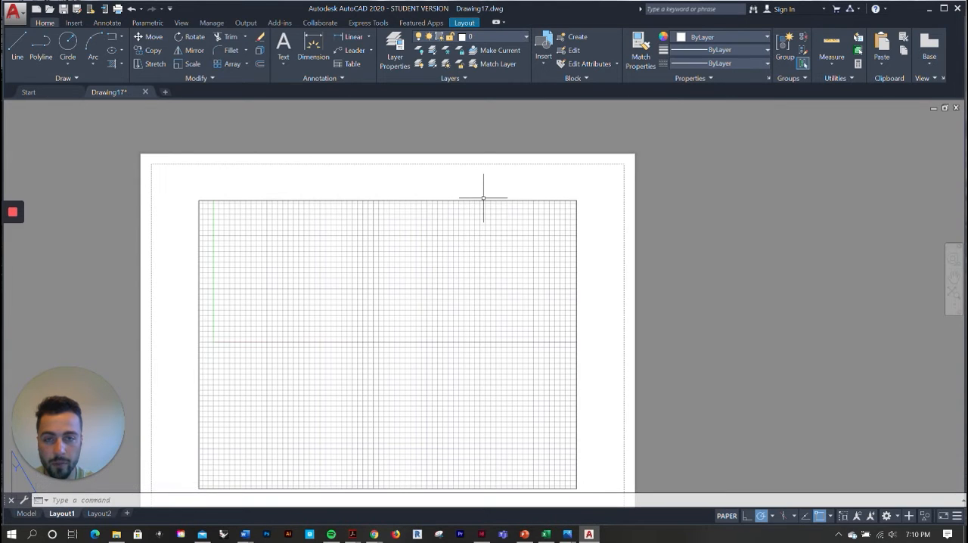
click(23, 514)
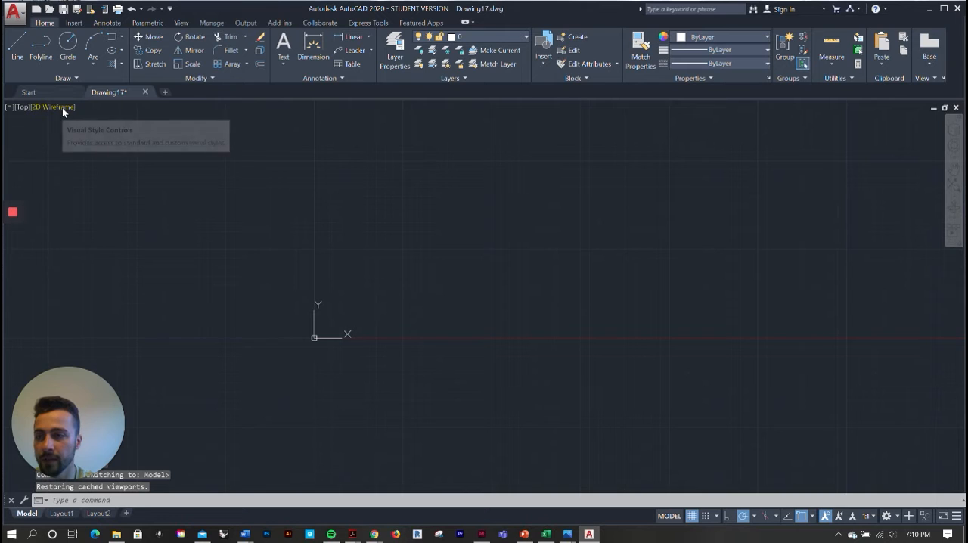
Switch the model view to Right and back to Top, and look through the available visual styles
click(25, 108)
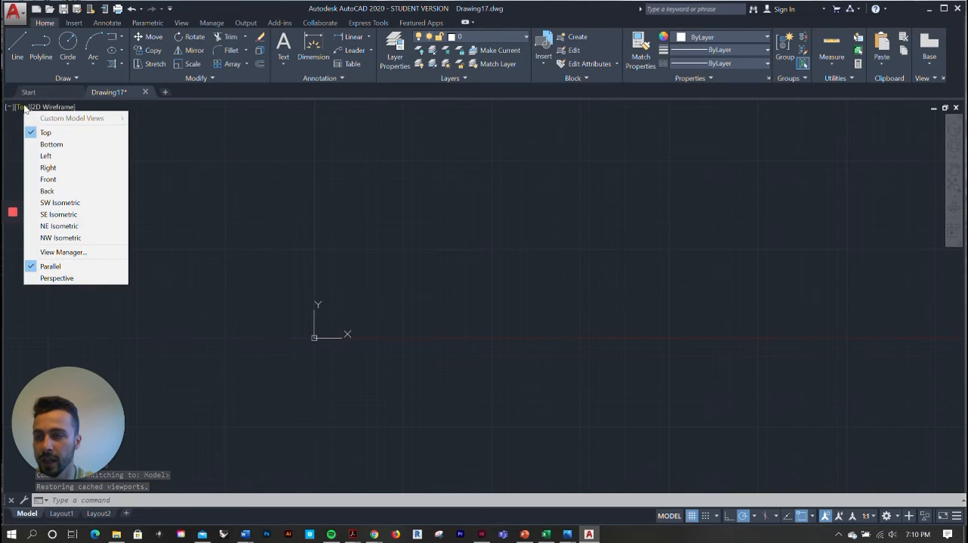
click(48, 168)
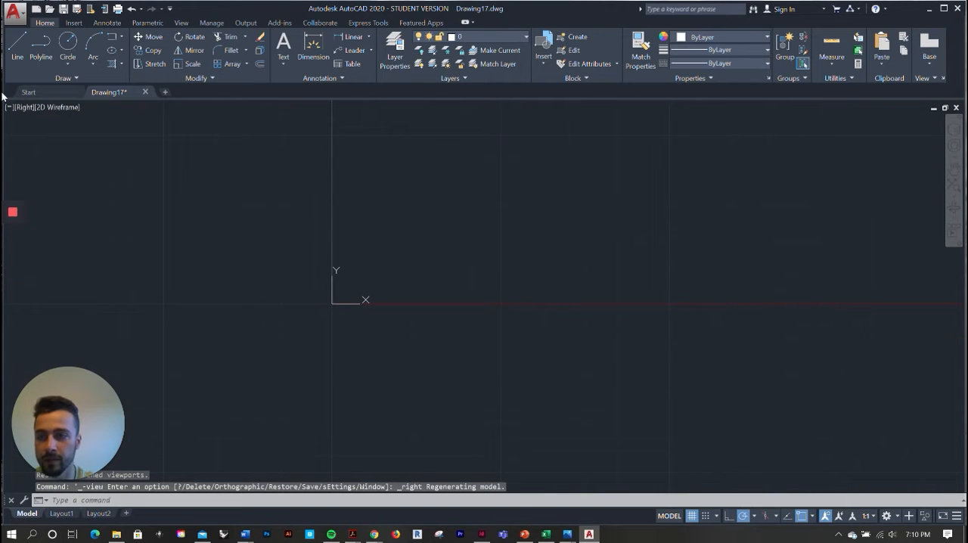
click(27, 109)
click(48, 133)
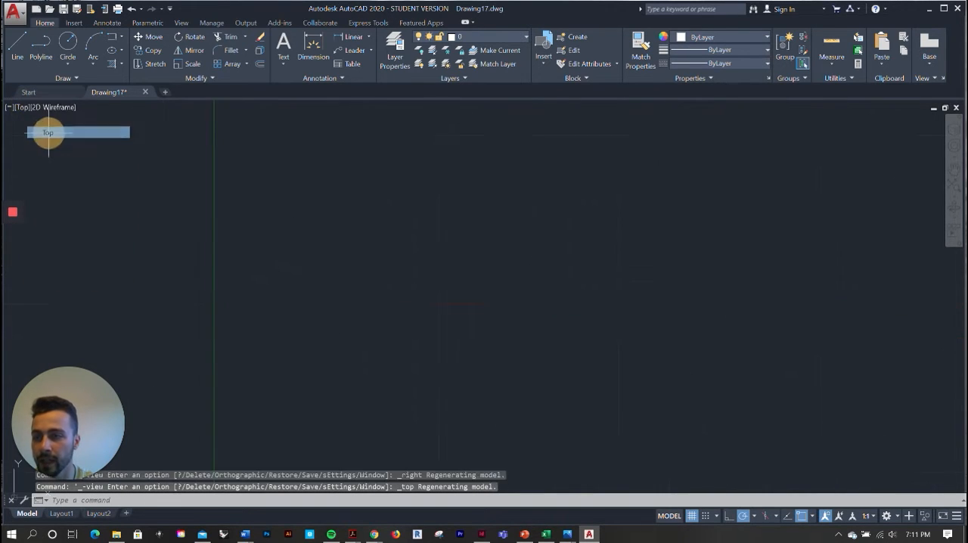
click(60, 109)
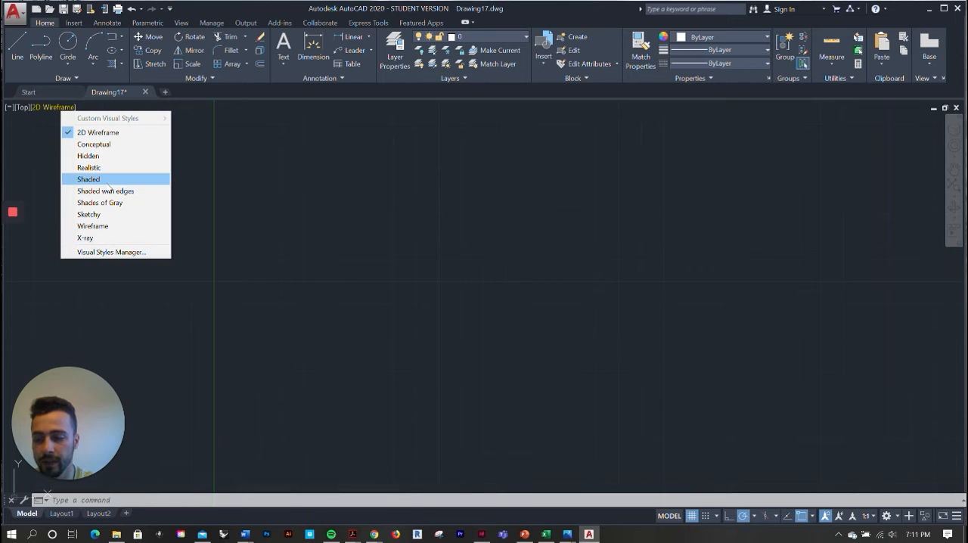
key(Escape)
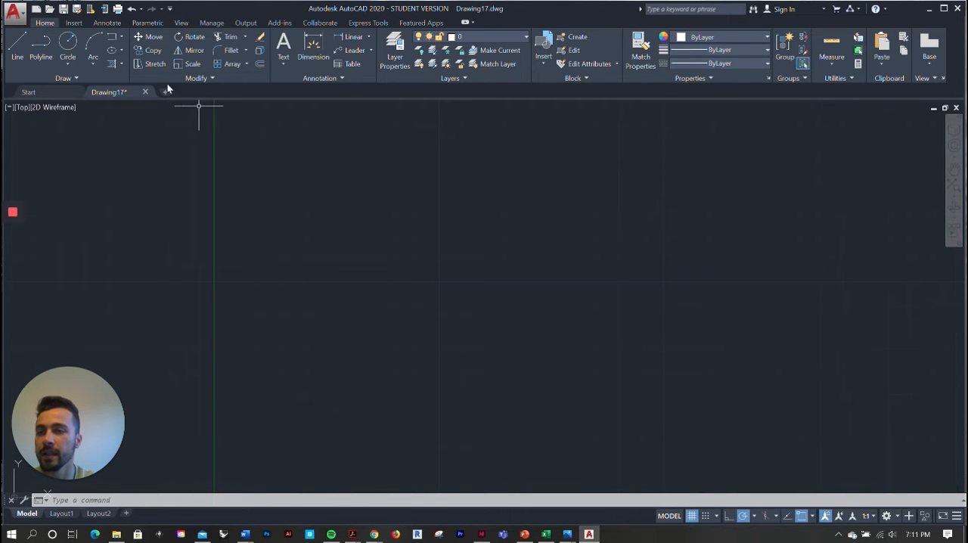
Draw a single horizontal line 10 units long at 0°, starting above and to the right of the origin
click(18, 43)
scroll(318, 220, down, 2)
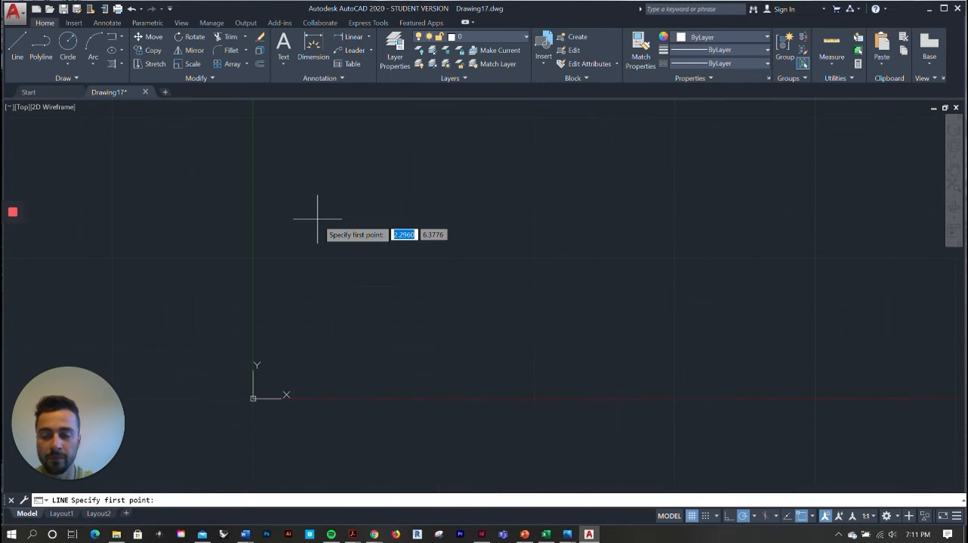
click(294, 305)
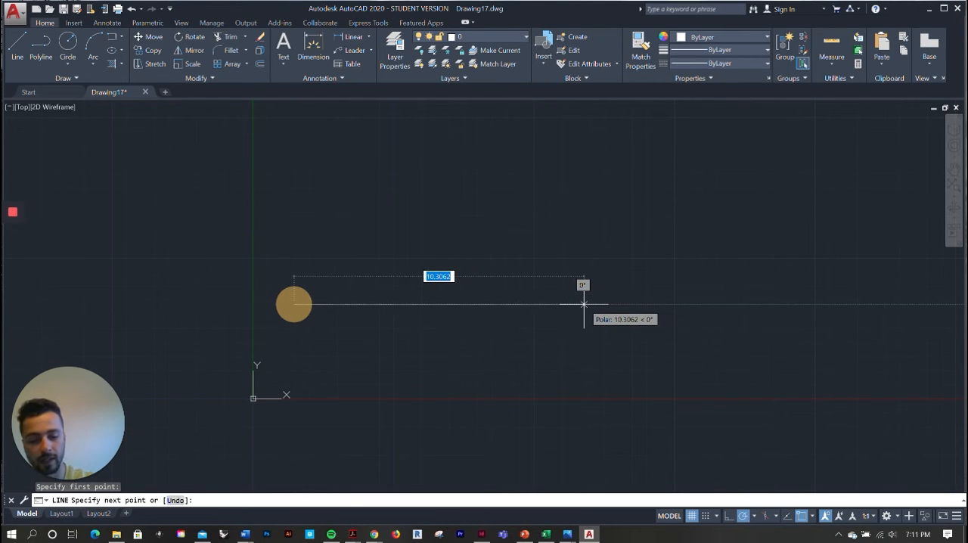
key(Return)
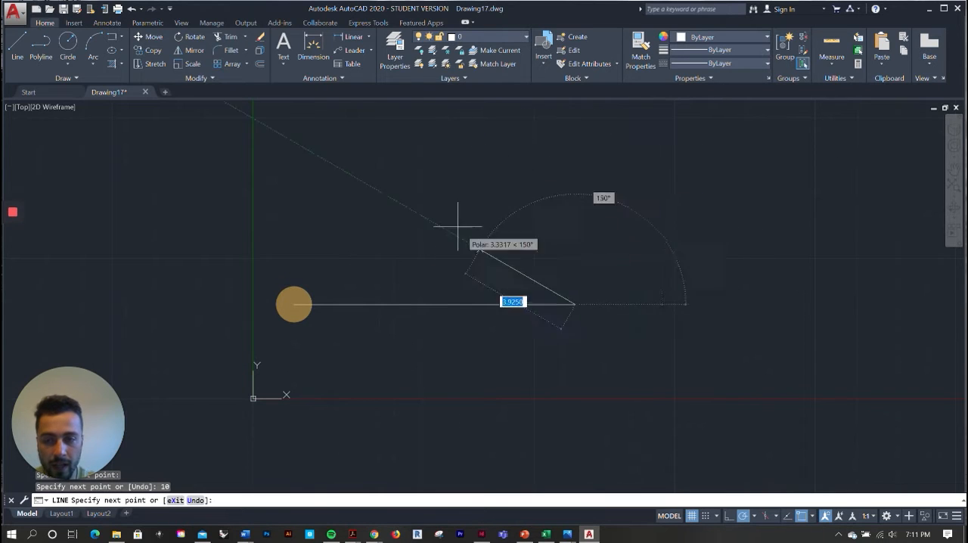
key(Escape)
key(Escape)
key(Escape)
click(295, 294)
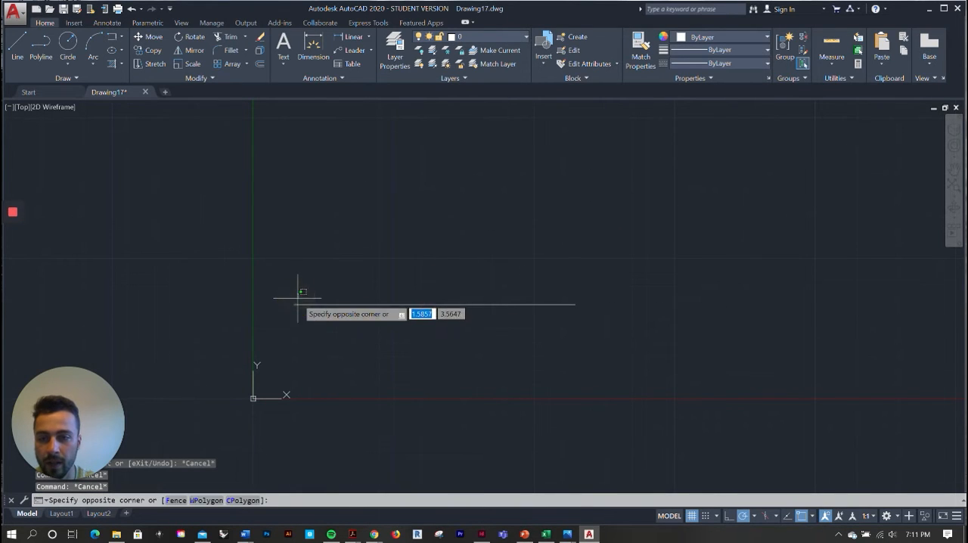
key(Escape)
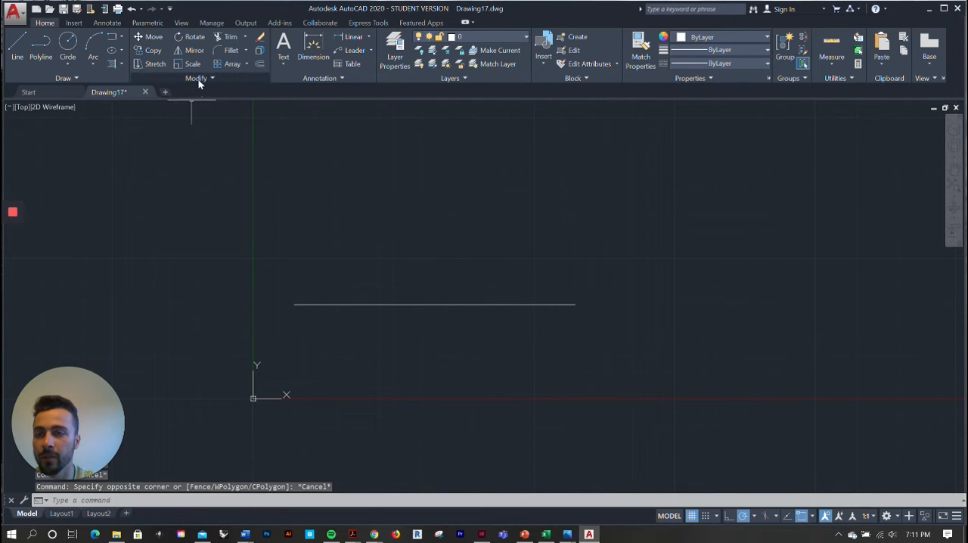
With grid snap on and polar tracking off, move the line by its left endpoint to the first major grid intersection diagonally above the origin
click(147, 37)
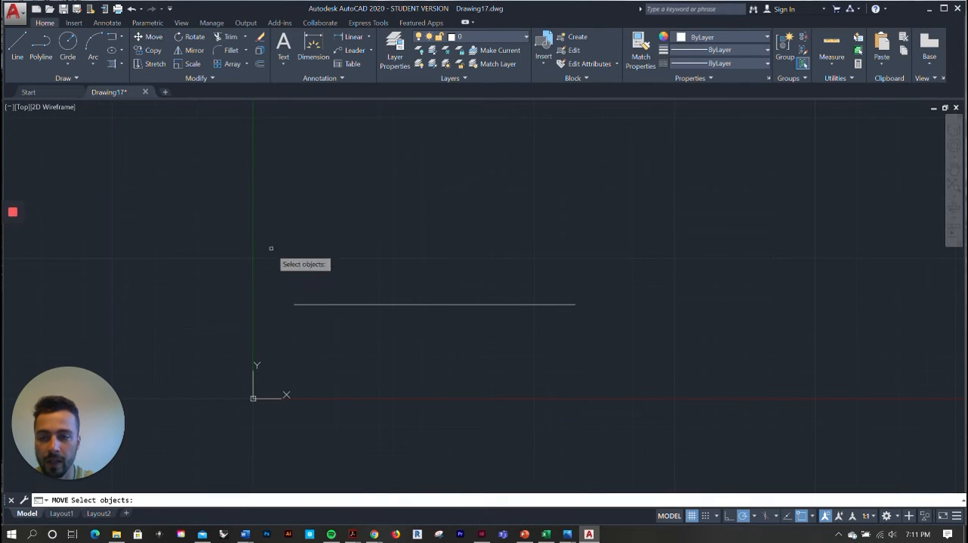
click(314, 305)
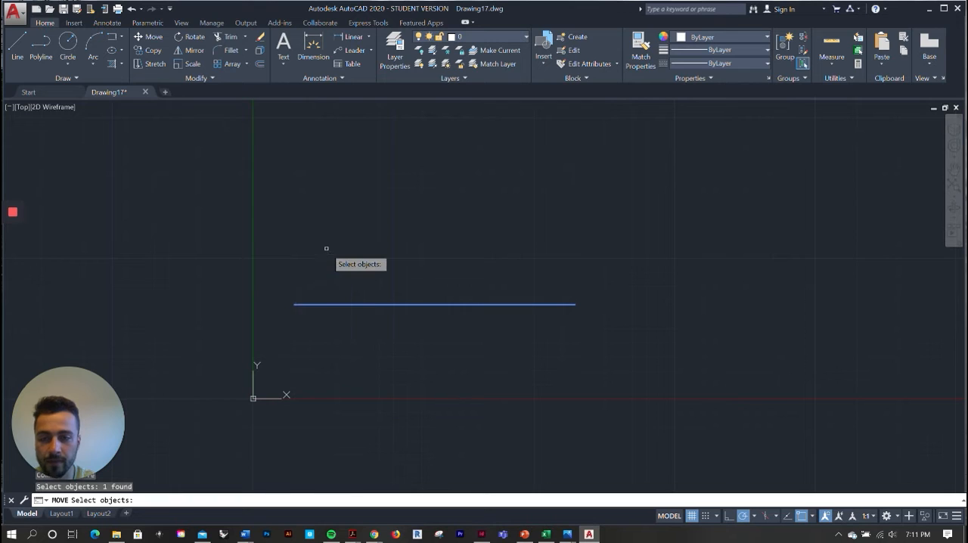
key(Return)
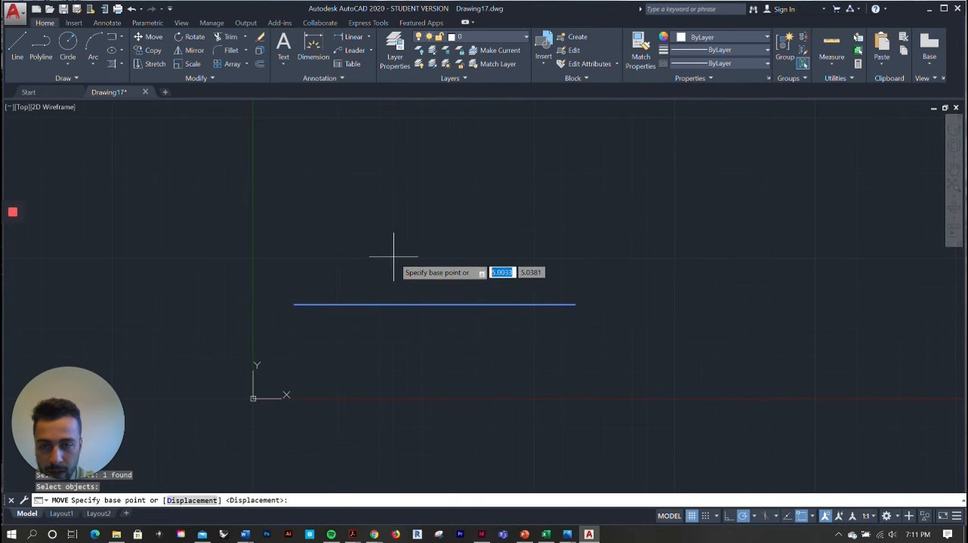
click(707, 516)
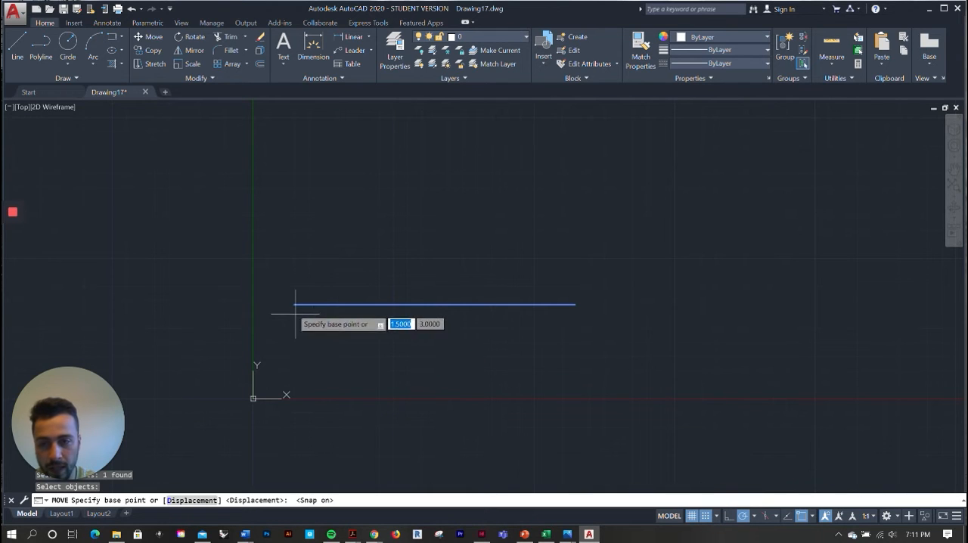
click(743, 516)
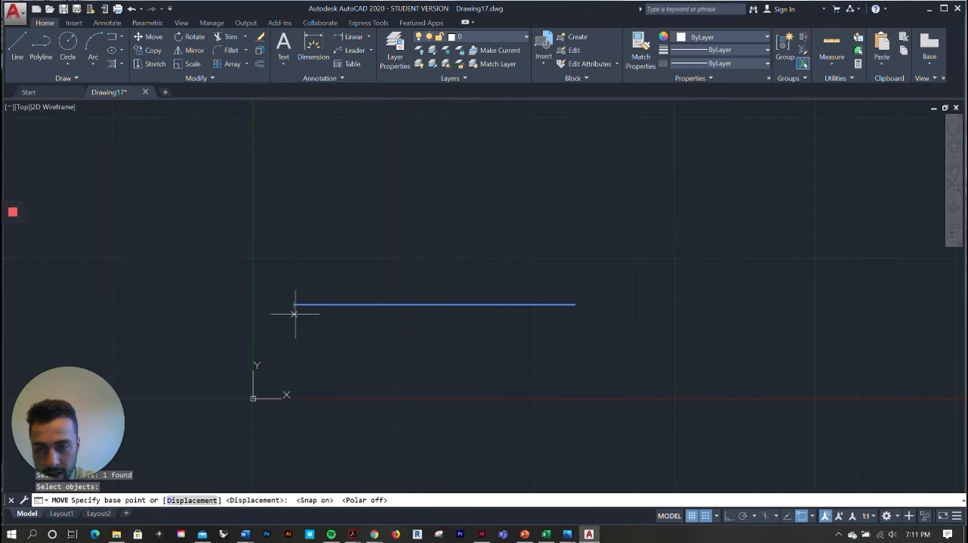
scroll(295, 314, up, 3)
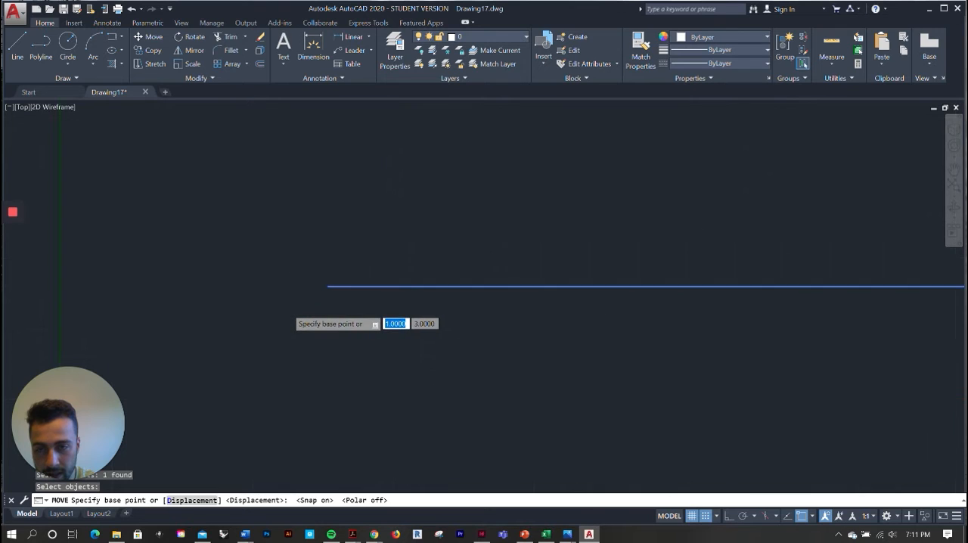
click(710, 516)
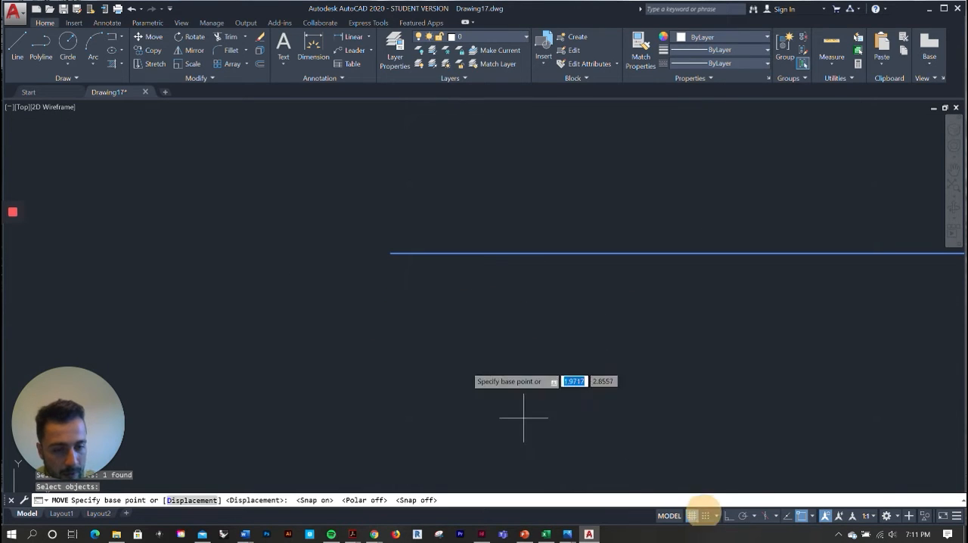
click(391, 254)
click(708, 516)
scroll(356, 392, down, 5)
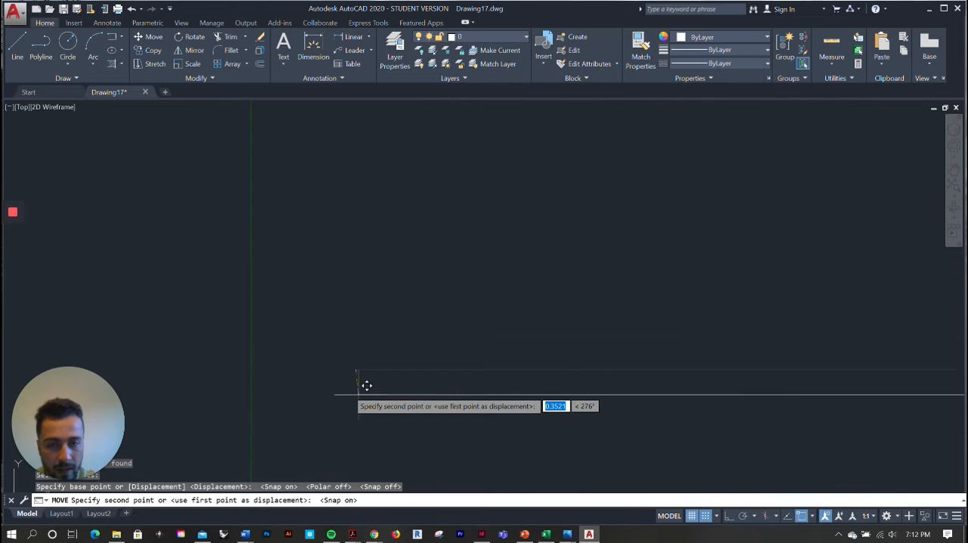
click(447, 339)
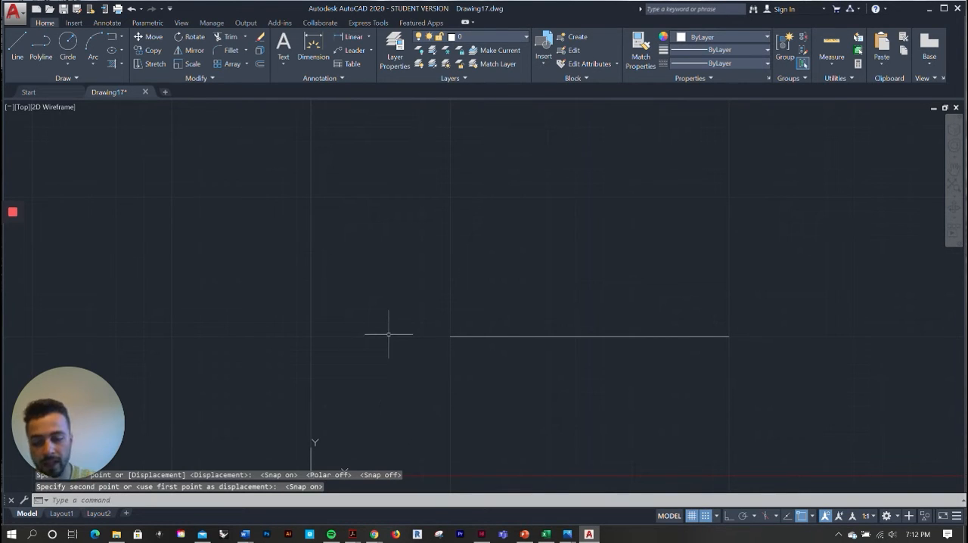
text(MO)
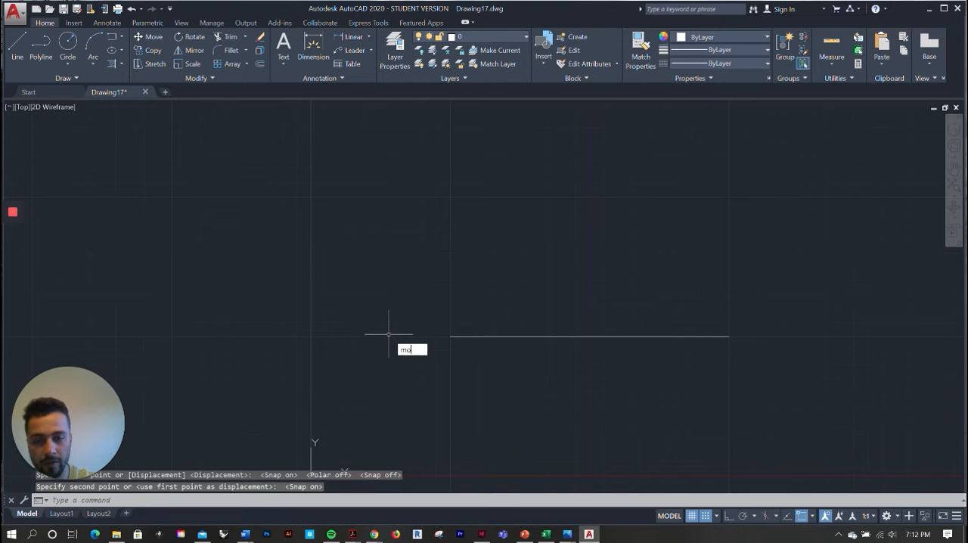
key(Return)
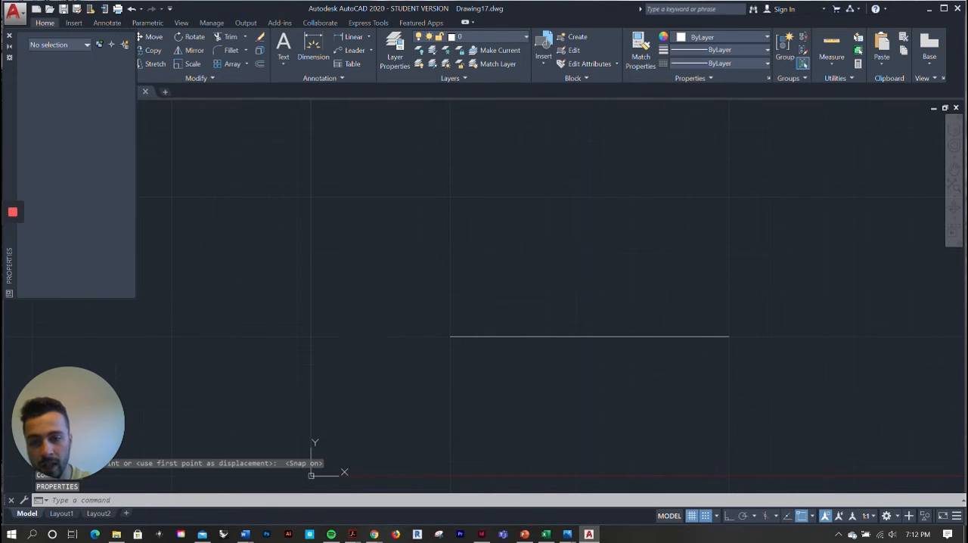
key(Escape)
click(9, 37)
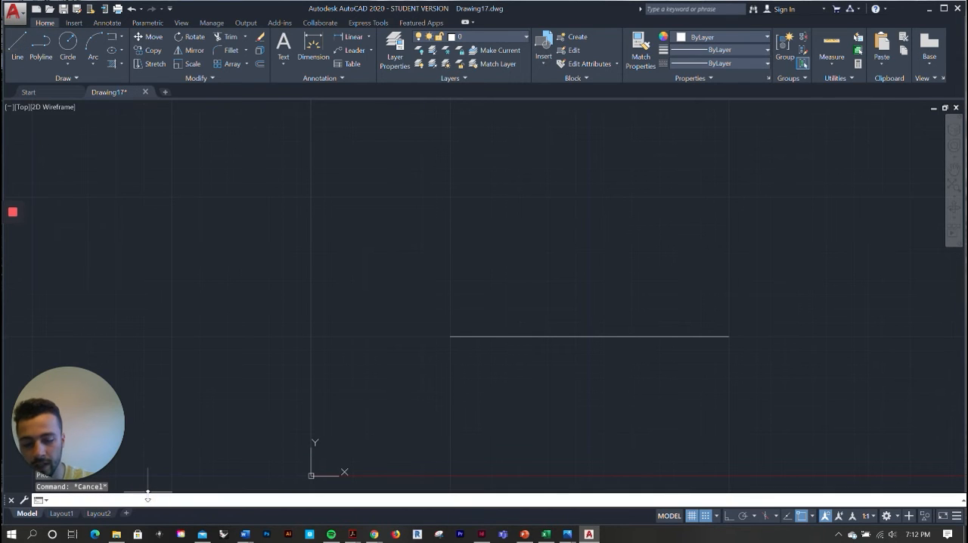
Move the line straight up by its left endpoint, using the MOVE command
text(mo)
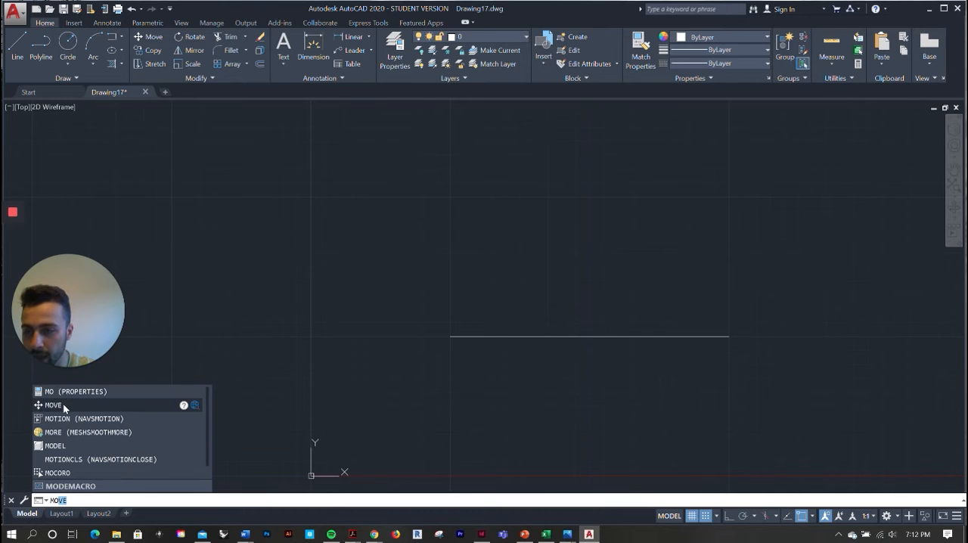
click(65, 408)
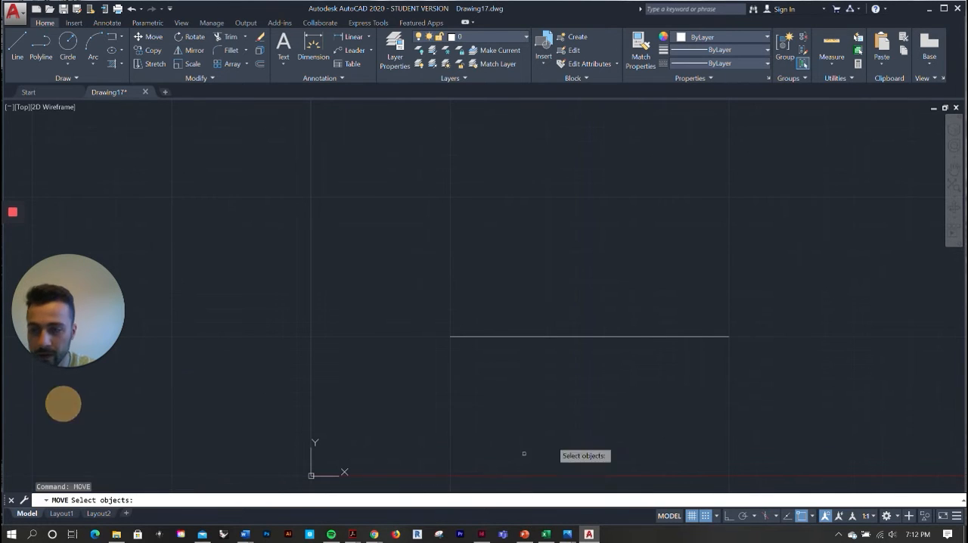
click(492, 337)
key(Return)
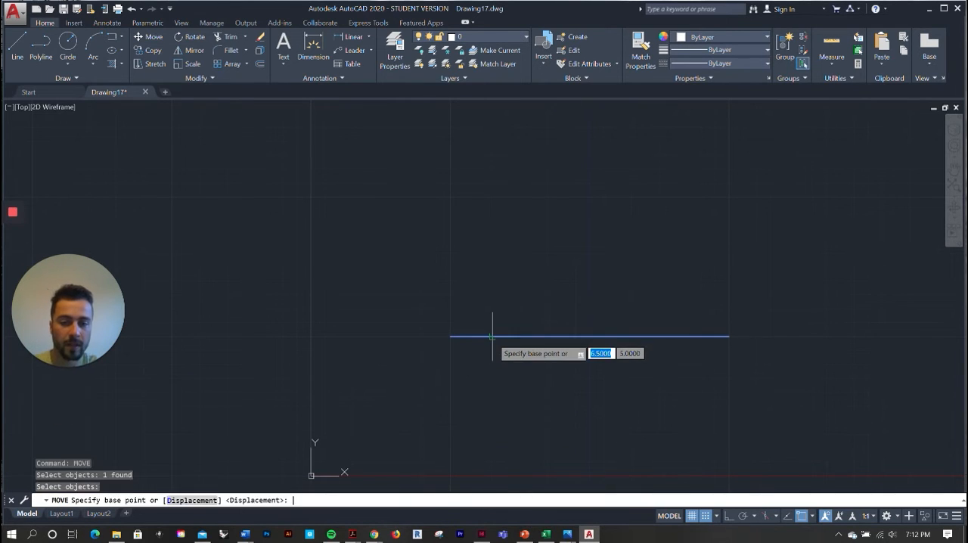
click(450, 333)
click(453, 182)
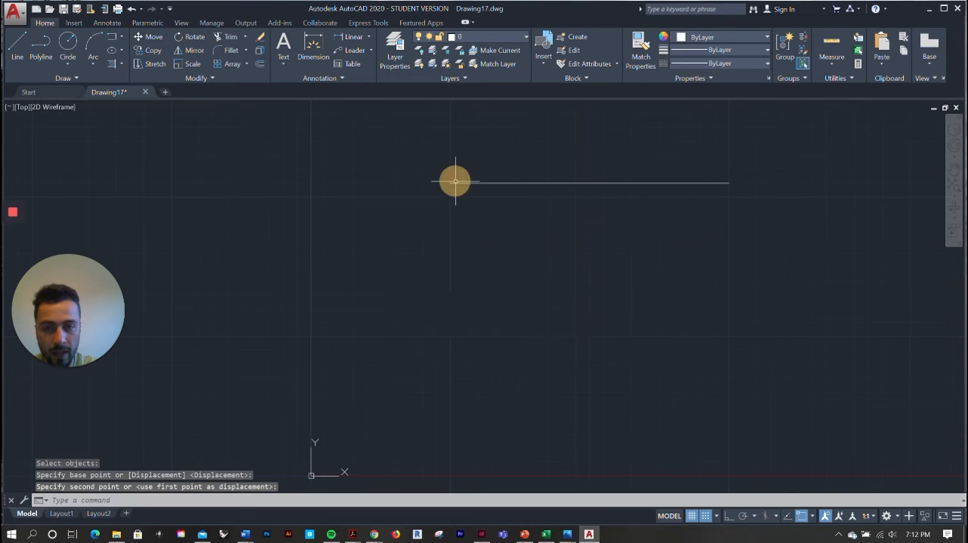
Move the line by its left endpoint down toward the origin, placing it just right of the Y axis
scroll(479, 378, down, 2)
scroll(558, 197, up, 2)
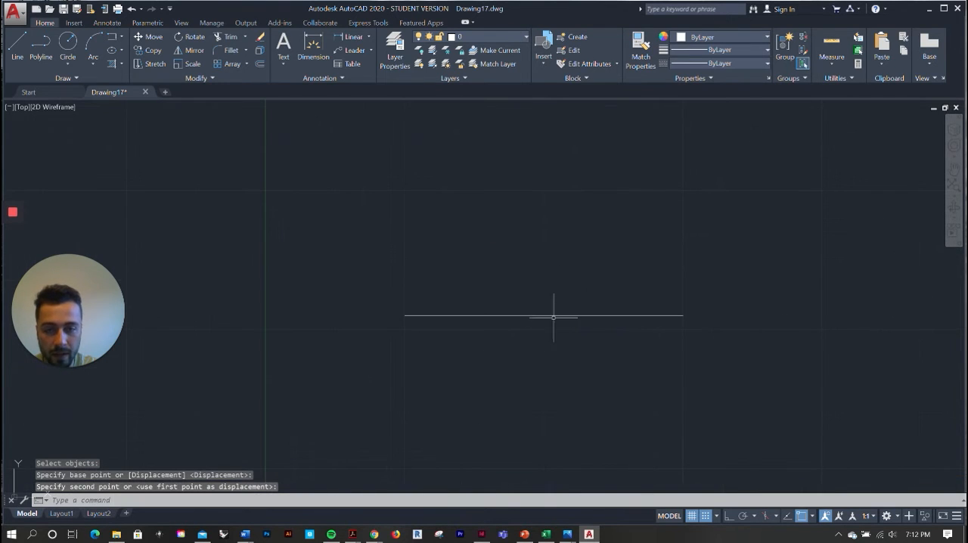
scroll(539, 319, up, 2)
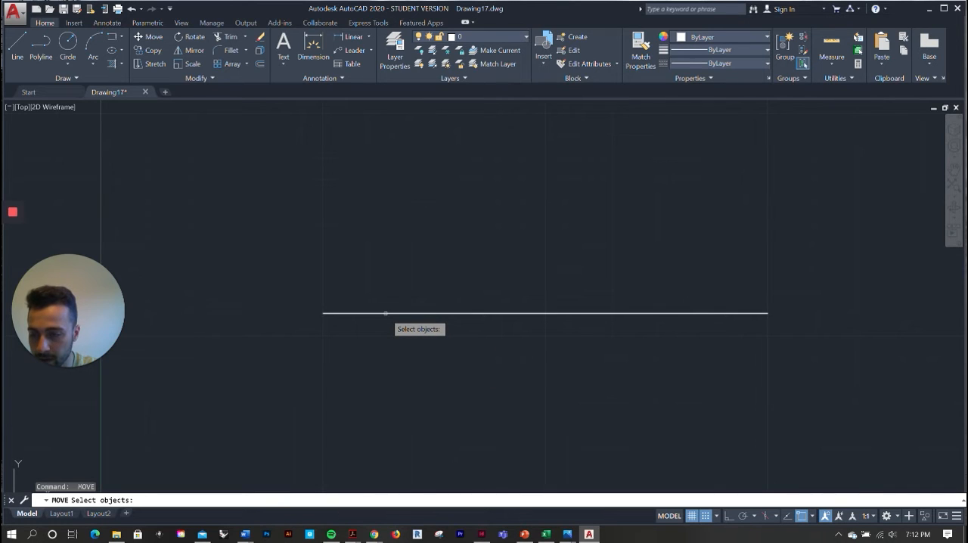
click(385, 313)
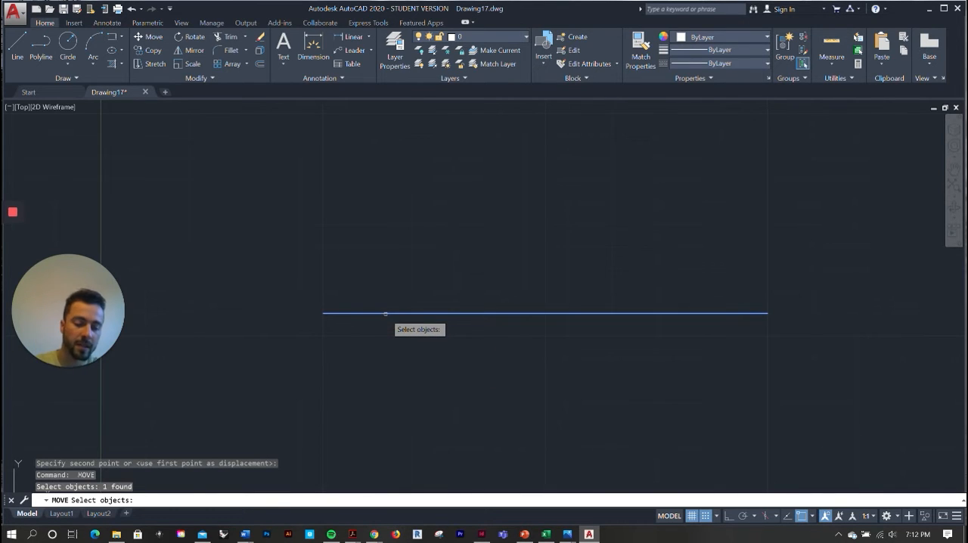
key(Return)
click(324, 312)
scroll(444, 252, down, 2)
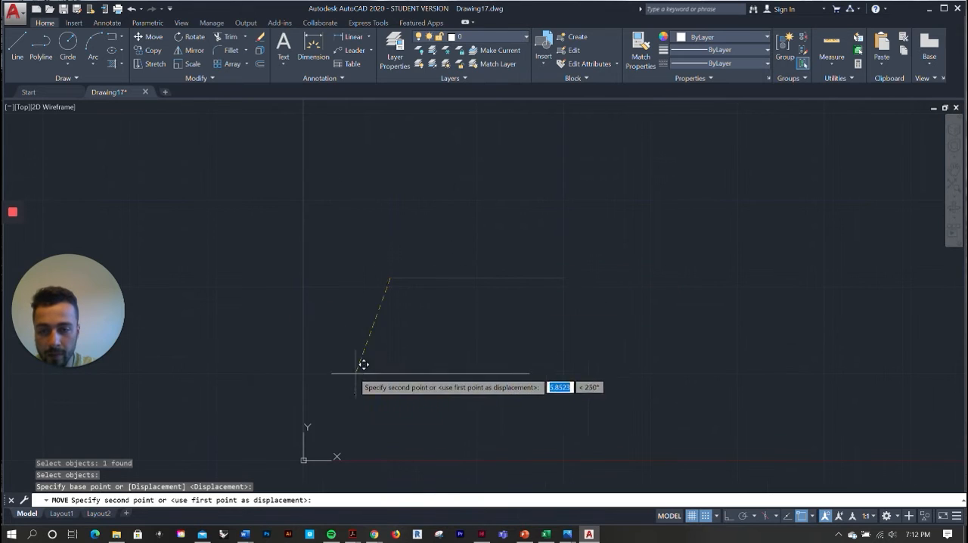
click(319, 394)
scroll(551, 236, down, 2)
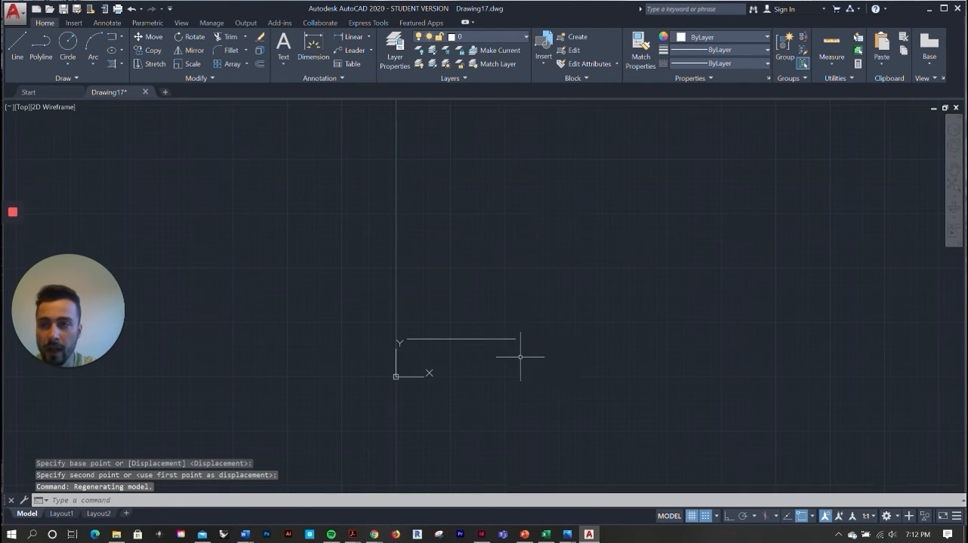
scroll(507, 353, up, 2)
scroll(534, 329, up, 4)
scroll(610, 246, down, 2)
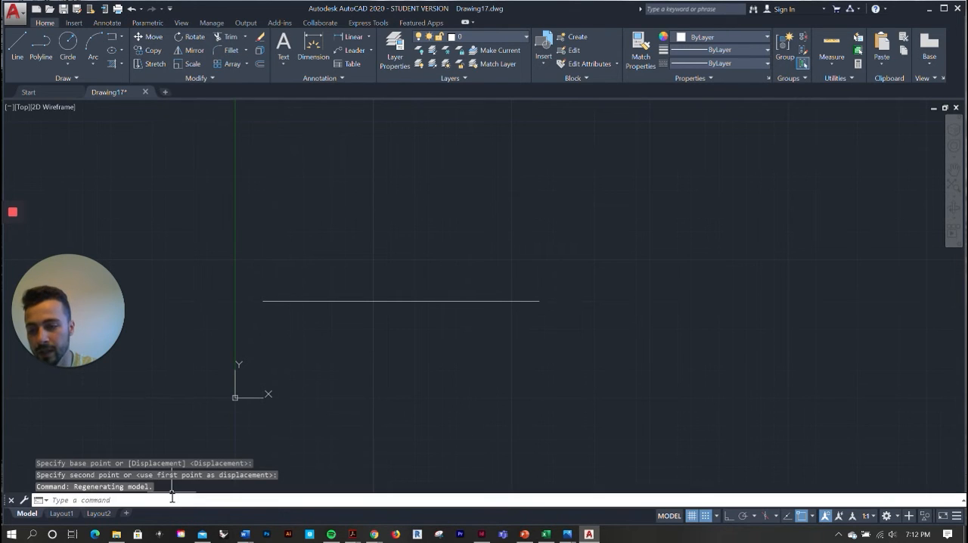
Copy the line using its right endpoint as base point, placing the copy end to end at the original's left endpoint
text(c)
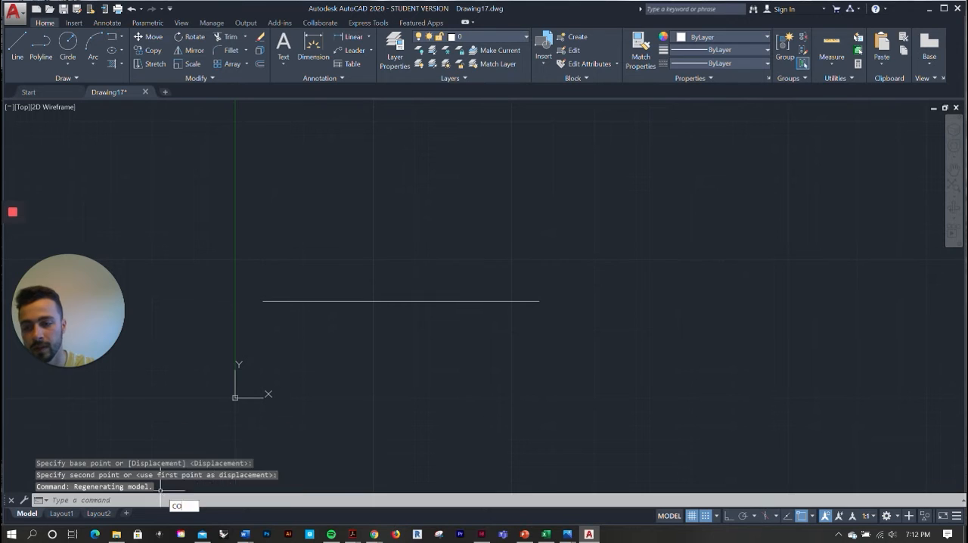
key(Return)
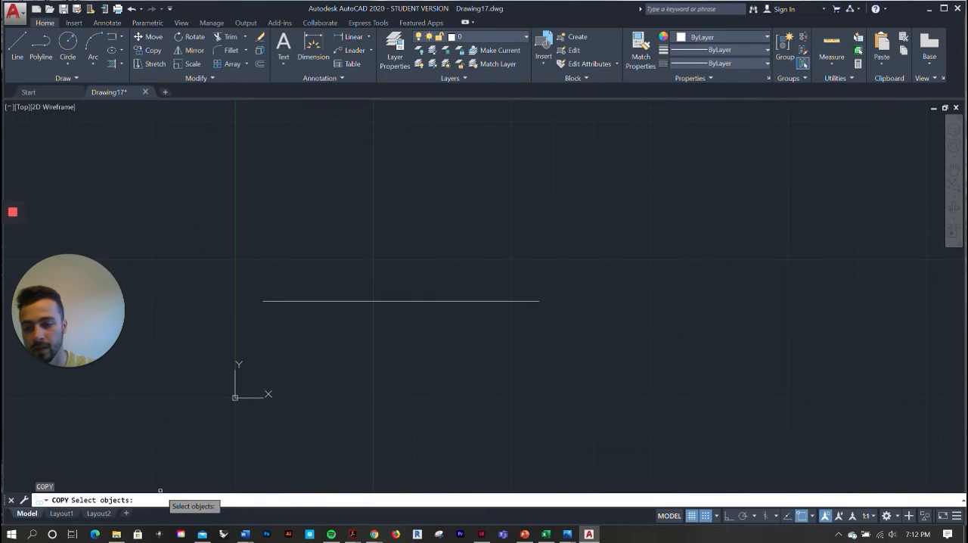
click(302, 301)
key(Return)
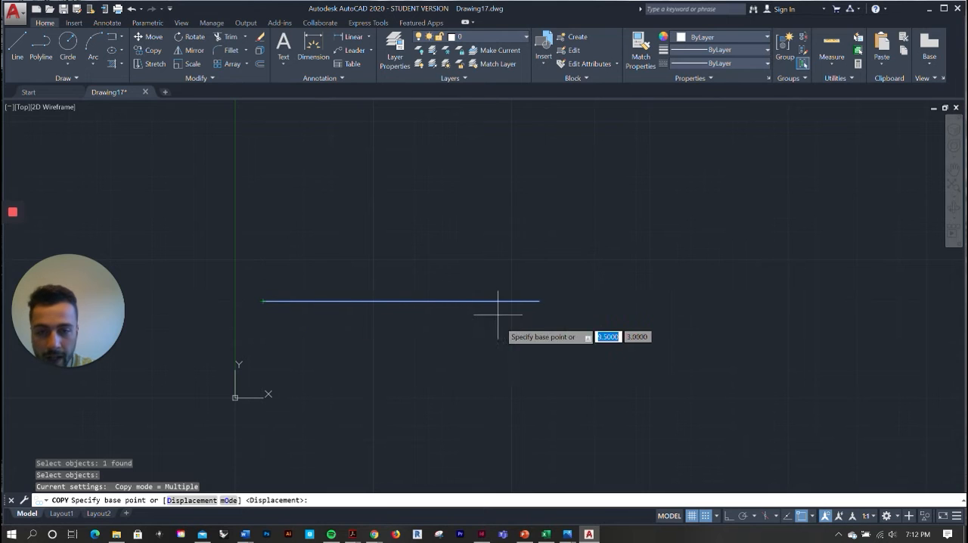
scroll(746, 288, down, 3)
scroll(722, 276, up, 2)
scroll(723, 275, up, 2)
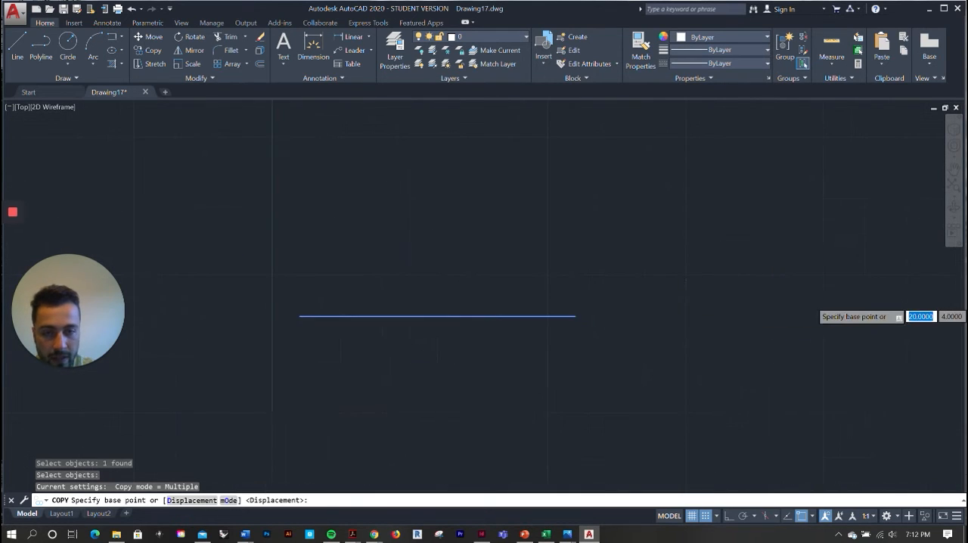
scroll(820, 297, down, 2)
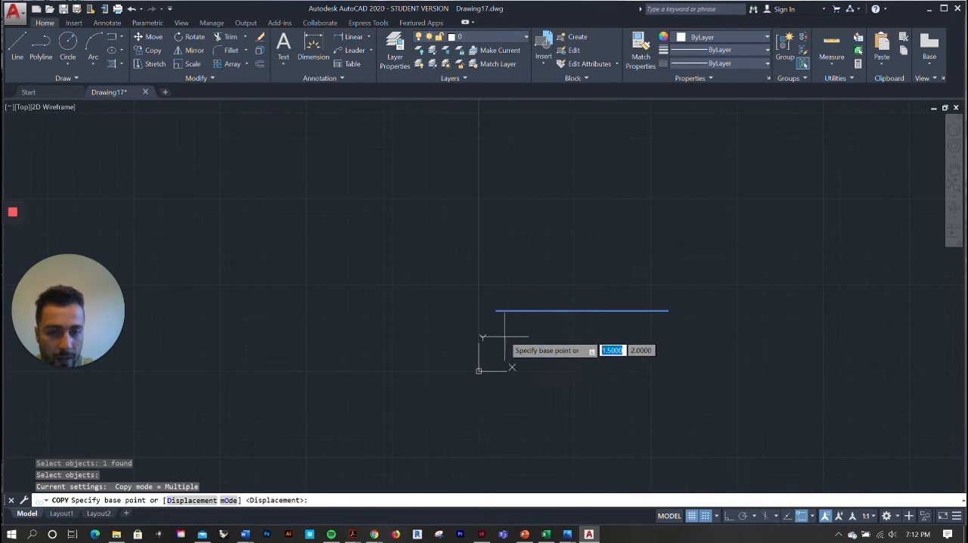
click(668, 310)
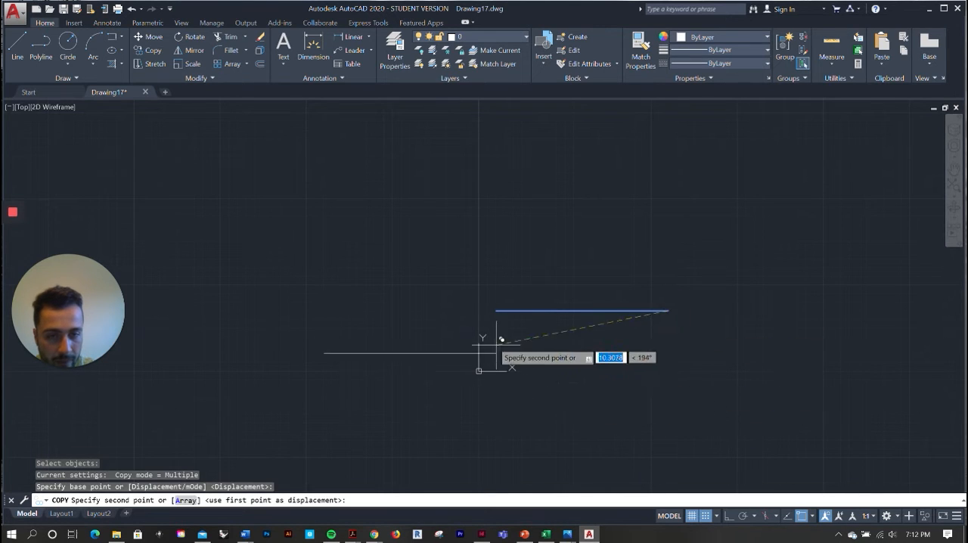
click(490, 309)
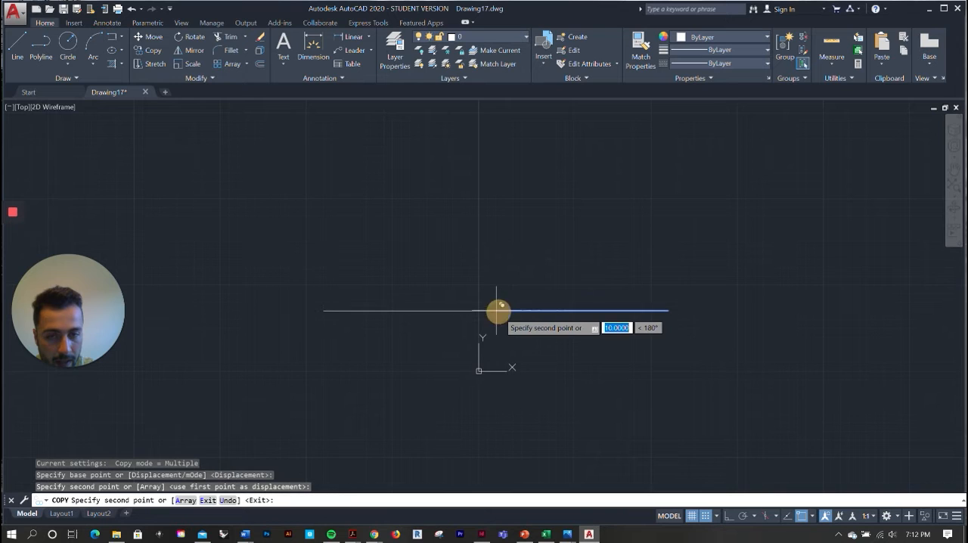
Place three more copies end to end, each continuing the row from the previous copy's left end, and finish copying
click(323, 310)
scroll(580, 318, down, 1)
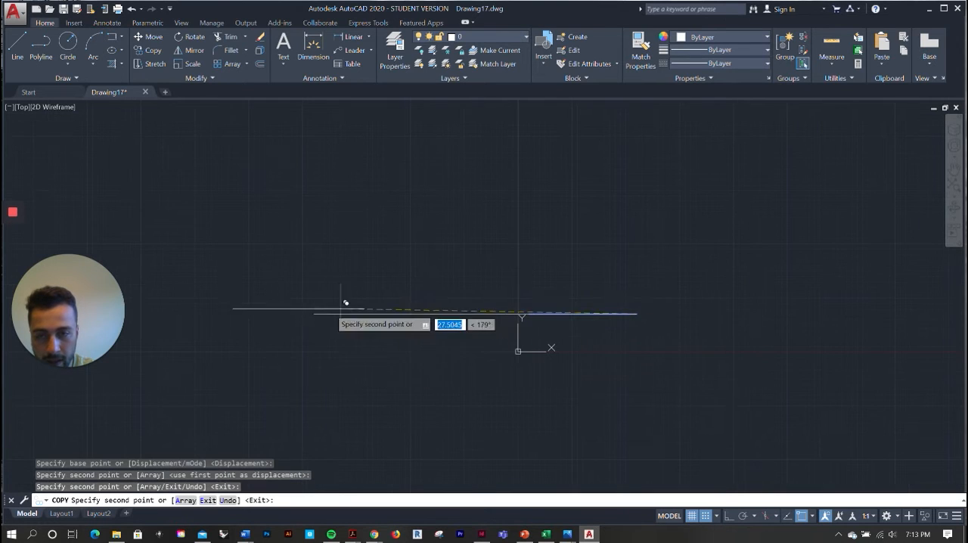
click(314, 313)
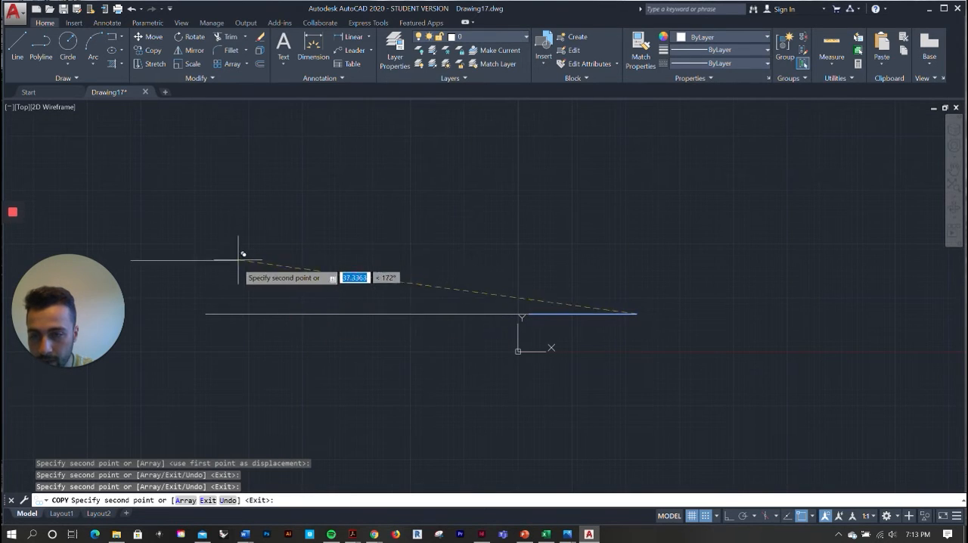
click(205, 312)
scroll(584, 320, down, 1)
key(Escape)
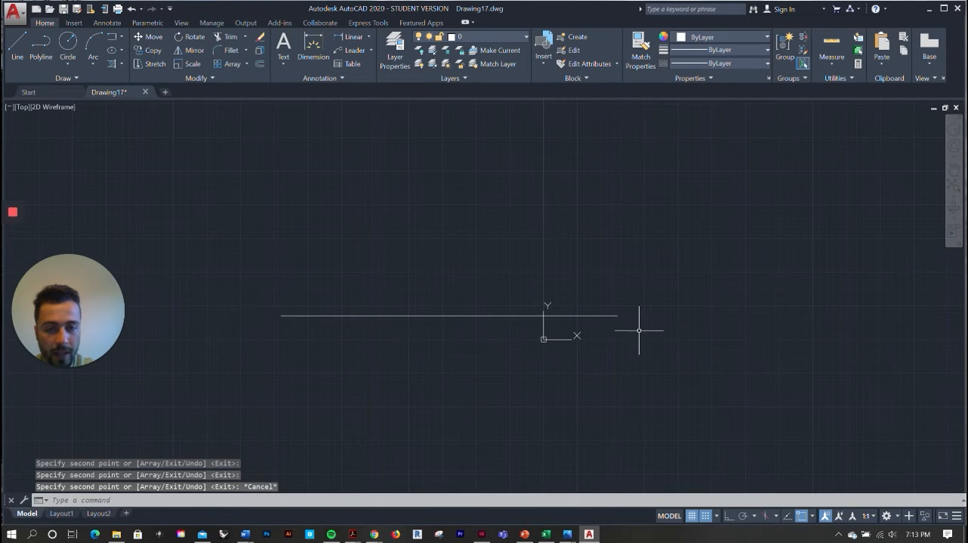
Select all five lines with a crossing window and delete them
click(639, 331)
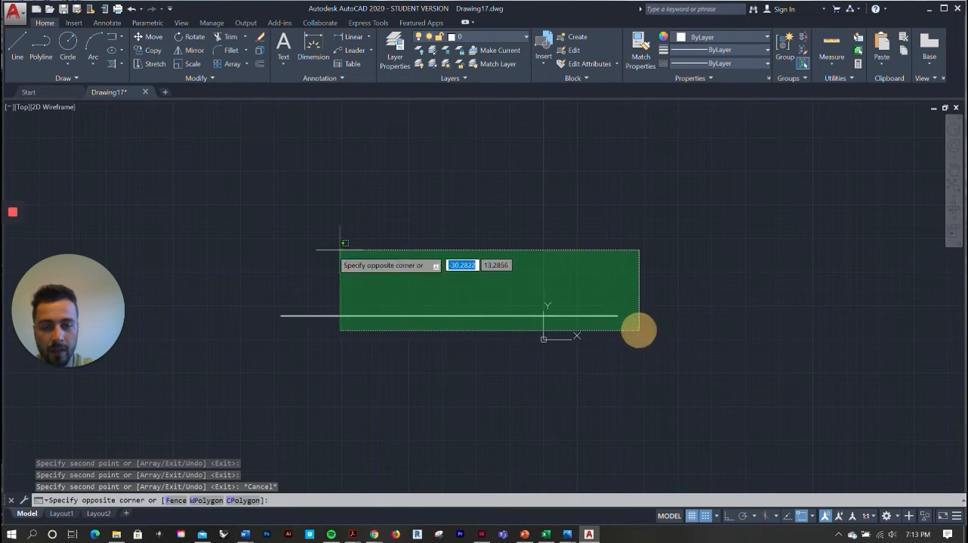
click(266, 254)
key(Delete)
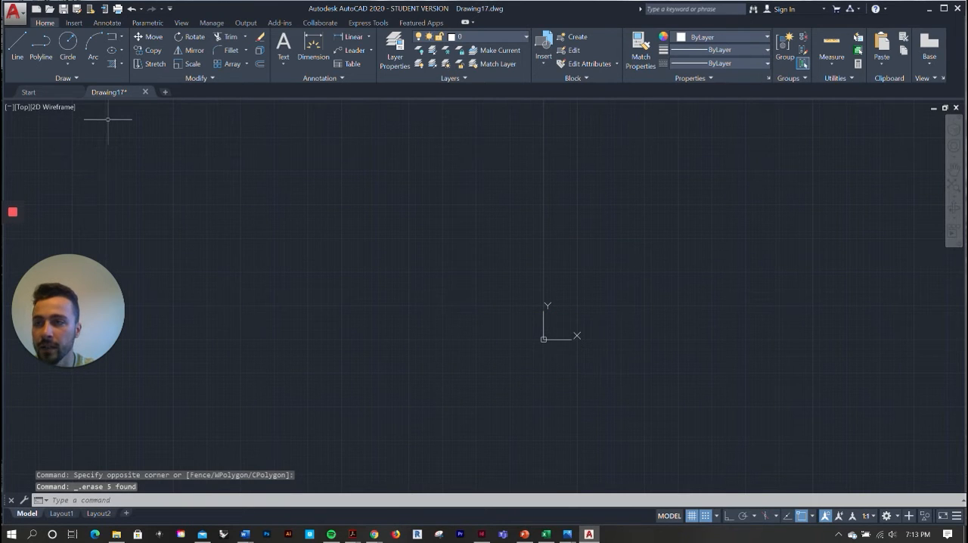
Draw an open two-segment polyline below the origin, running 21.5 horizontally to the right and 17 straight up
click(48, 48)
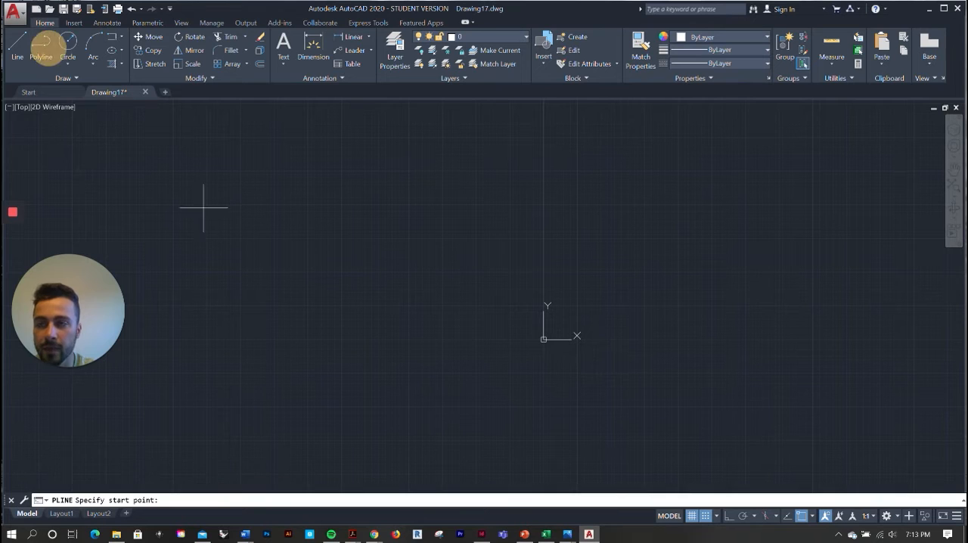
click(466, 383)
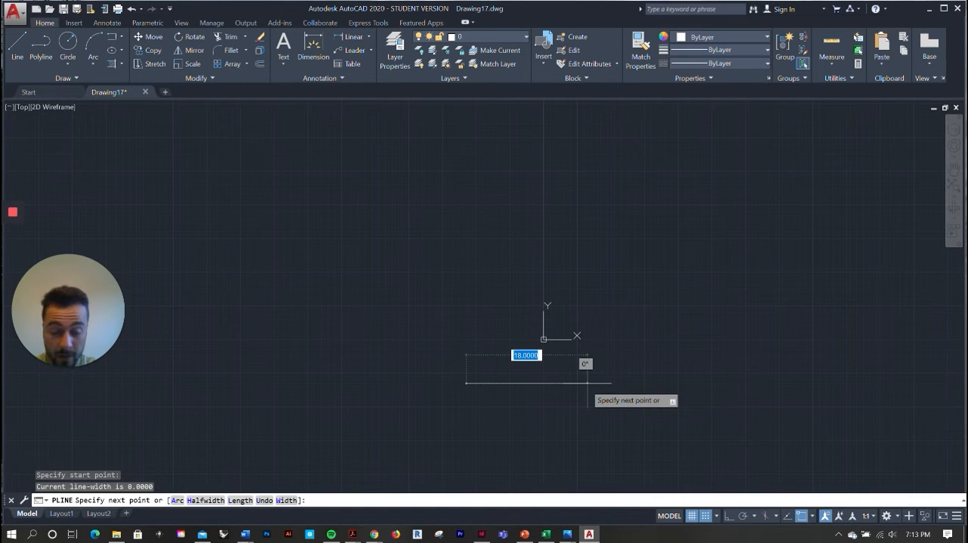
click(611, 383)
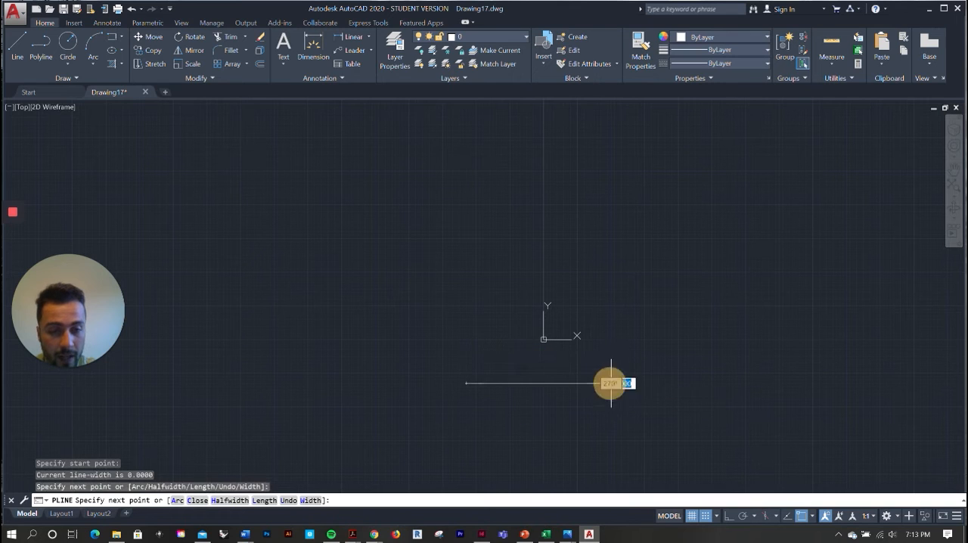
click(611, 268)
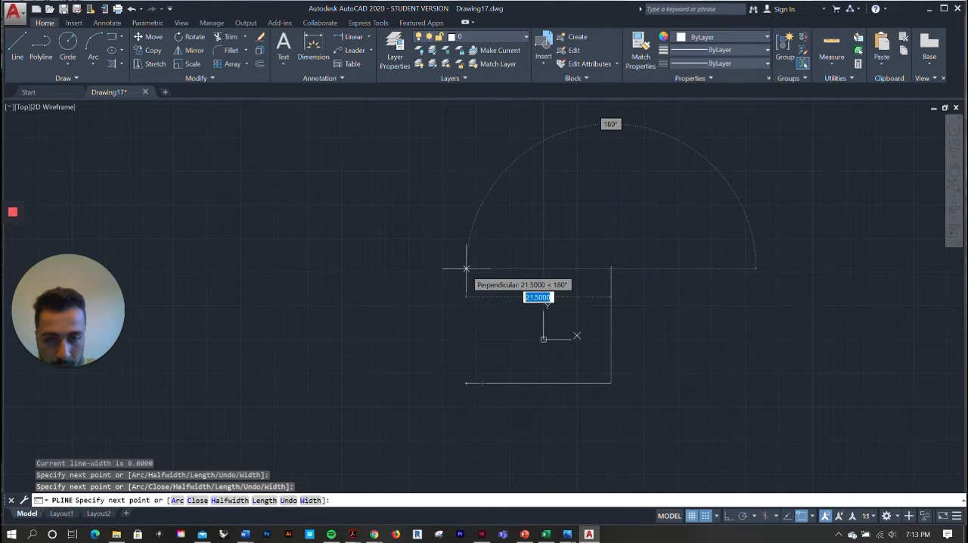
key(Escape)
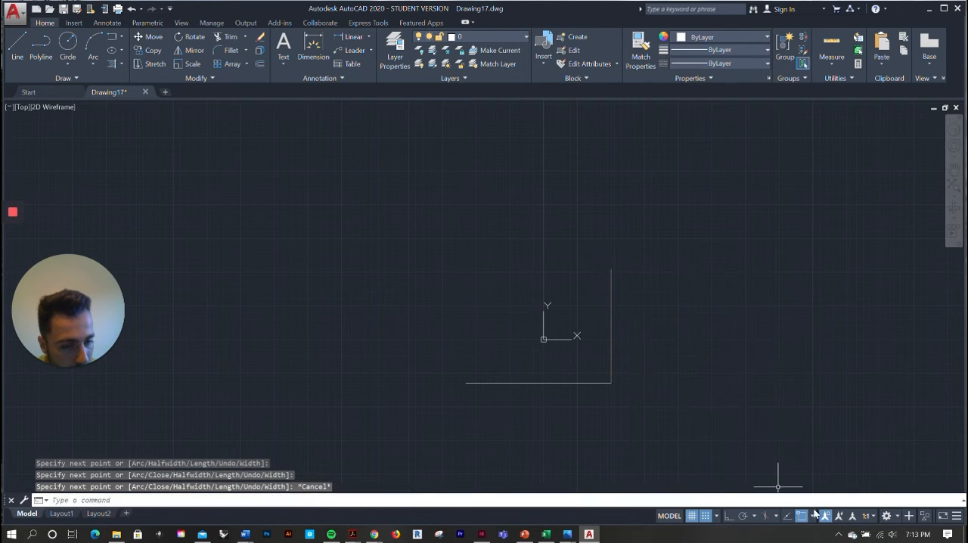
Examine which object snap modes are enabled
click(812, 516)
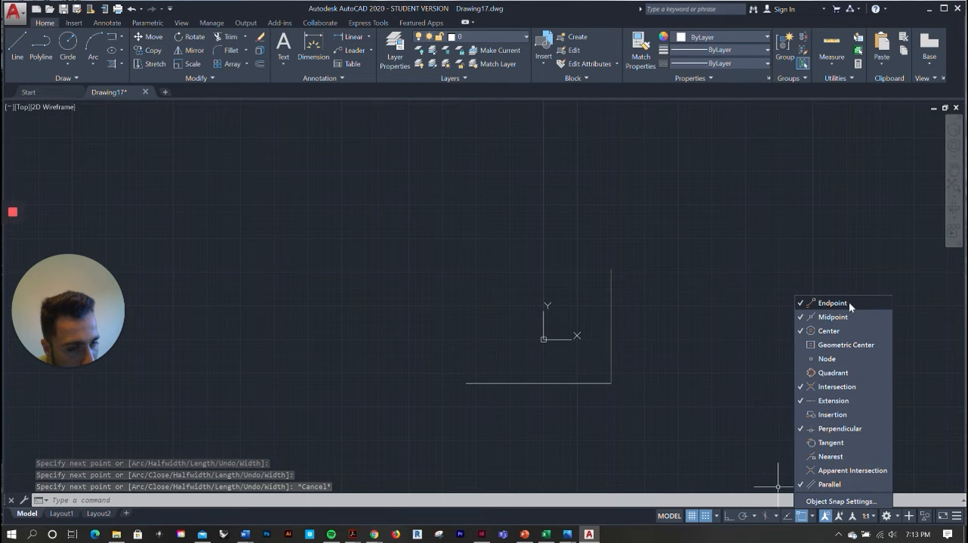
key(Escape)
key(Escape)
Close the rectangle with two lines from the polyline's open lower end, 17 straight up and 21.5 across to its upper endpoint
click(21, 60)
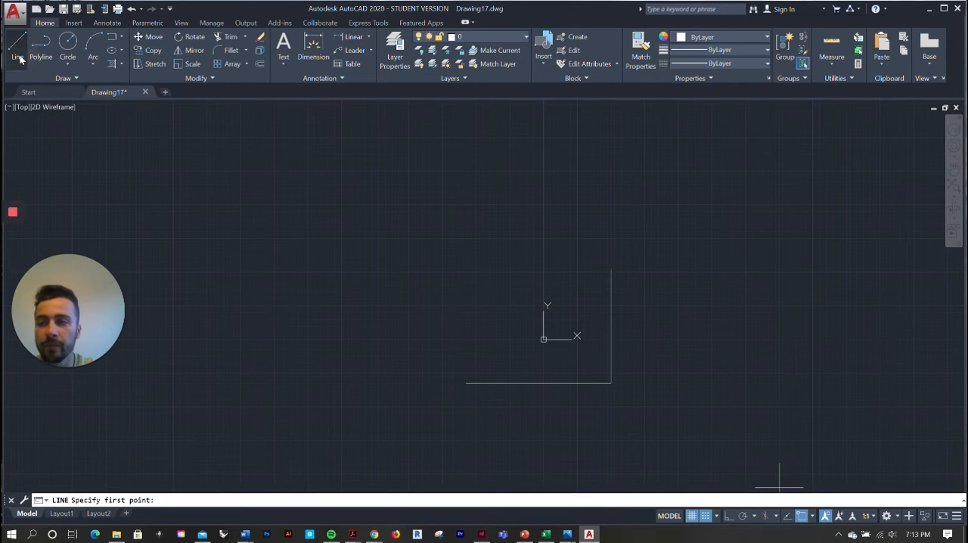
click(21, 59)
click(466, 383)
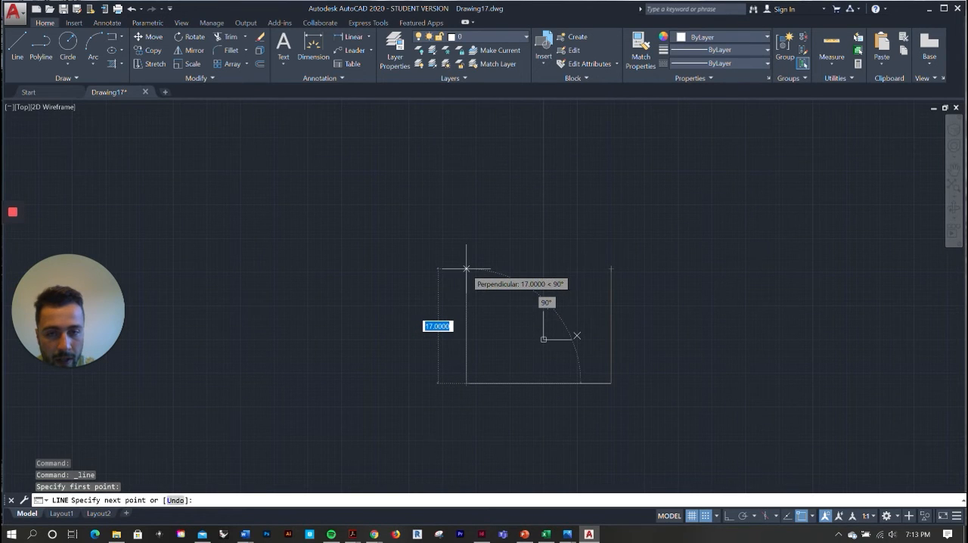
click(466, 268)
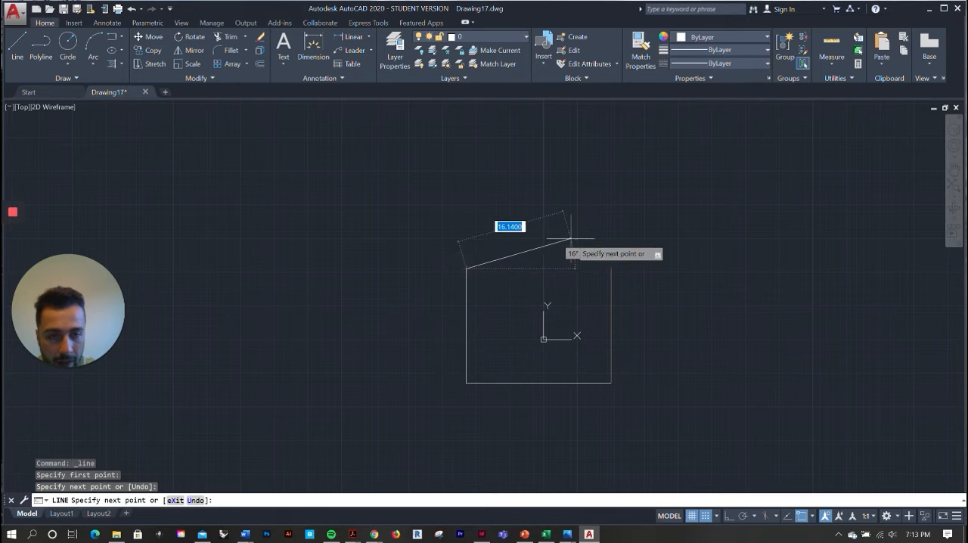
click(611, 269)
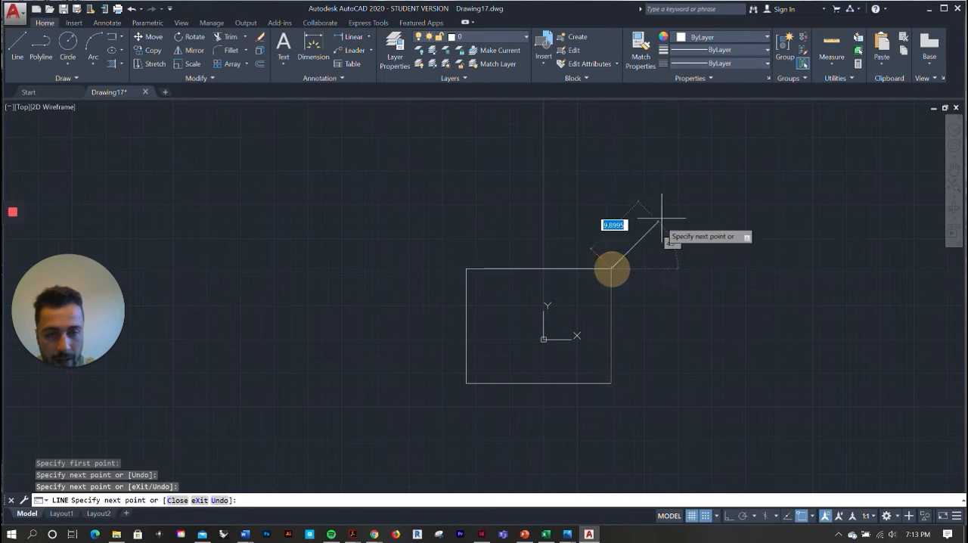
key(Escape)
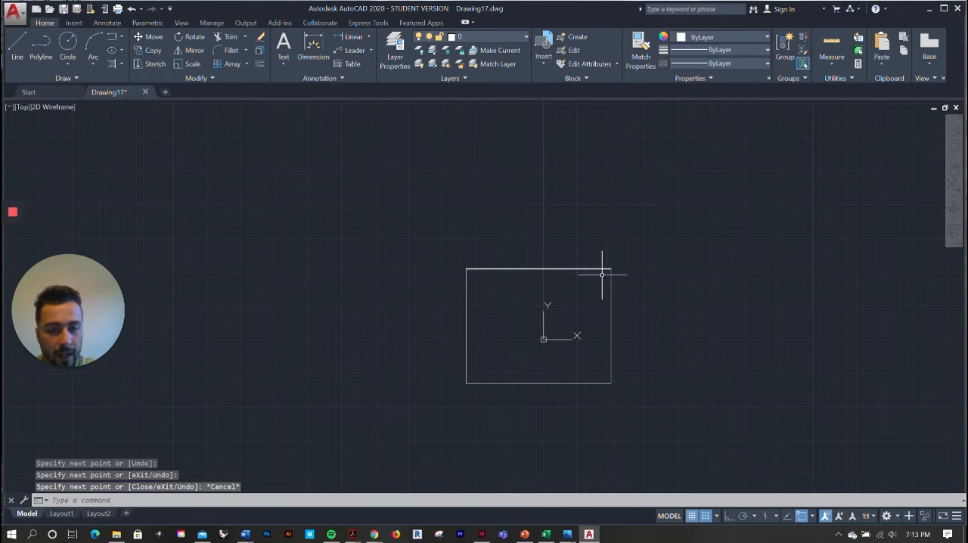
Select the polyline and the two separate lines to compare how they are joined, and clear the selection
click(611, 281)
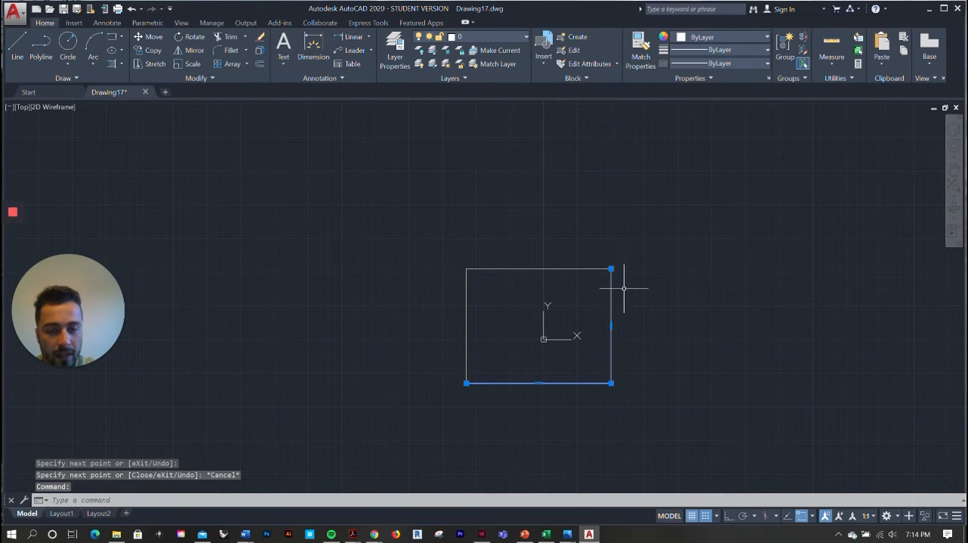
click(477, 267)
click(467, 307)
key(Escape)
key(Escape)
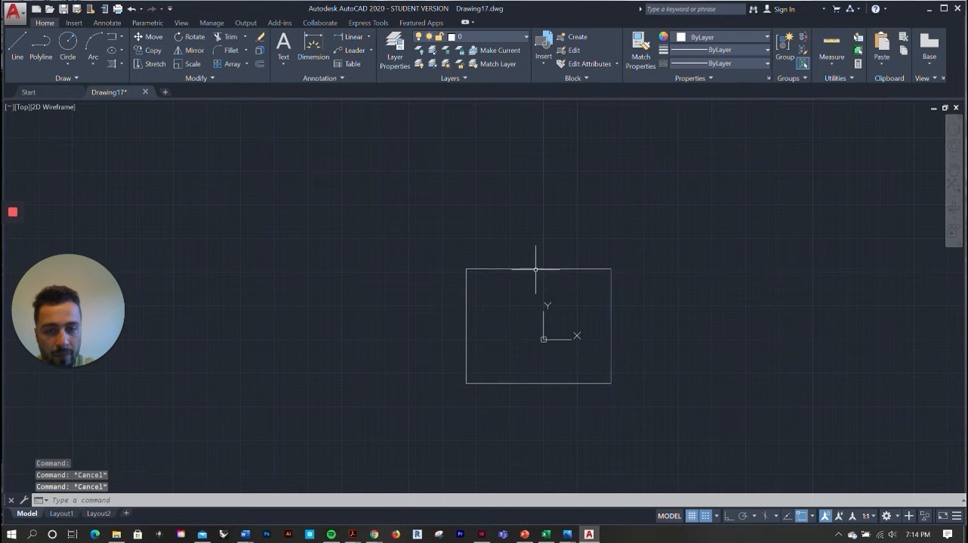
Select the whole rectangle with a crossing window and delete it
click(716, 423)
click(436, 245)
key(Delete)
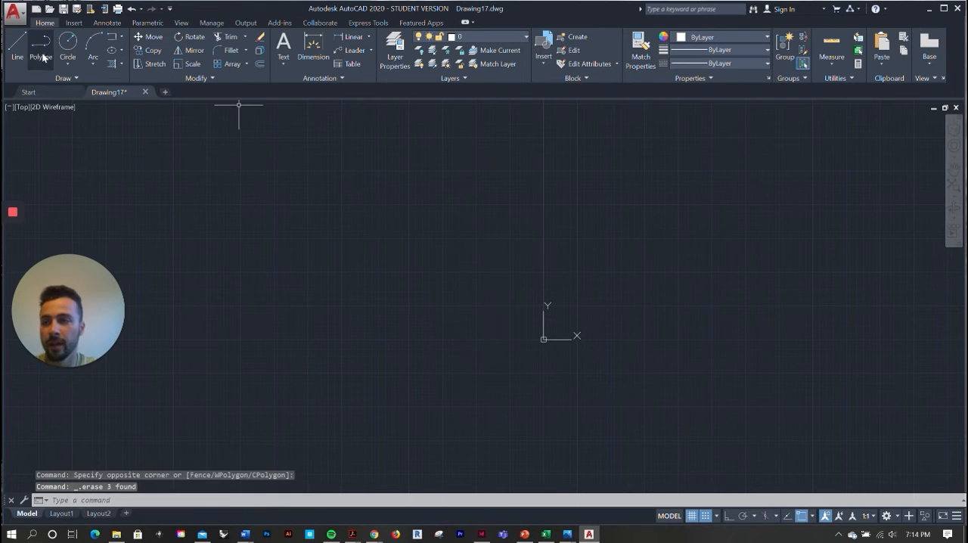
Draw one four-segment polyline as a roughly rectangular shape around the Y axis, ending back at its start point
click(43, 58)
click(385, 342)
click(604, 342)
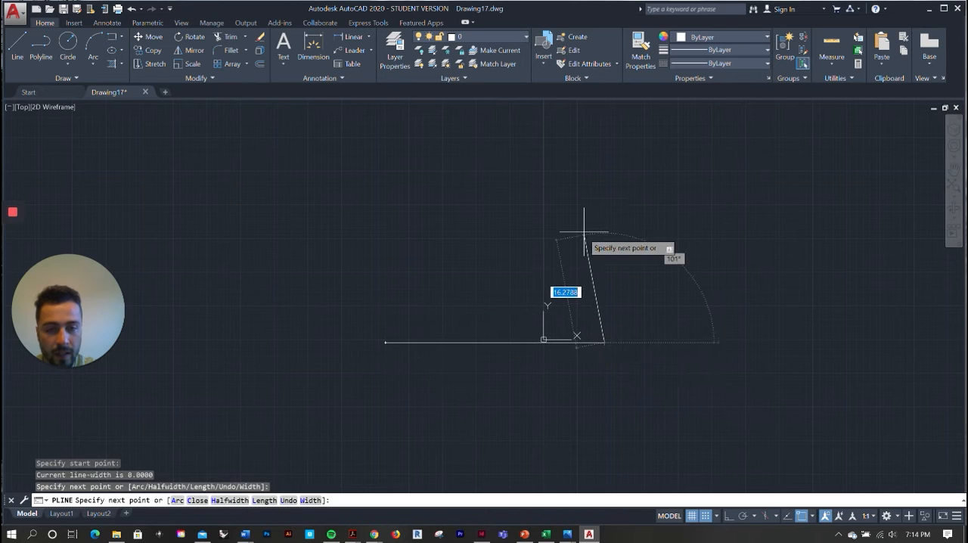
click(604, 221)
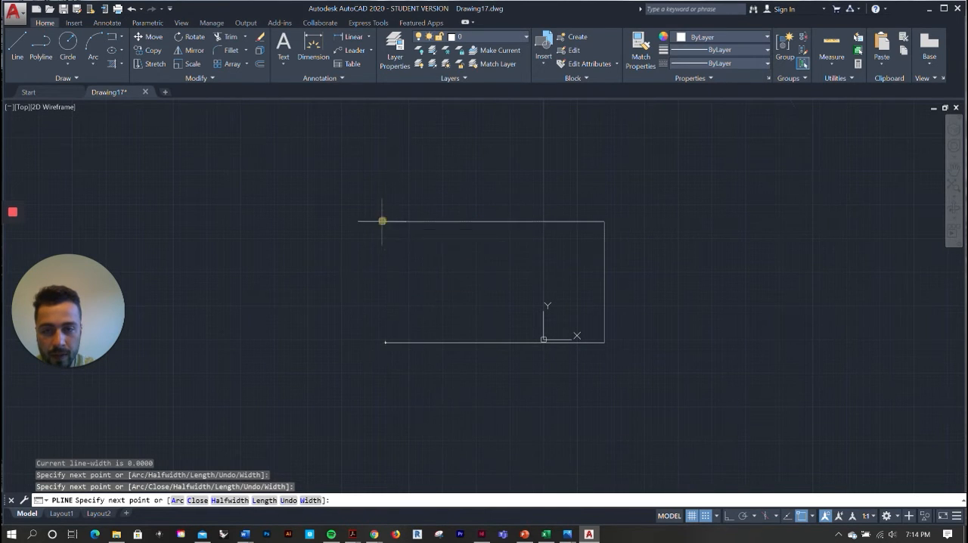
click(382, 221)
click(385, 342)
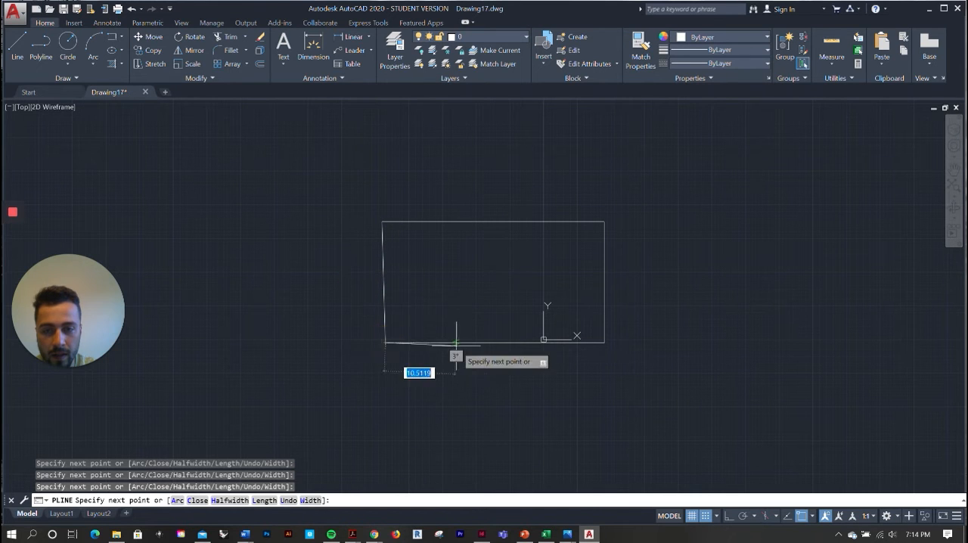
key(Escape)
key(Escape)
Select the four-sided polyline as a single object and delete it
scroll(389, 262, up, 2)
scroll(388, 264, down, 2)
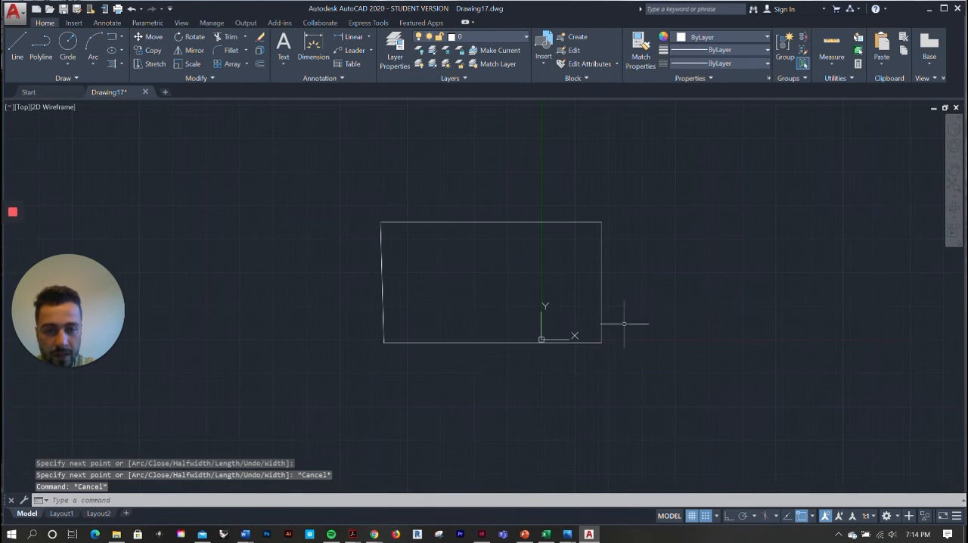
click(602, 235)
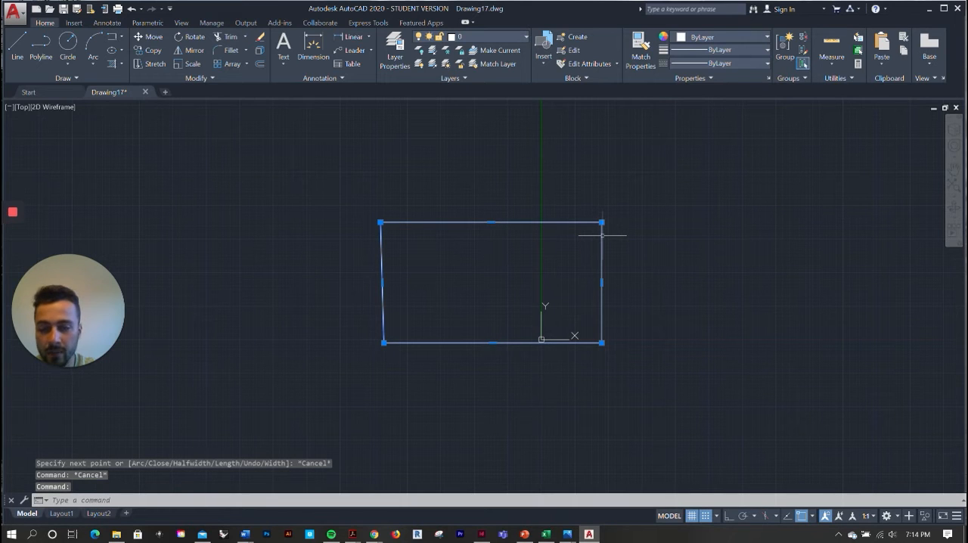
key(Delete)
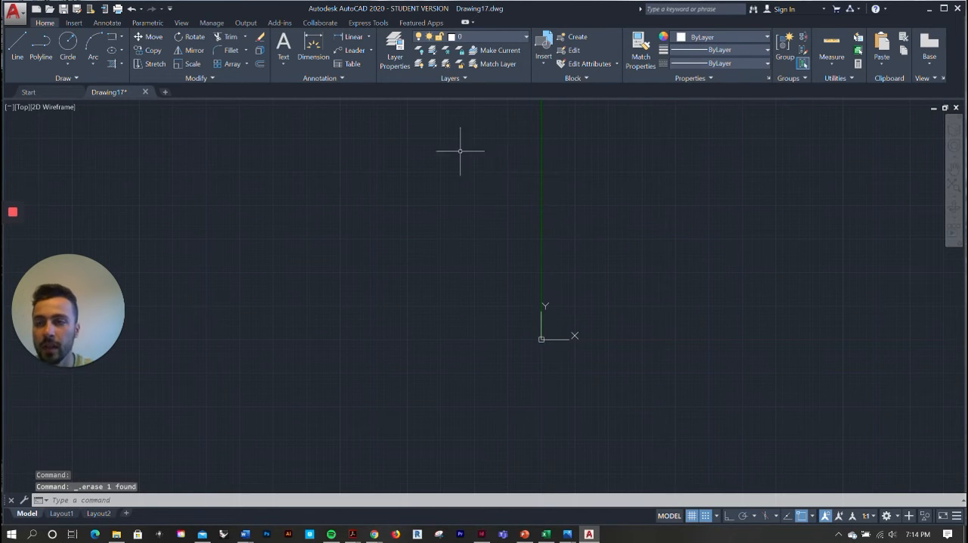
Draw a circle with the Center, Radius method, centred on the origin with a radius of 5
click(66, 44)
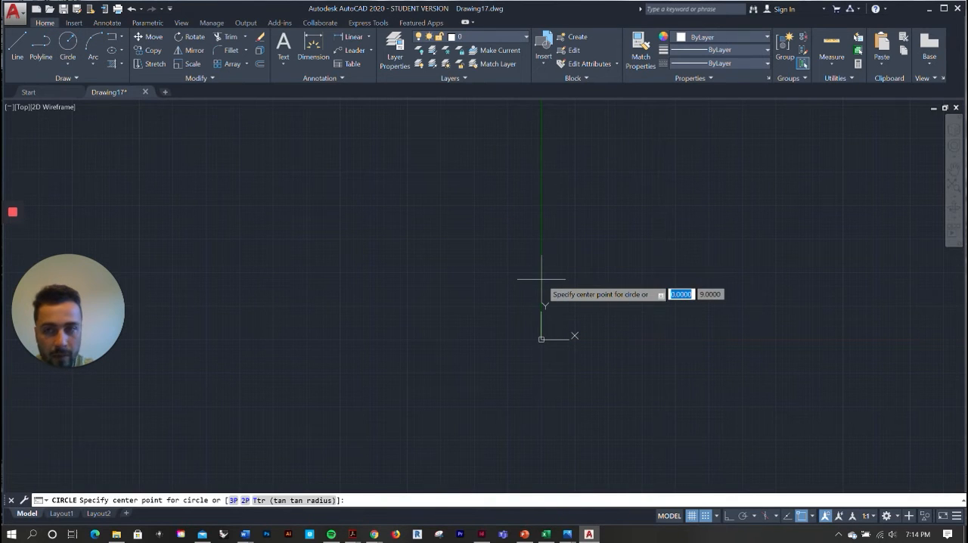
click(63, 65)
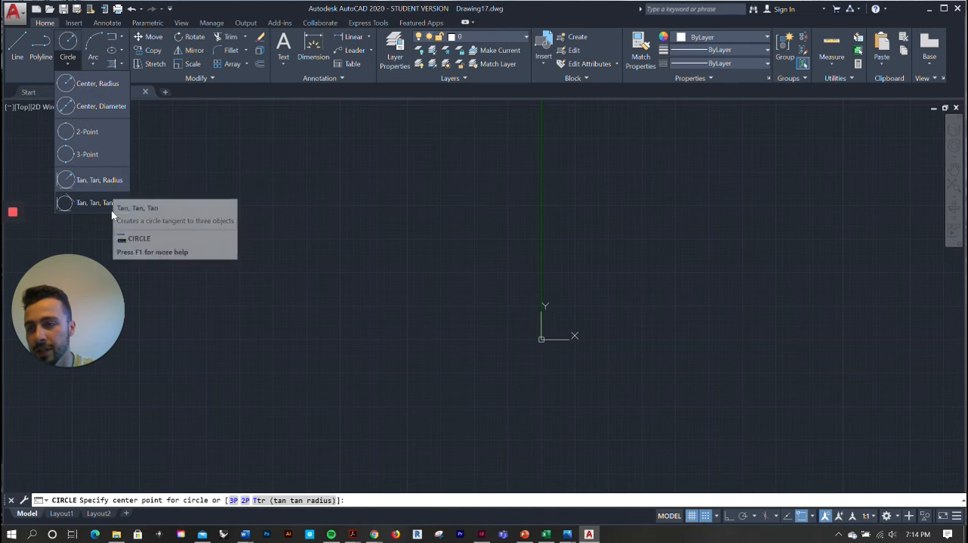
click(92, 91)
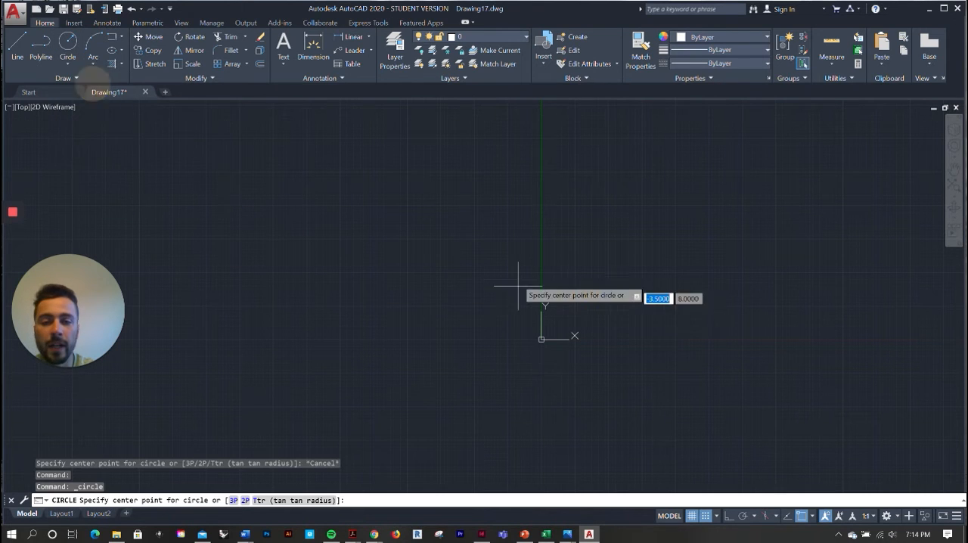
click(542, 338)
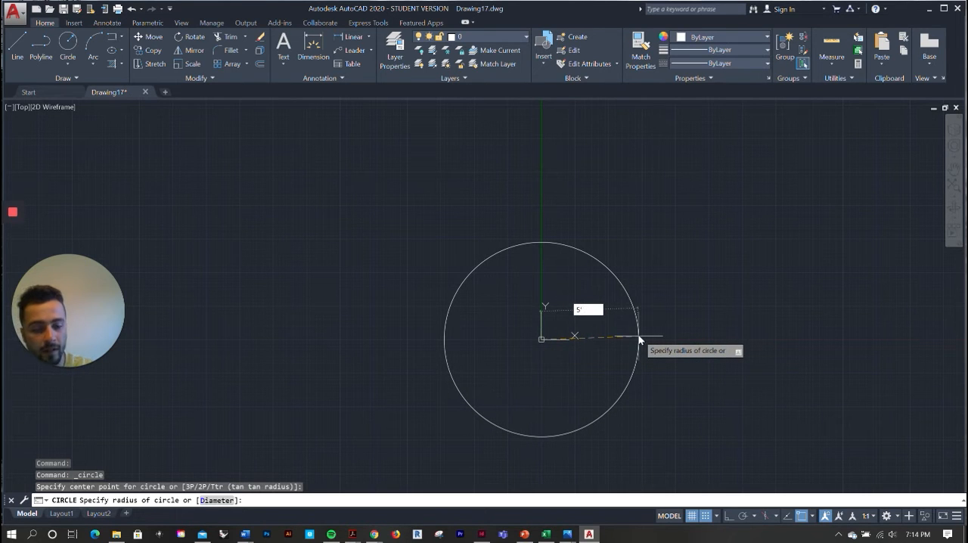
key(Return)
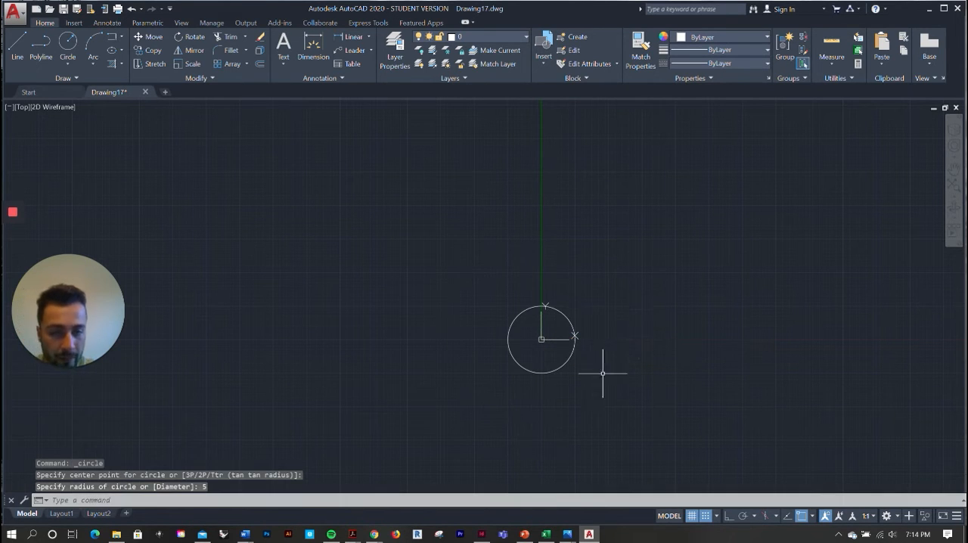
Draw a vertical line to the right of the circle, from 9.5, 14.5 straight down past the circle's lower edge
scroll(603, 373, up, 4)
scroll(566, 356, up, 2)
scroll(434, 324, down, 2)
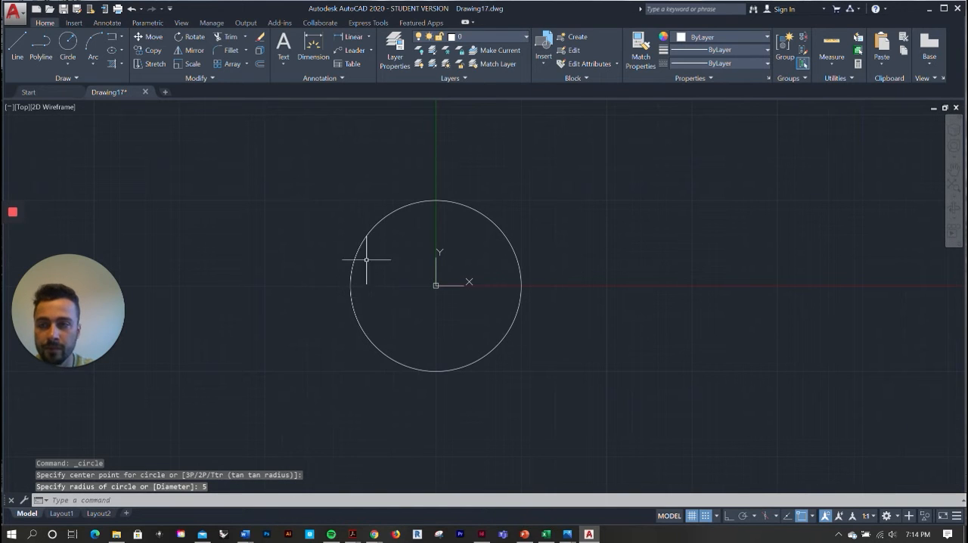
click(17, 42)
scroll(454, 254, down, 2)
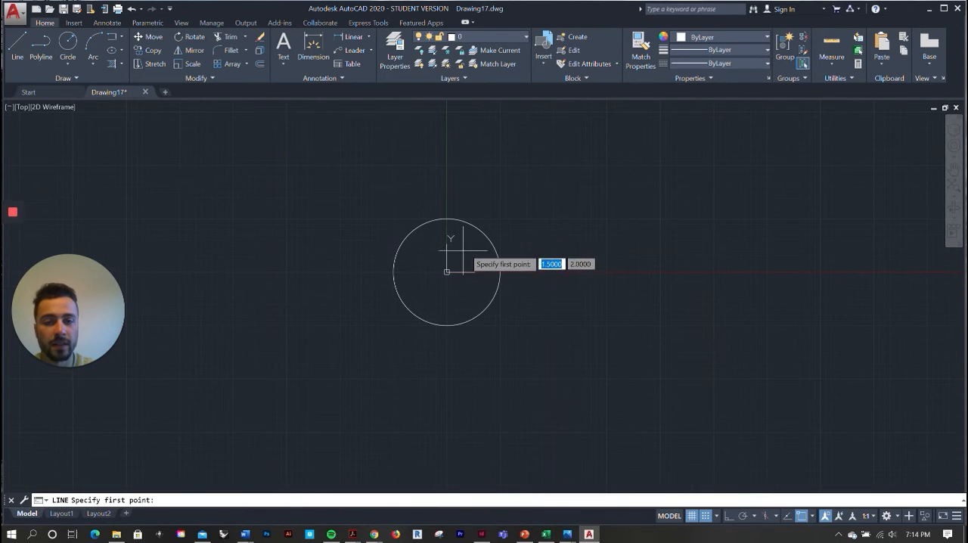
click(548, 117)
click(548, 423)
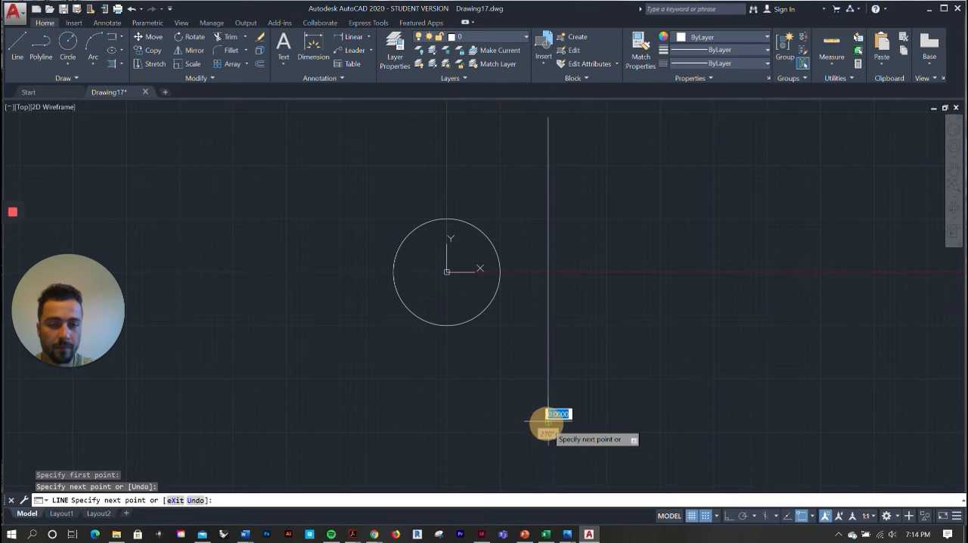
key(Escape)
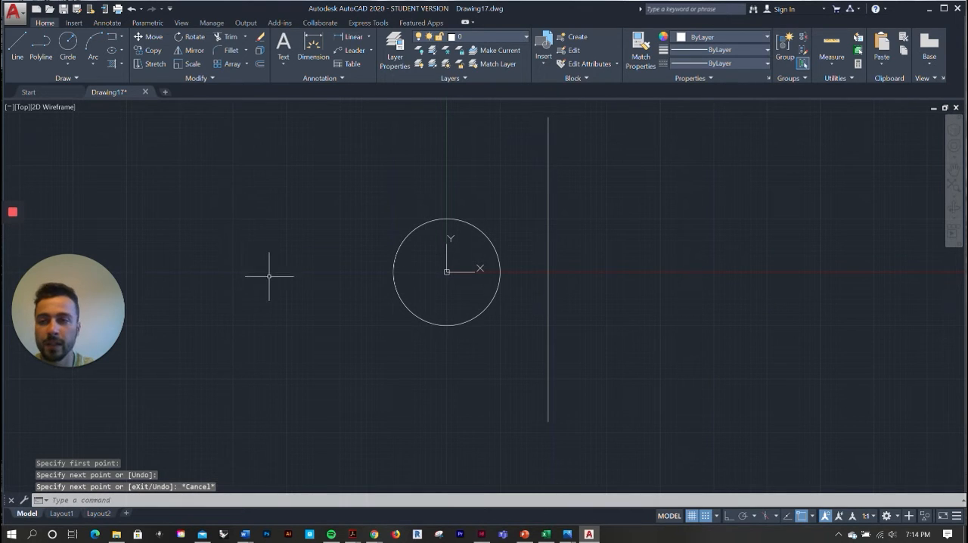
Try to mirror the circle across the vertical line, using the line's upper and lower ends as the mirror axis
scroll(269, 276, down, 2)
scroll(389, 189, up, 2)
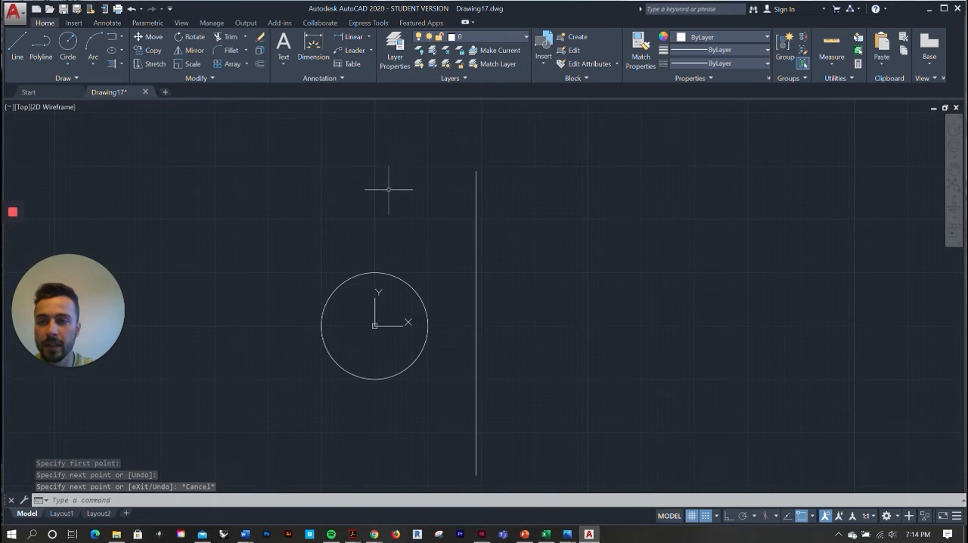
click(189, 50)
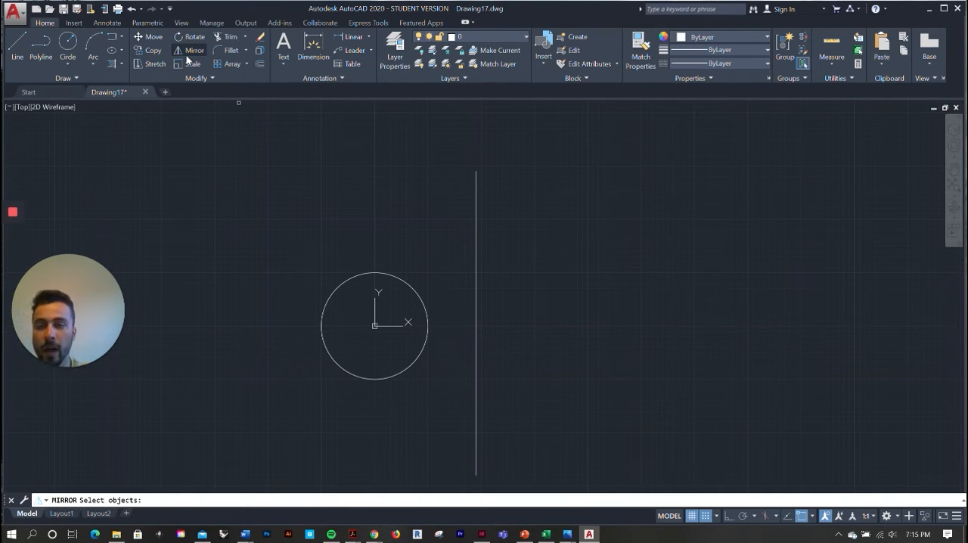
click(356, 275)
key(Return)
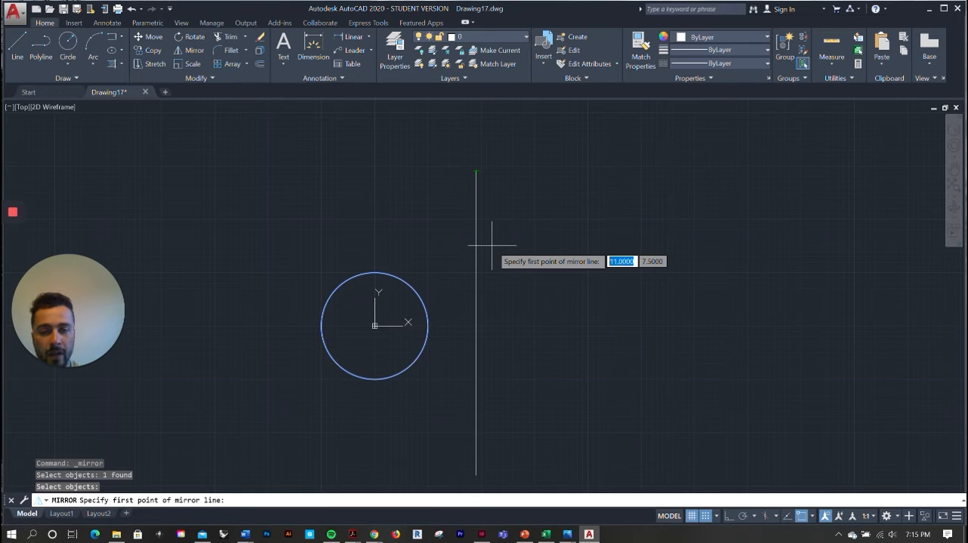
click(476, 171)
scroll(476, 172, down, 3)
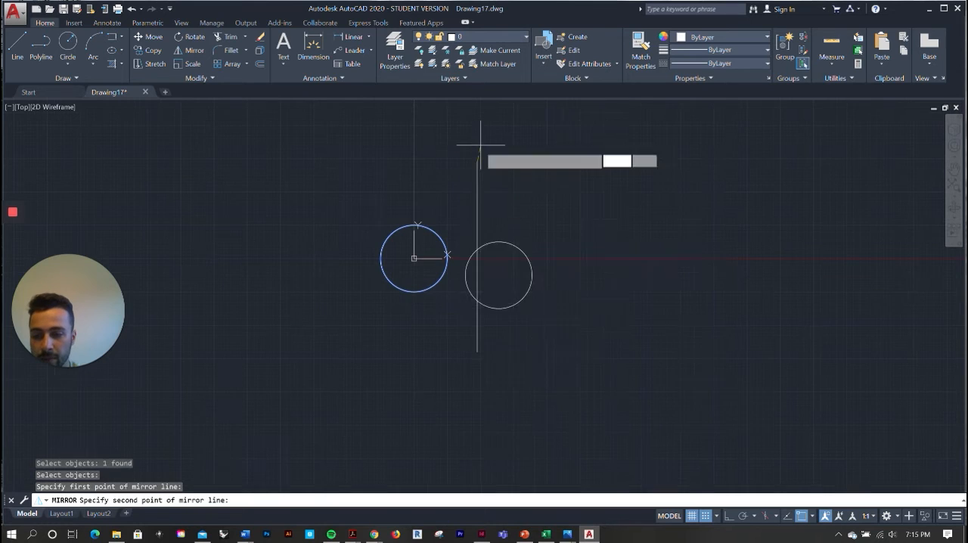
click(475, 349)
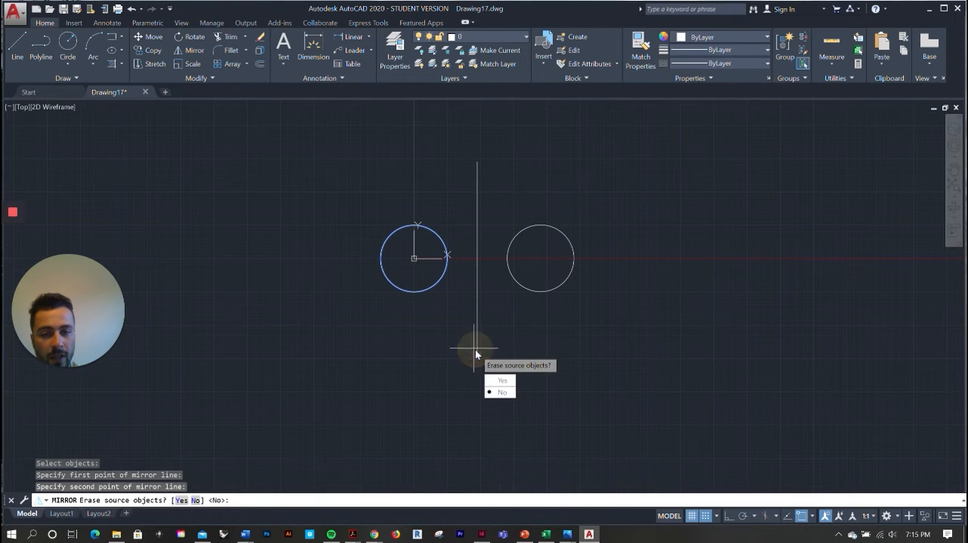
key(Escape)
key(Escape)
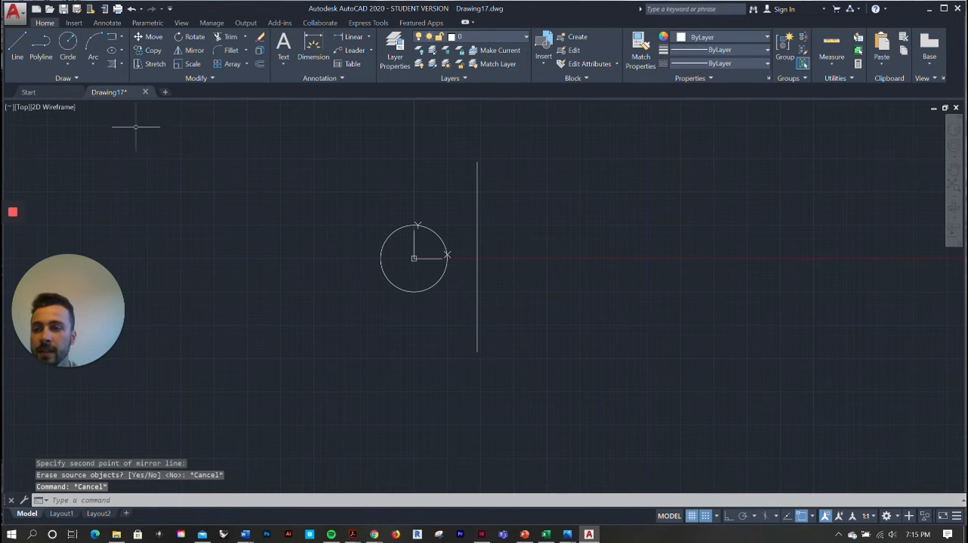
Mirror the circle across the vertical line, using the line's upper and lower ends as the axis, and erase the source circle
text(mi)
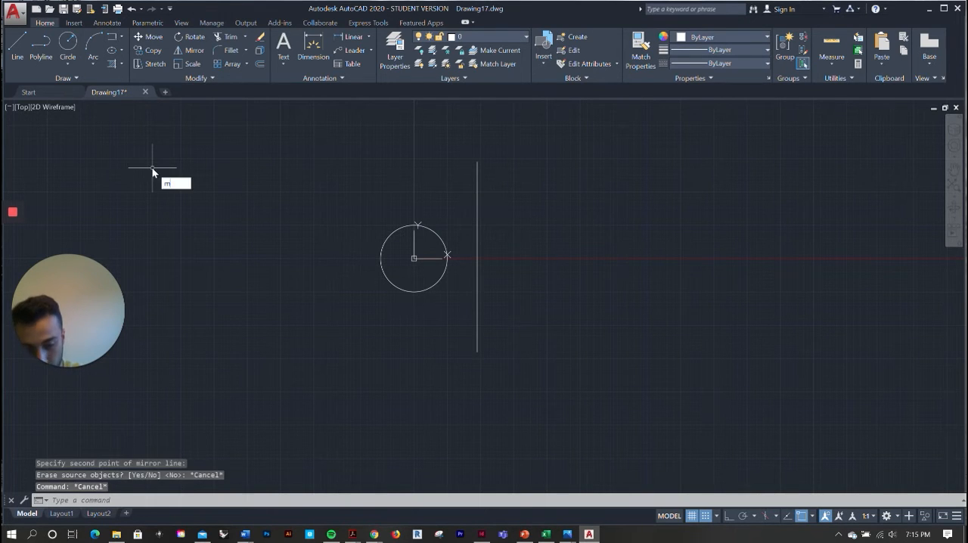
key(Return)
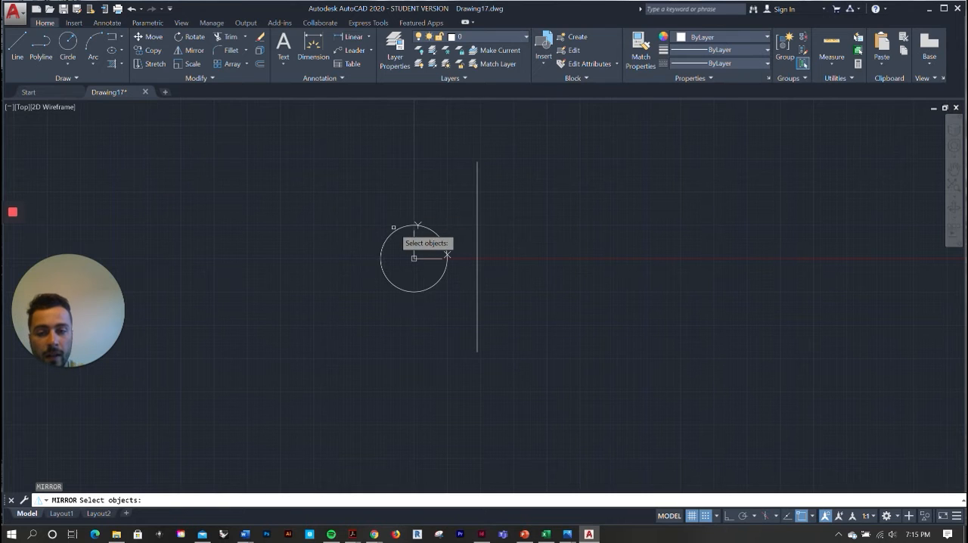
click(395, 229)
key(Return)
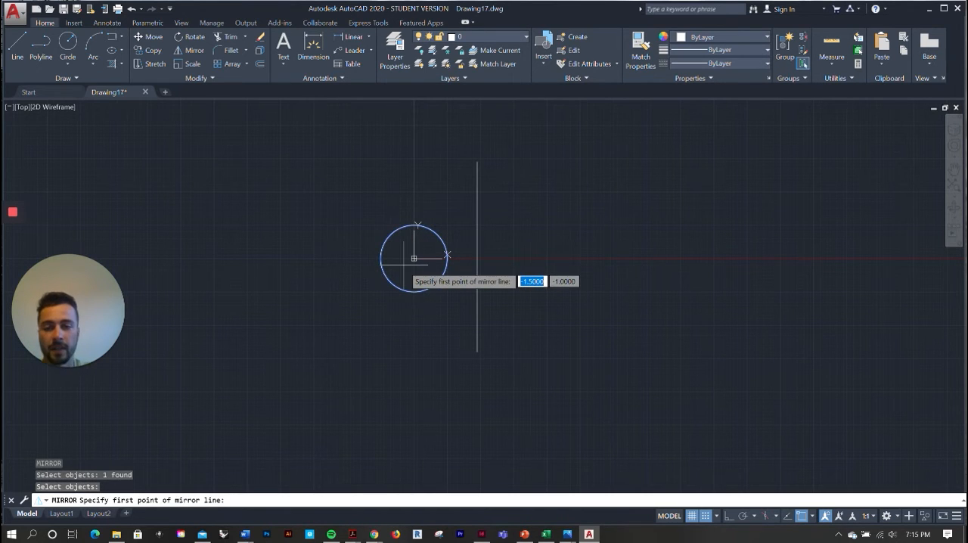
click(478, 160)
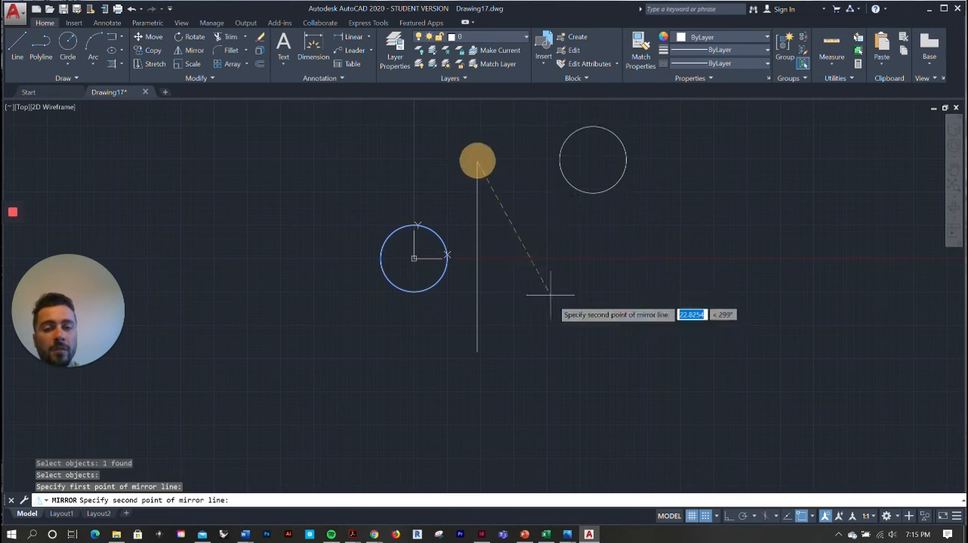
click(477, 351)
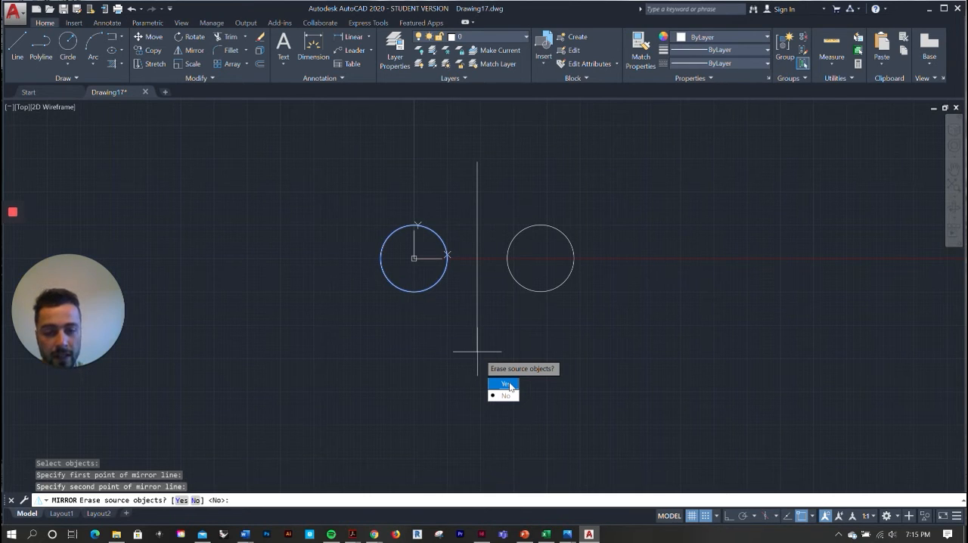
click(511, 384)
scroll(457, 257, up, 4)
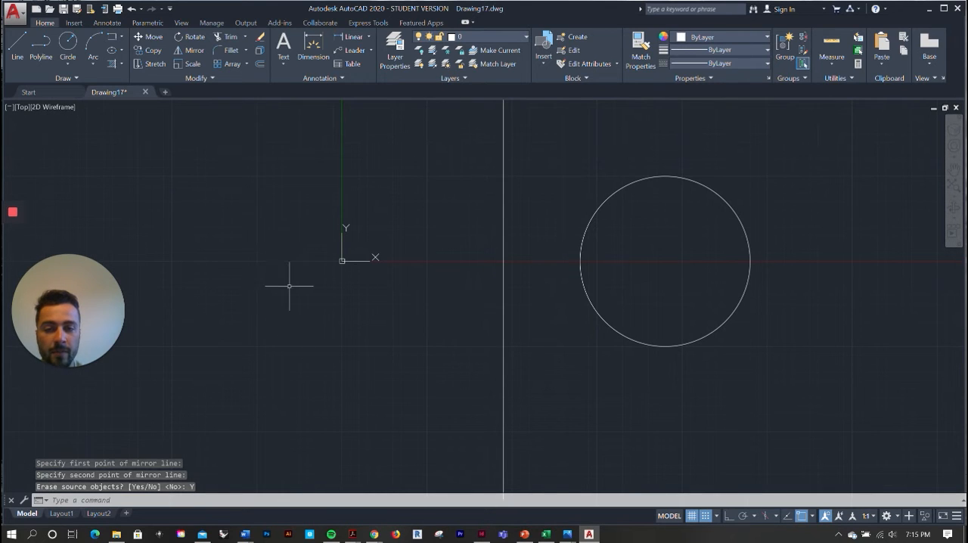
Delete the mirrored circle, keeping the vertical line
scroll(291, 284, down, 2)
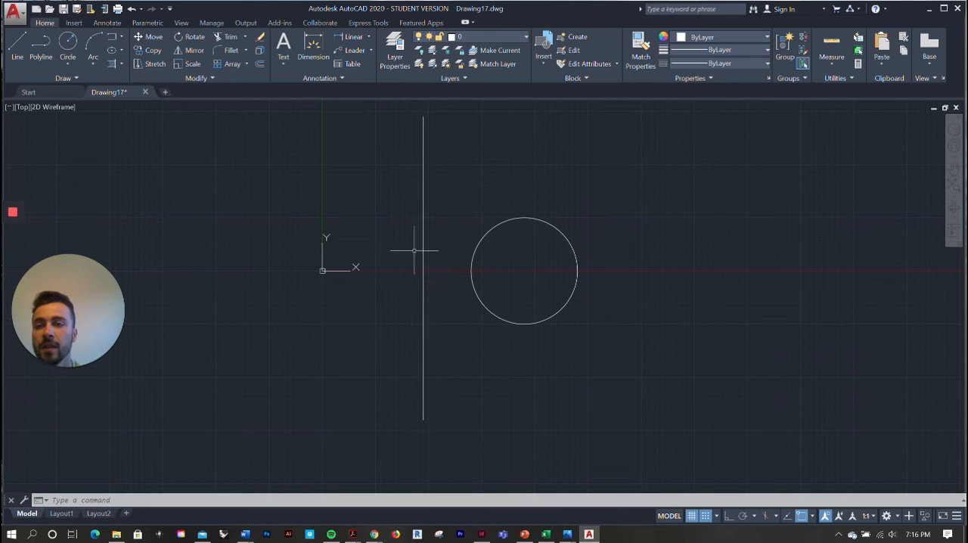
scroll(406, 258, down, 2)
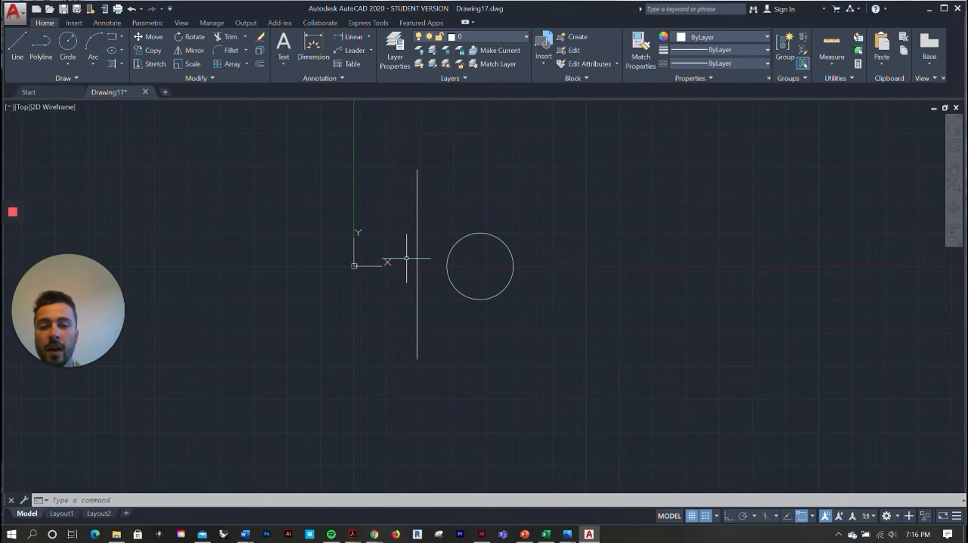
click(492, 234)
key(Delete)
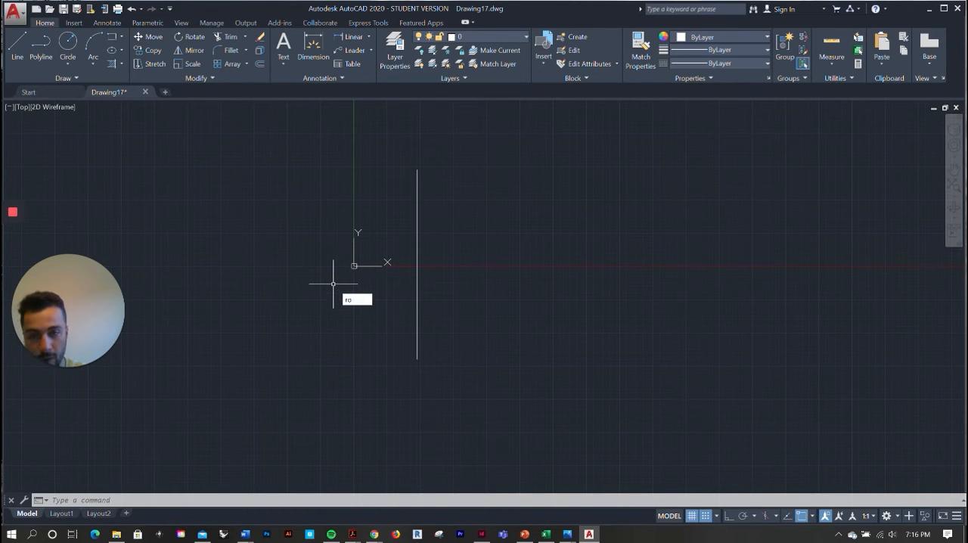
Rotate the vertical line by 17 degrees about its lower endpoint
key(Return)
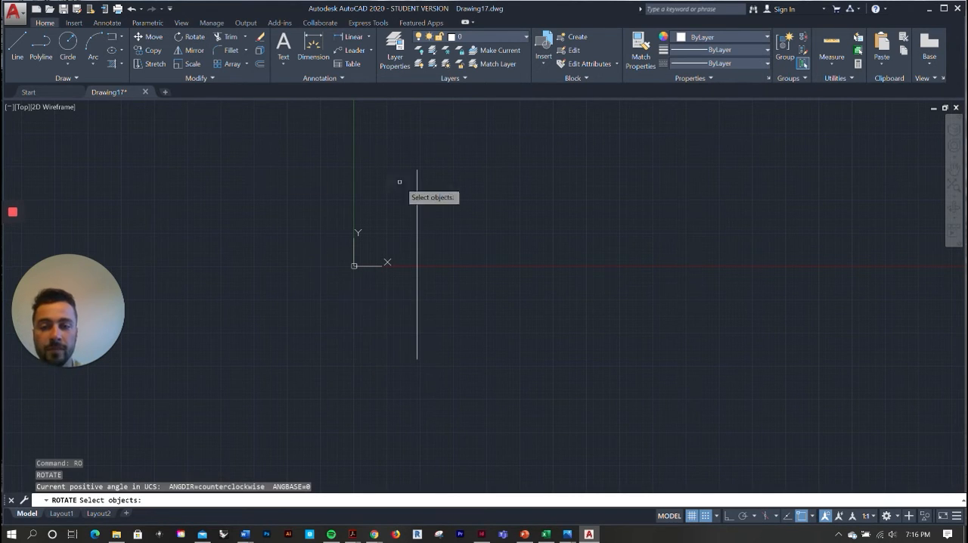
click(416, 201)
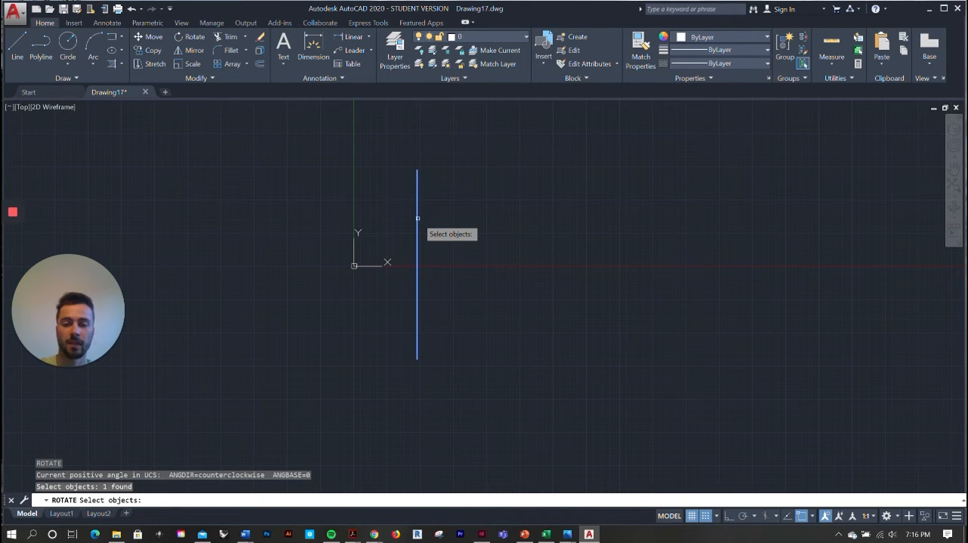
key(Return)
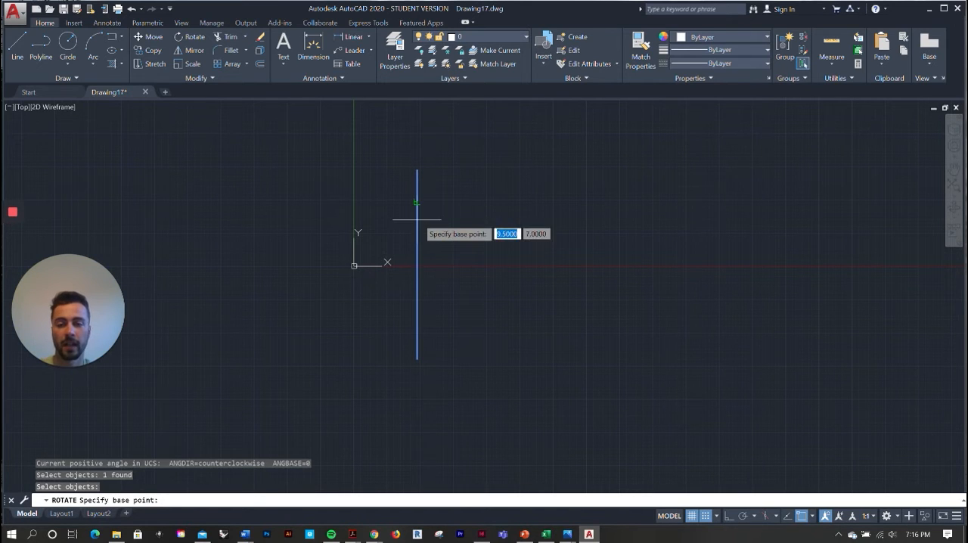
click(417, 358)
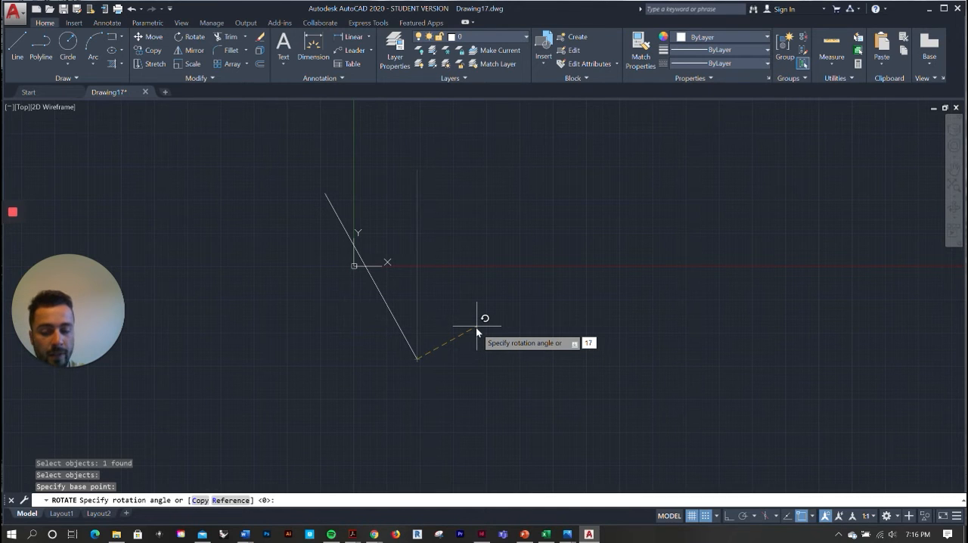
key(Return)
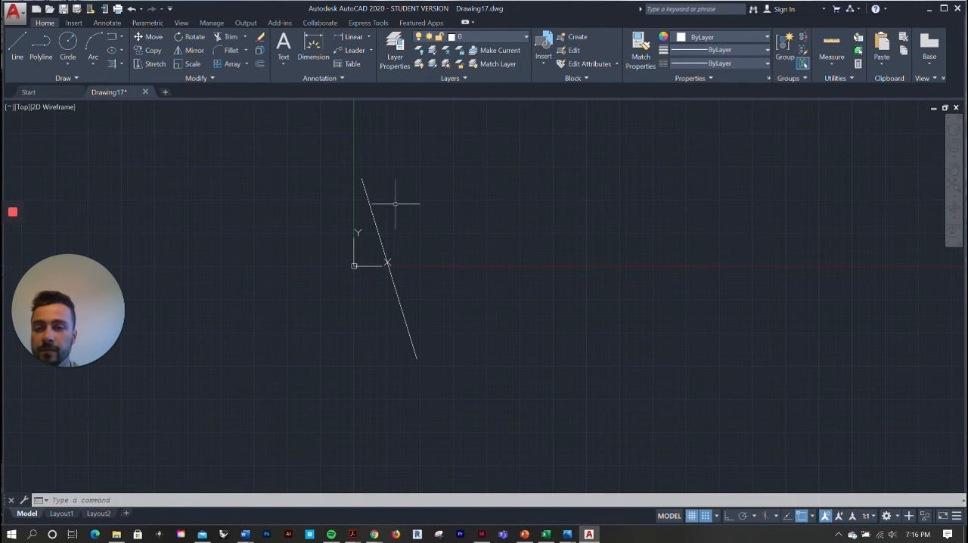
Draw a diagonal line rising to the right so that it crosses the rotated line just below its upper end
click(17, 46)
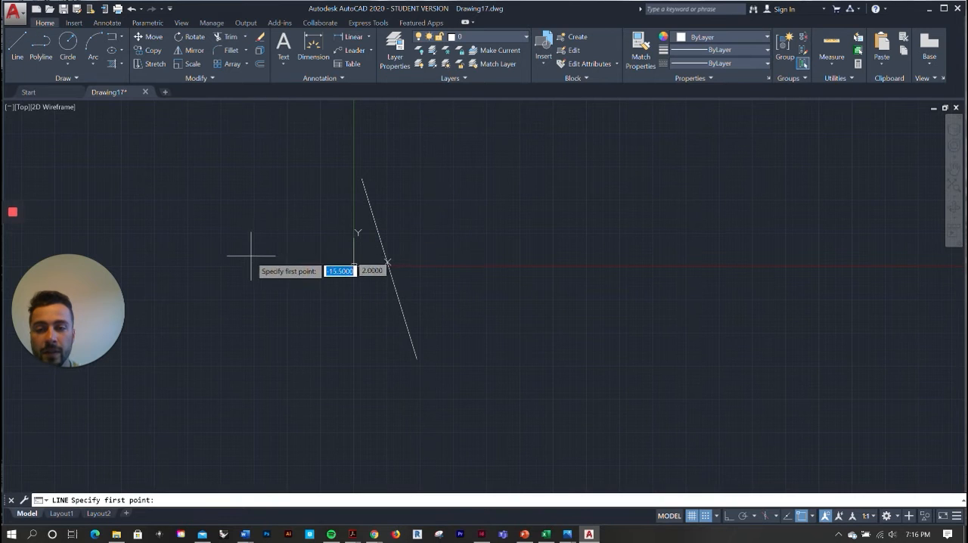
click(257, 288)
click(457, 111)
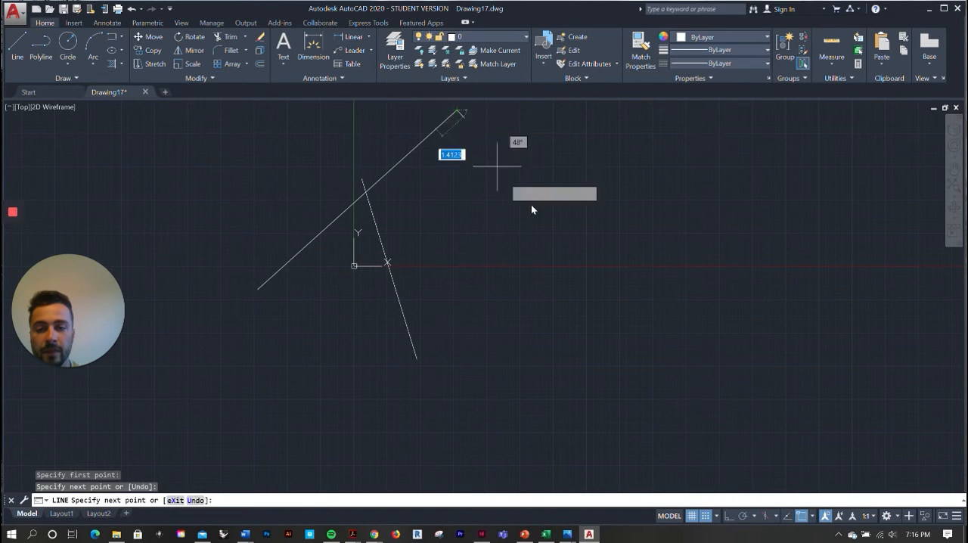
key(Escape)
Examine the crossing of the two lines and the rotated line's upper end up close
scroll(594, 368, down, 2)
scroll(476, 259, up, 2)
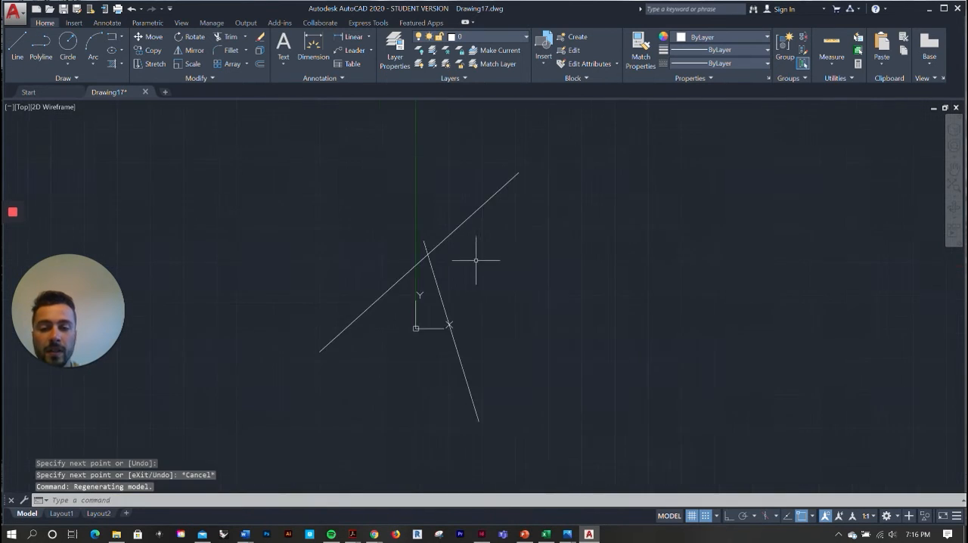
scroll(424, 261, up, 3)
scroll(394, 212, down, 3)
scroll(381, 222, up, 2)
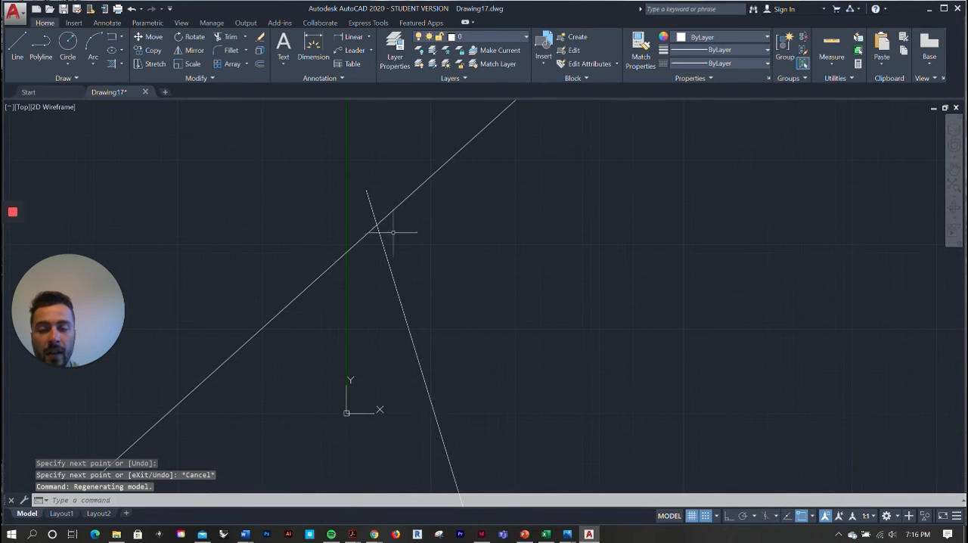
scroll(359, 227, down, 2)
scroll(357, 223, up, 6)
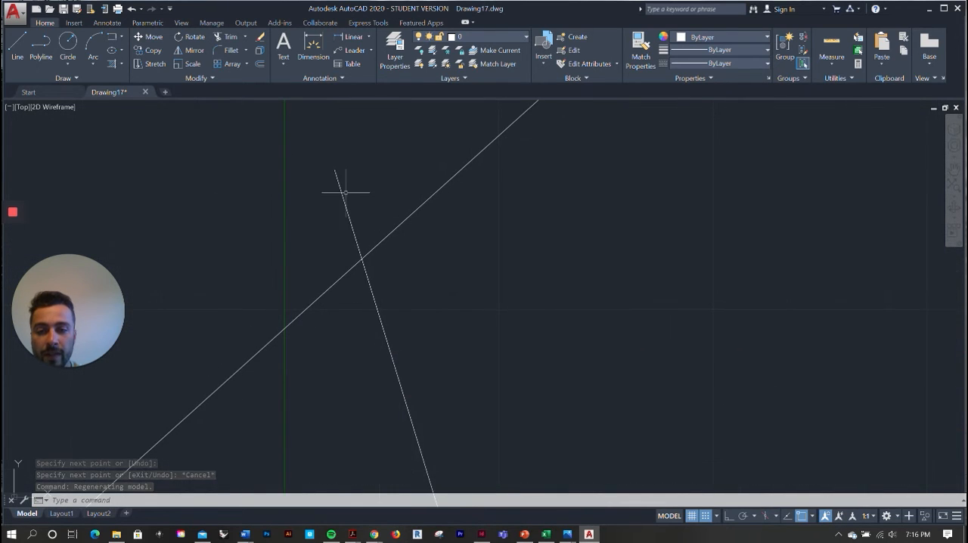
scroll(362, 257, down, 6)
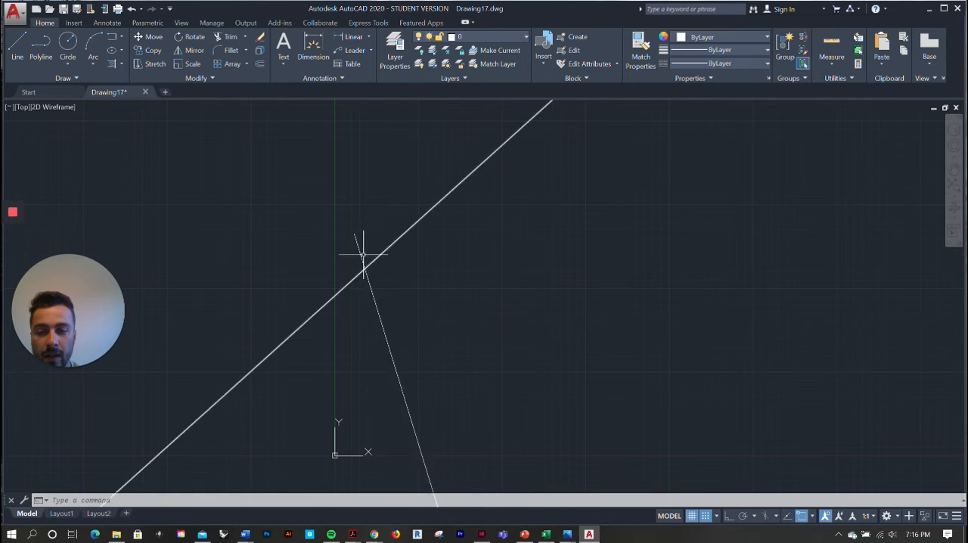
Trim the rotated line's short end above the diagonal line, using both lines as cutting edges
click(225, 37)
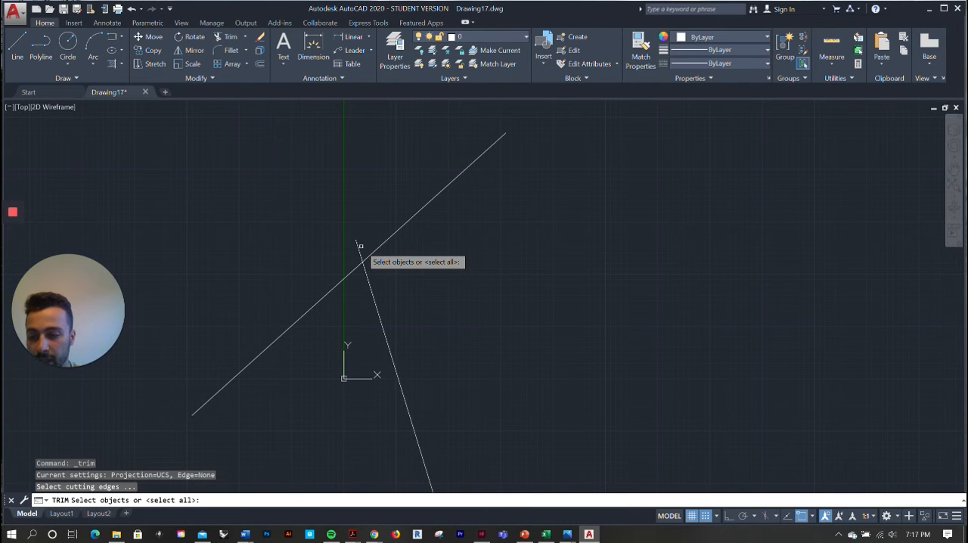
scroll(360, 246, down, 2)
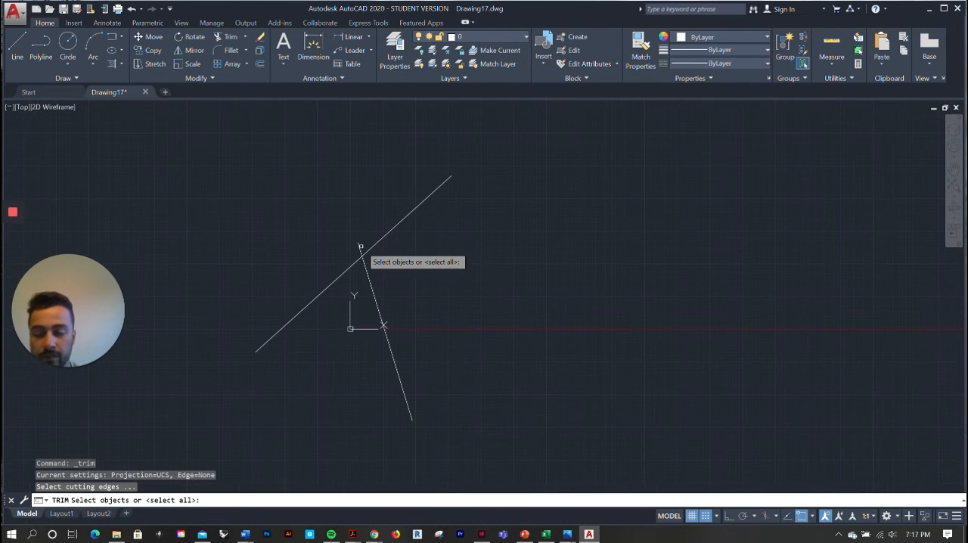
click(513, 433)
click(245, 139)
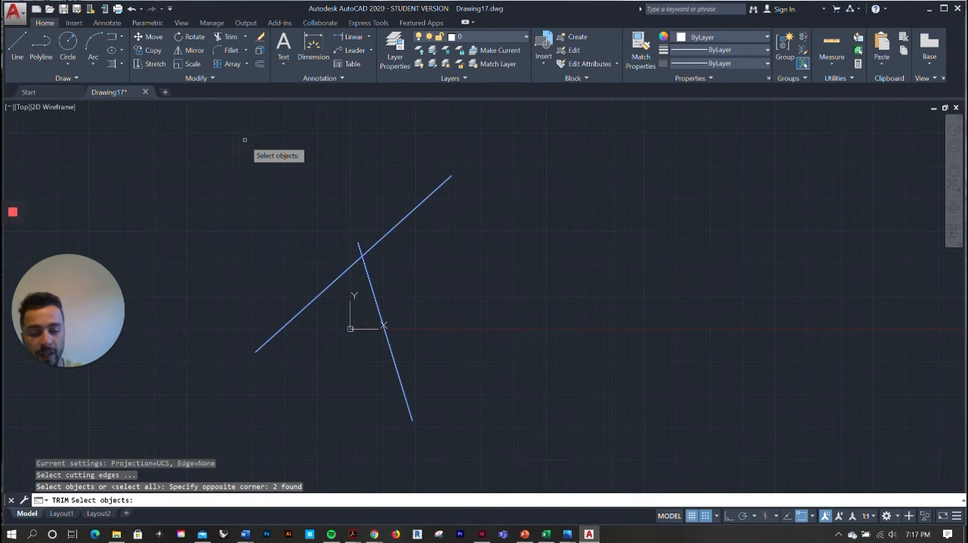
key(Return)
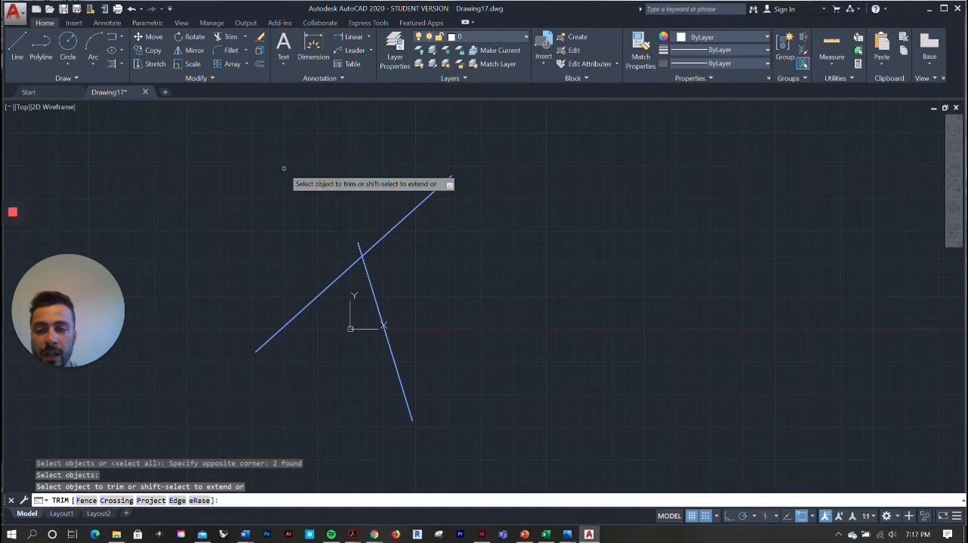
scroll(380, 255, up, 4)
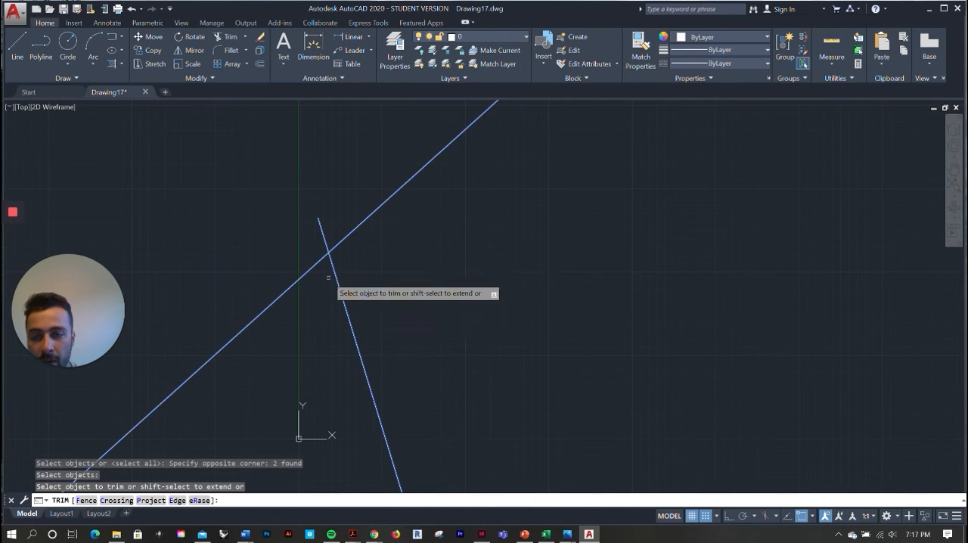
scroll(321, 283, up, 2)
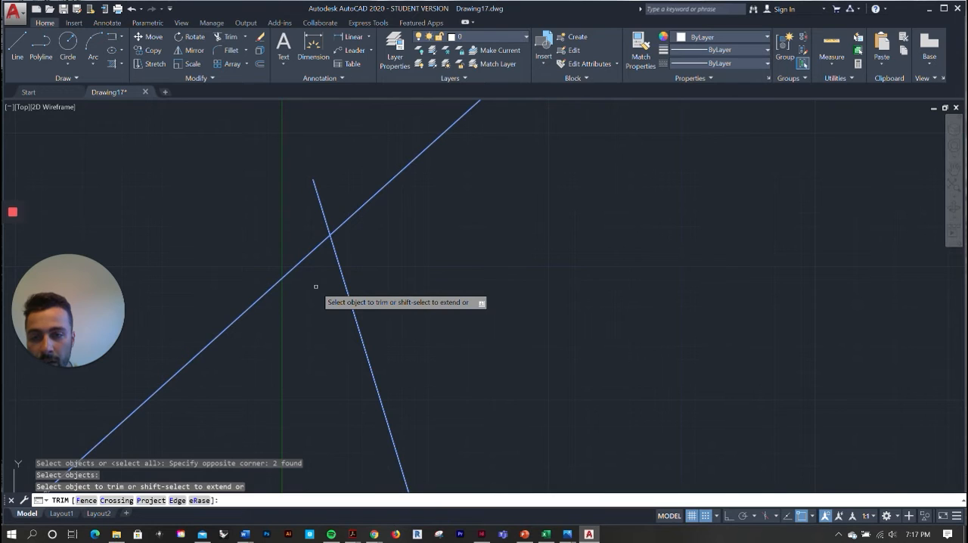
click(322, 212)
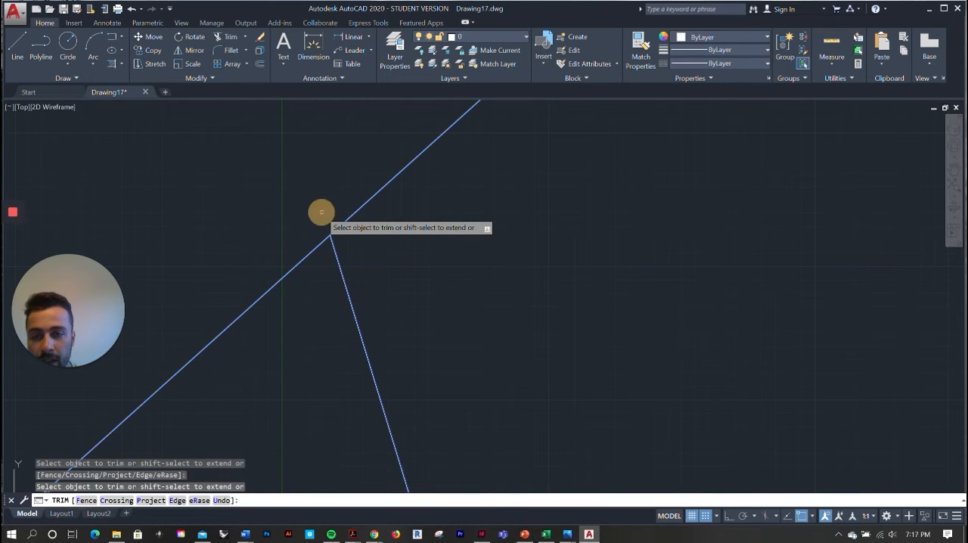
scroll(334, 198, down, 2)
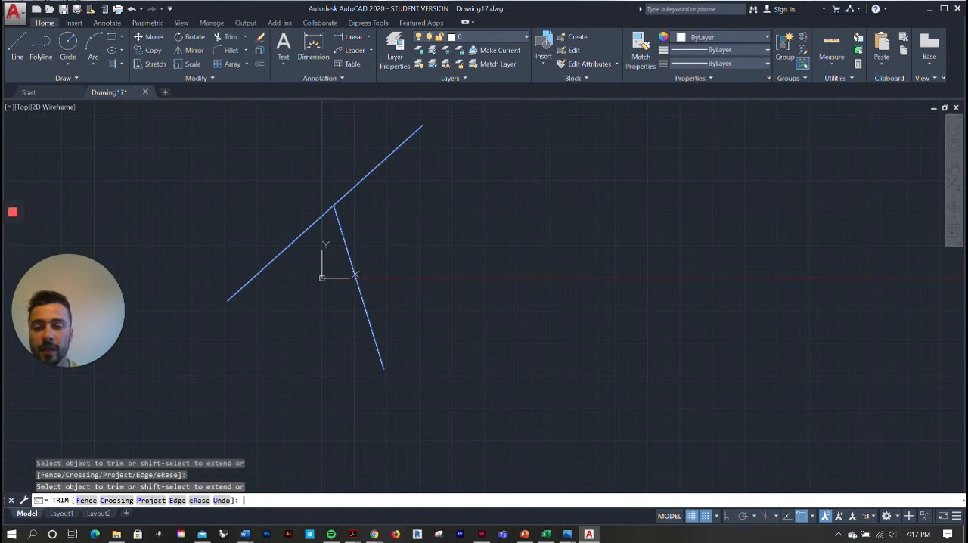
key(Return)
Check the trimmed corner, and delete both lines together with a crossing selection
scroll(364, 234, down, 2)
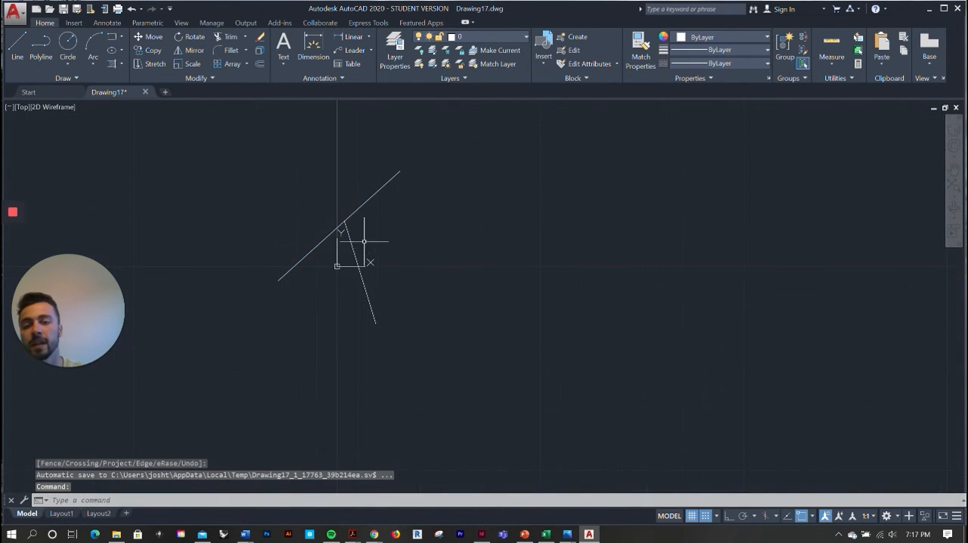
scroll(321, 221, up, 5)
scroll(393, 179, up, 3)
middle_drag(429, 191, 400, 207)
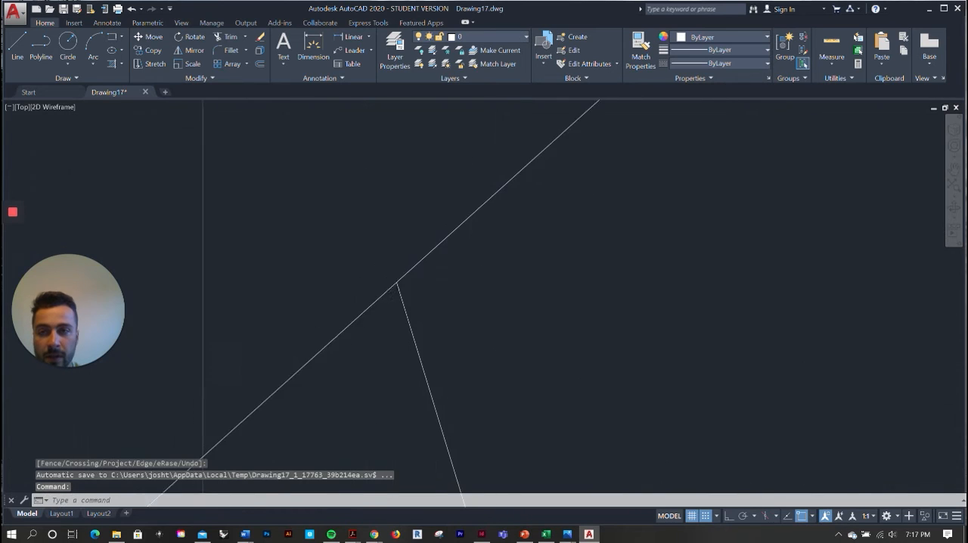
scroll(368, 233, down, 4)
scroll(371, 213, down, 3)
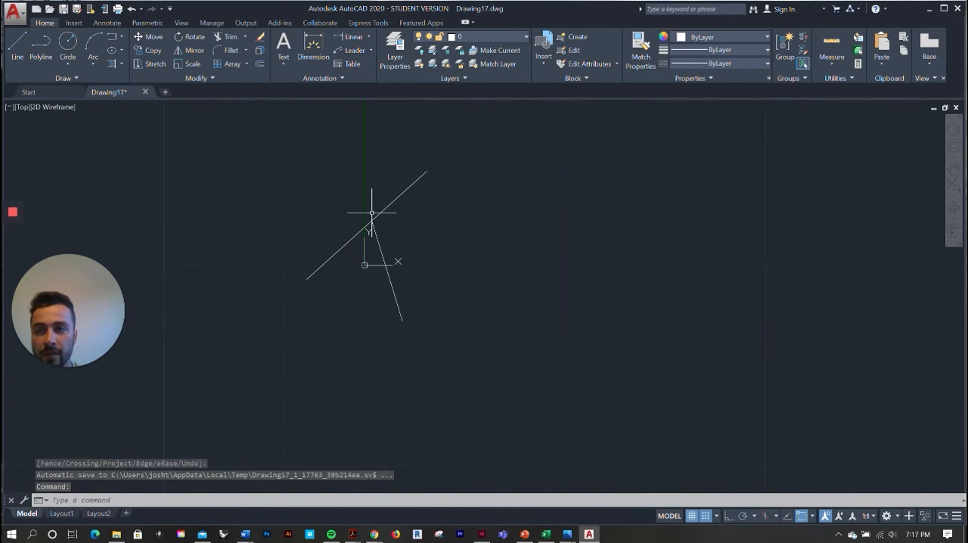
click(475, 336)
click(261, 139)
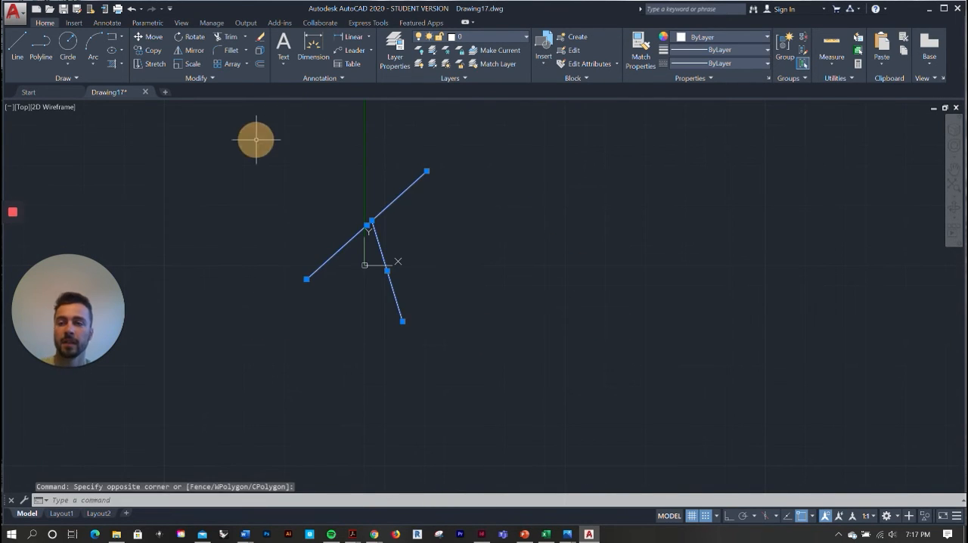
key(Delete)
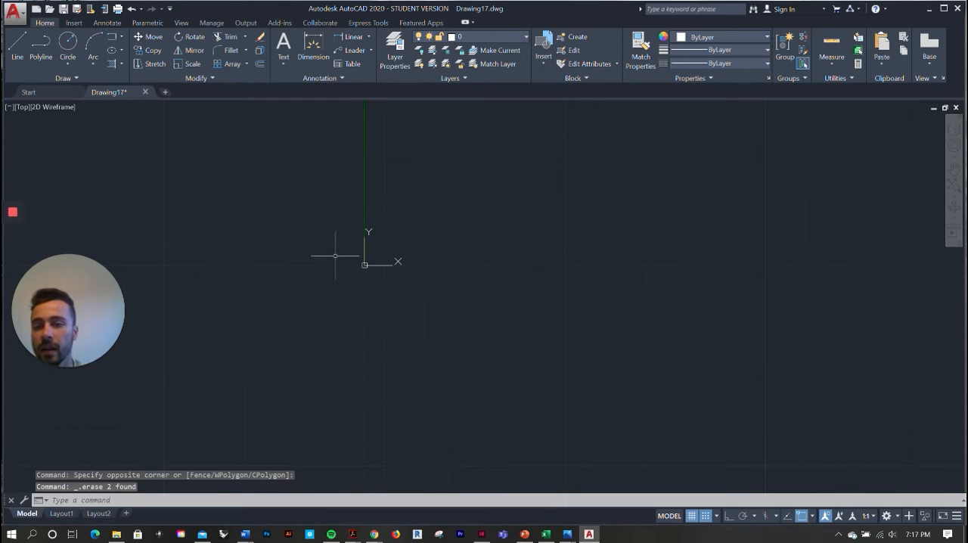
Draw a Start, Center, End arc from the origin, with its center about 24.5 to the right and its end at 90 degrees
click(93, 44)
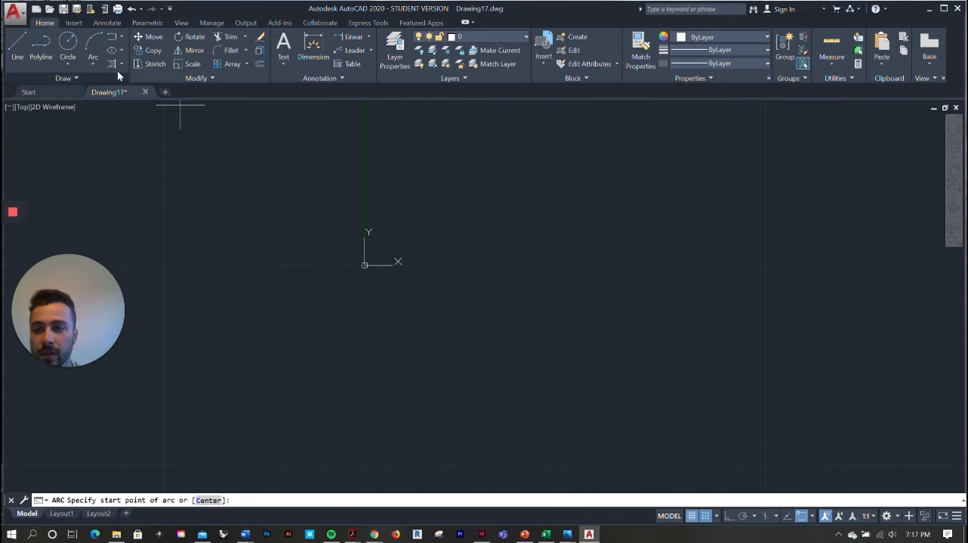
click(91, 59)
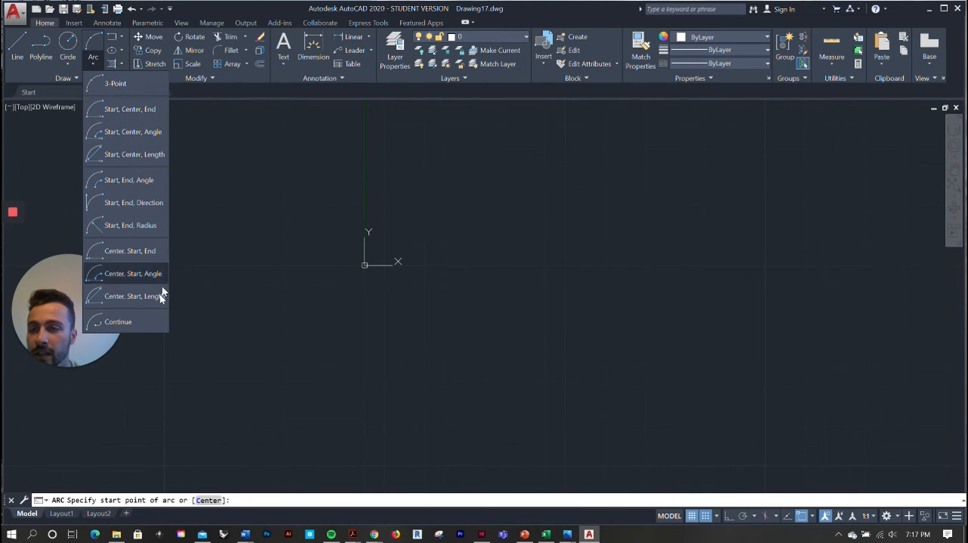
click(140, 111)
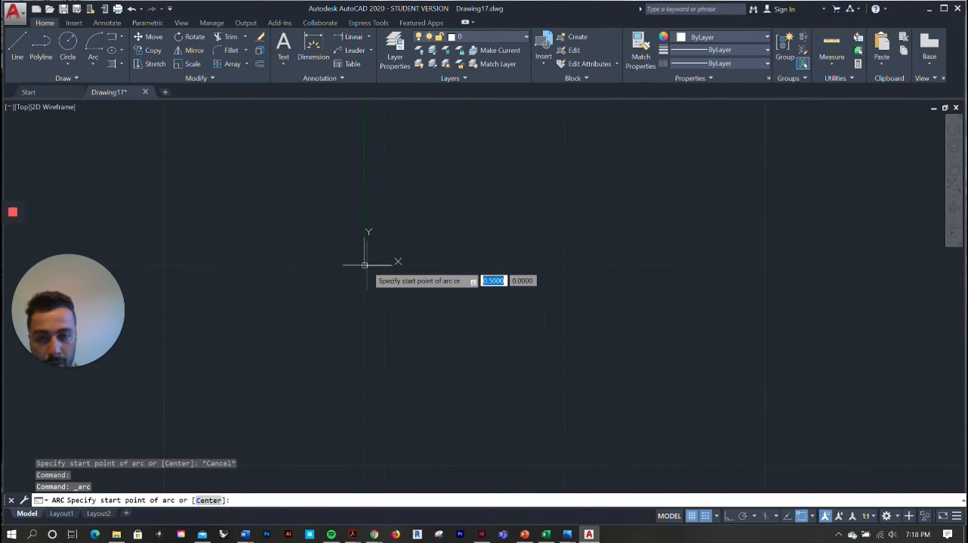
click(365, 265)
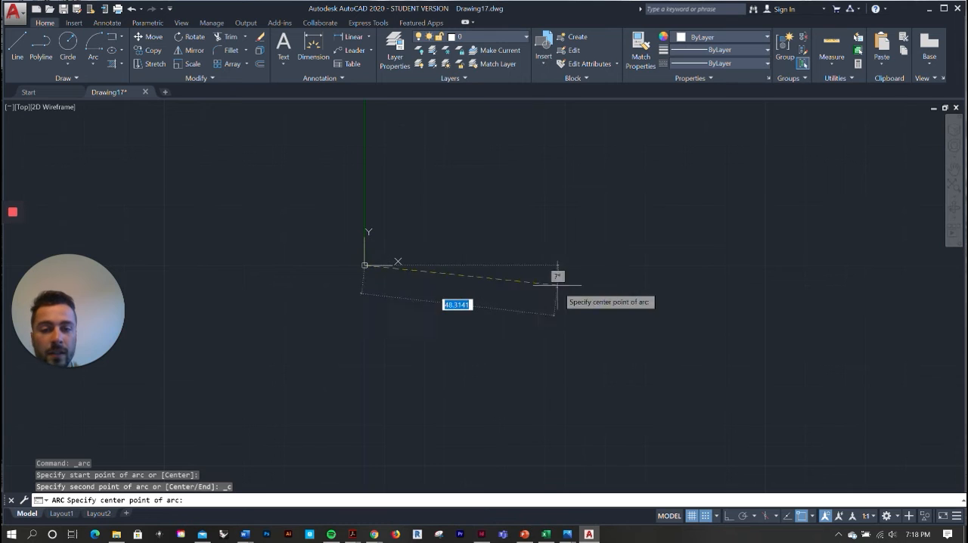
click(463, 265)
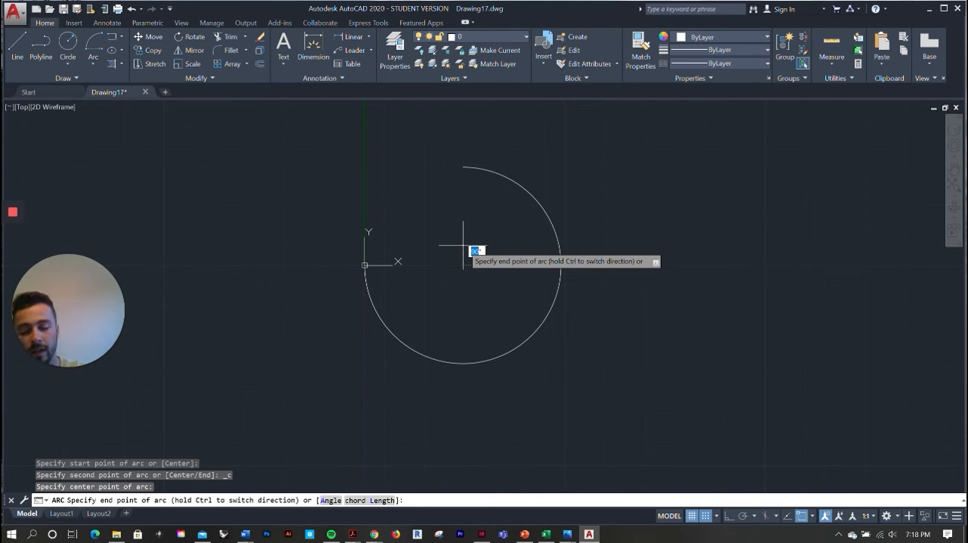
key(Return)
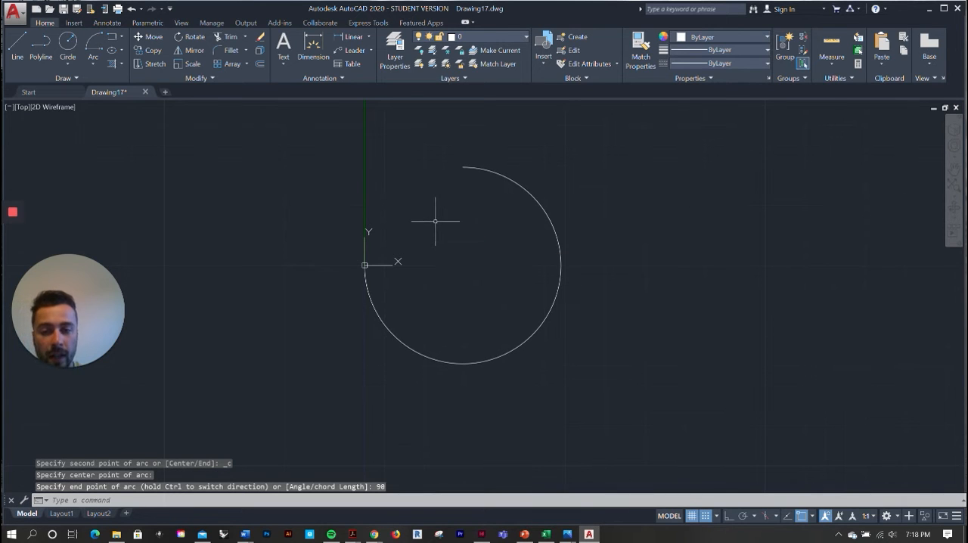
Draw two connected lines from the arc's start point to its center and up to the arc's upper endpoint
scroll(435, 220, up, 2)
click(16, 45)
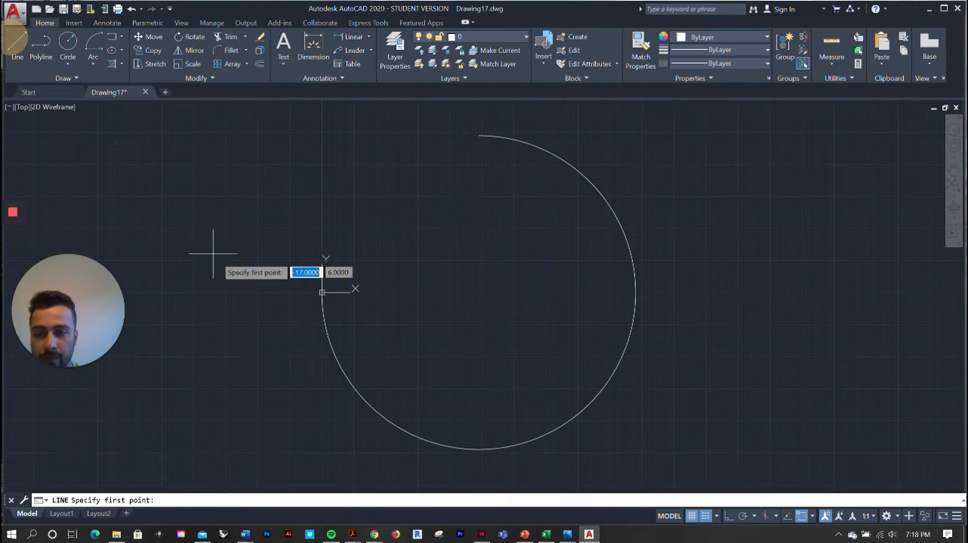
key(Escape)
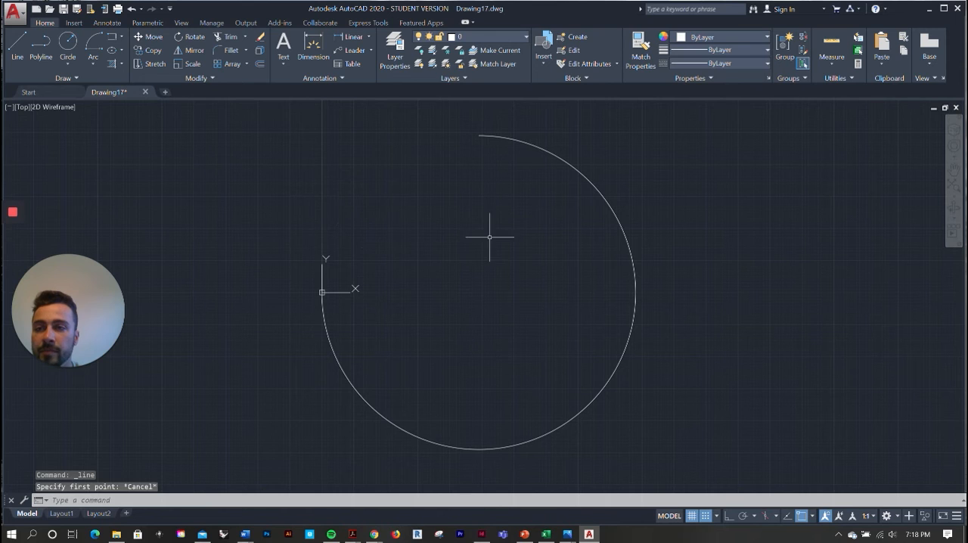
scroll(287, 161, down, 2)
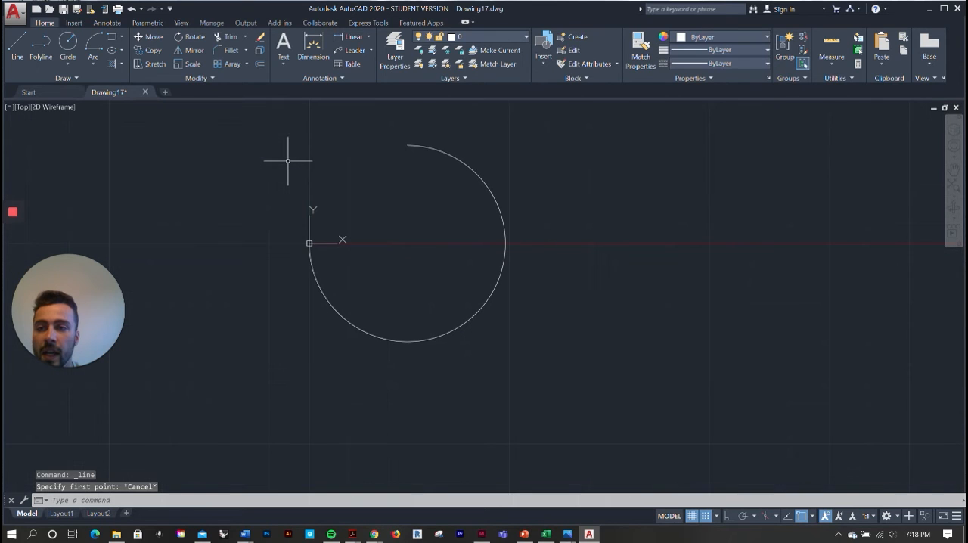
click(16, 45)
click(310, 243)
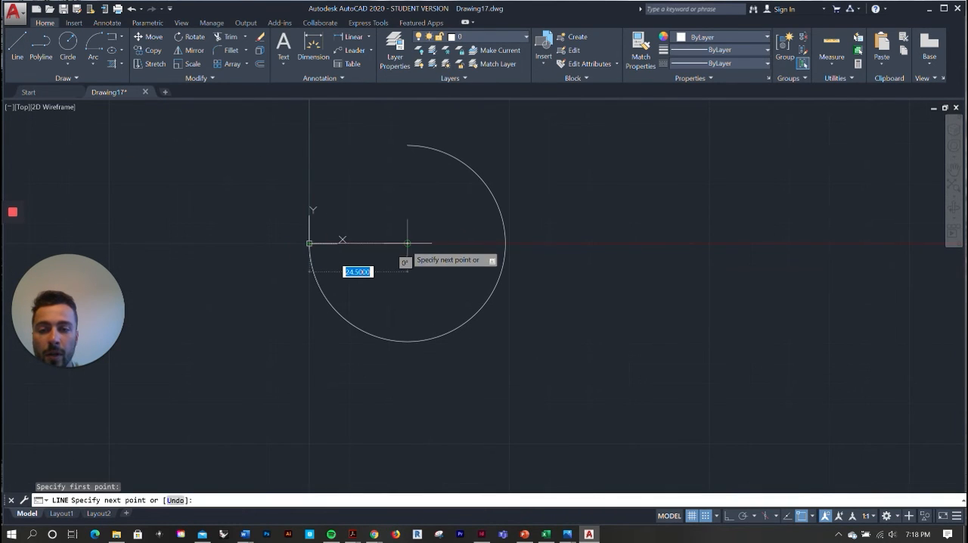
click(406, 243)
click(407, 145)
key(Escape)
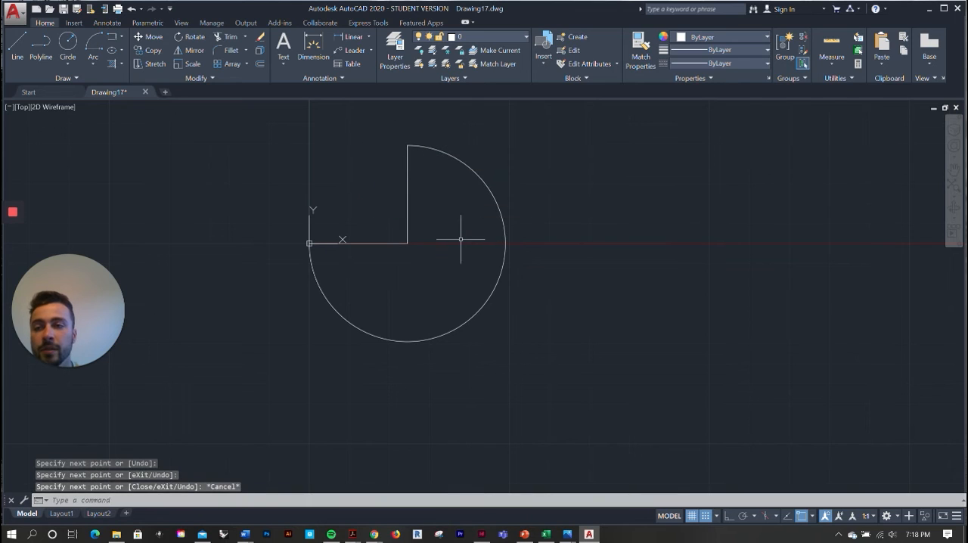
Scale the arc and both lines to about twice their size, using the endpoint at the origin as base point
scroll(468, 245, down, 2)
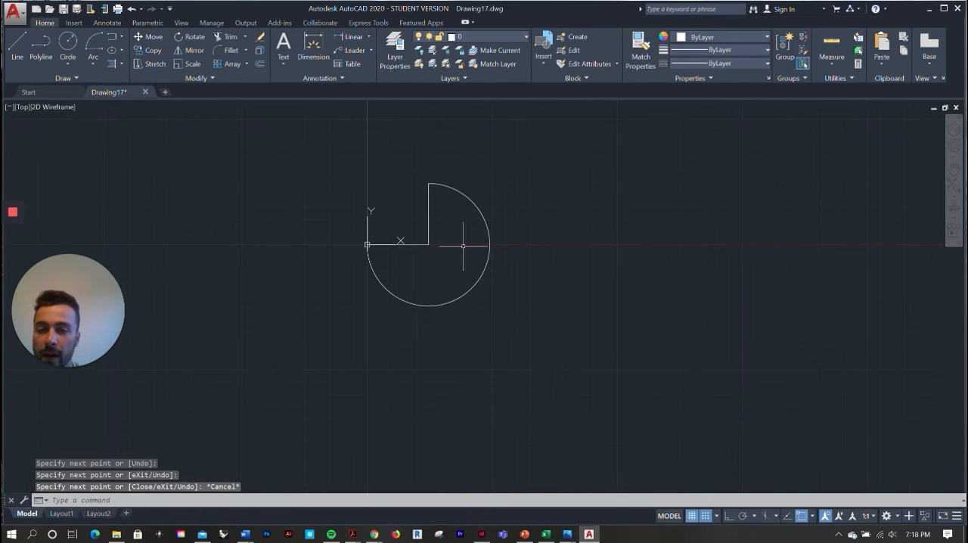
click(522, 329)
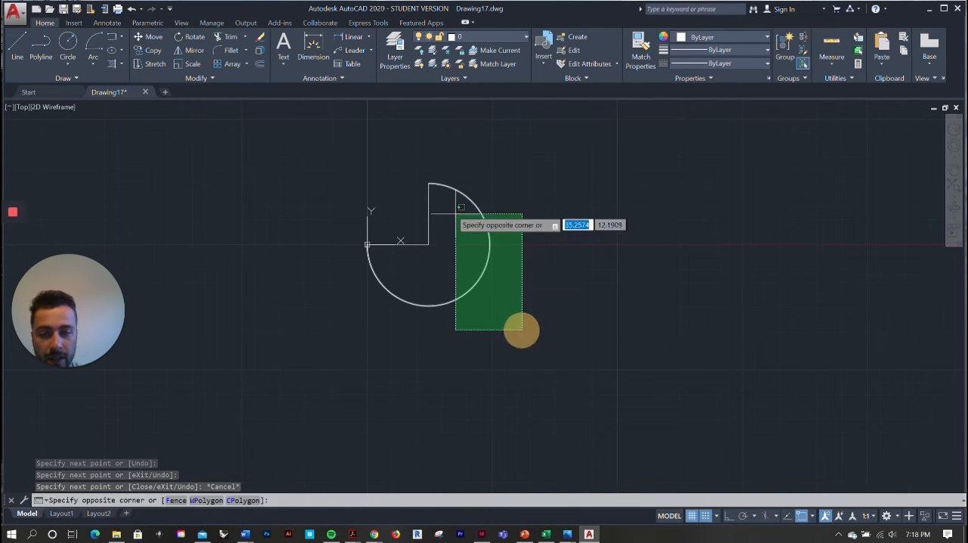
click(319, 139)
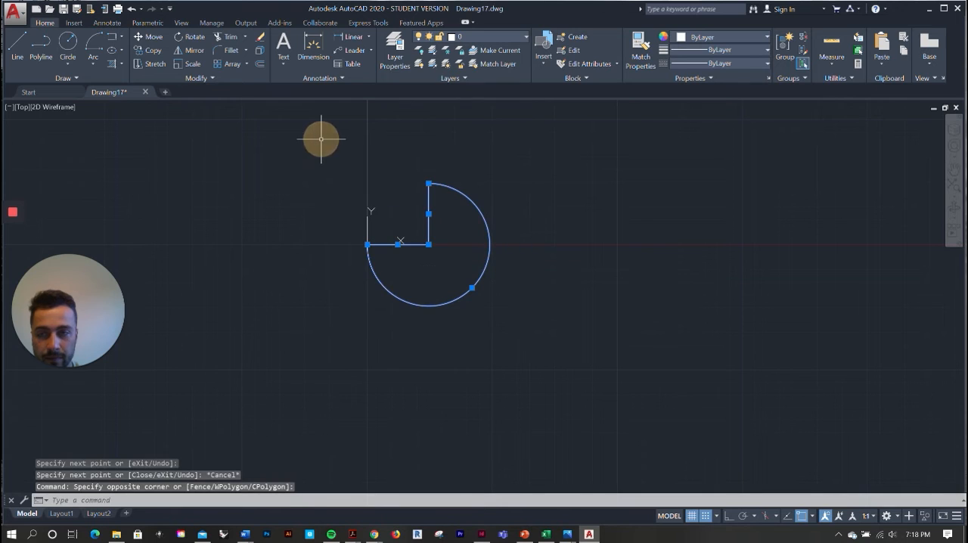
click(187, 65)
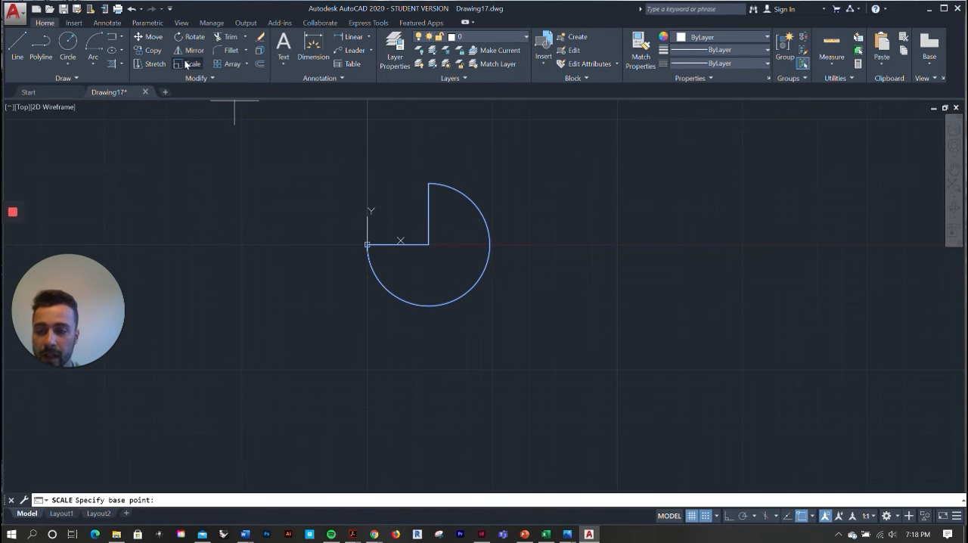
click(367, 244)
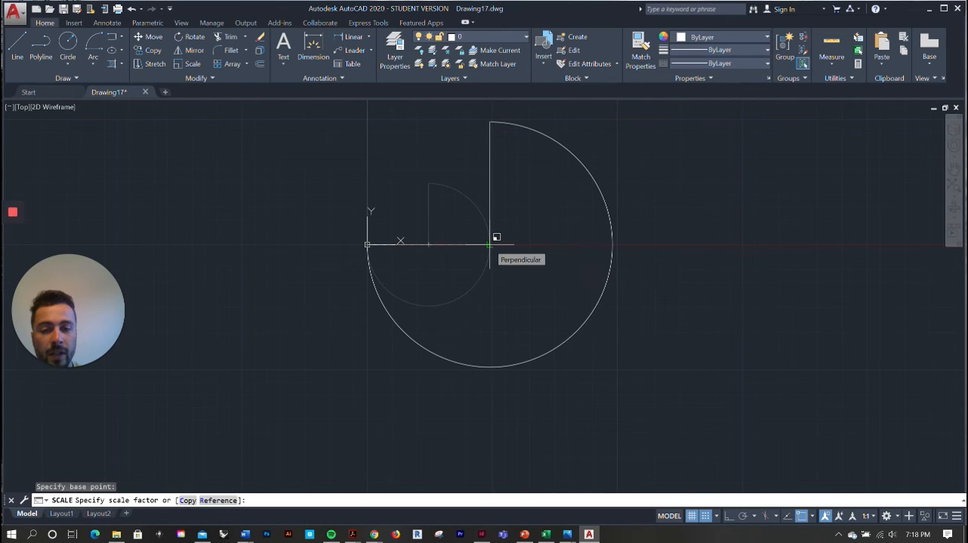
click(494, 239)
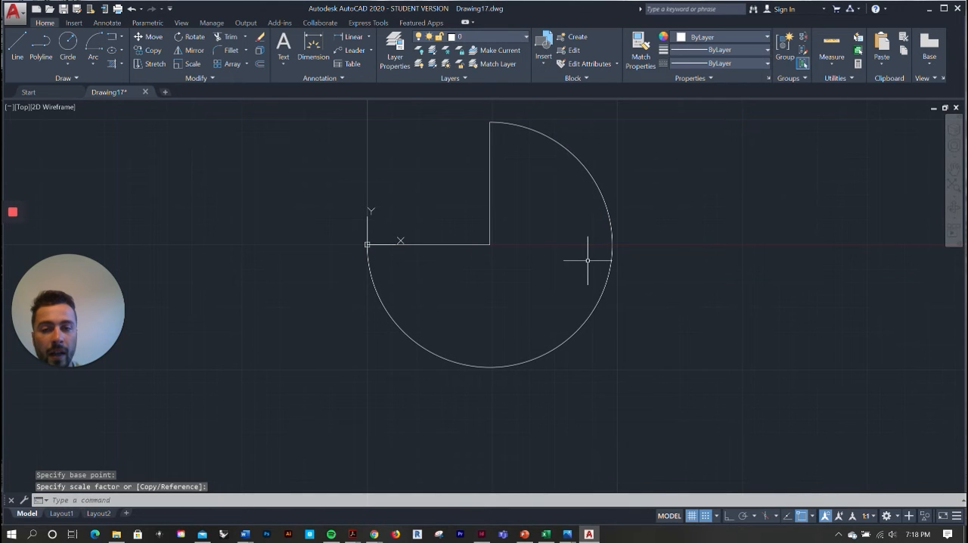
Examine the enlarged arc and its two lines at different magnifications
scroll(598, 235, down, 2)
scroll(598, 225, up, 4)
scroll(605, 154, down, 2)
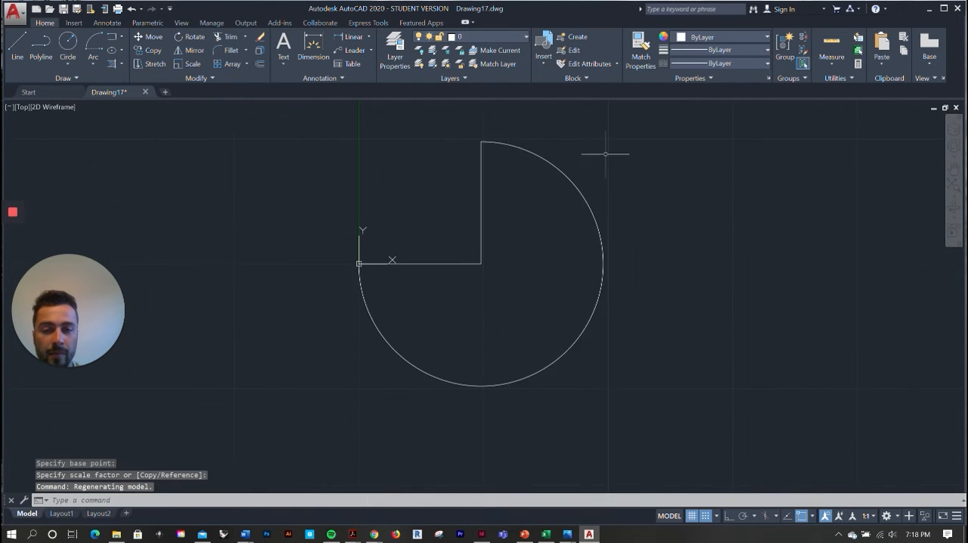
scroll(512, 196, up, 2)
scroll(514, 195, down, 2)
key(Escape)
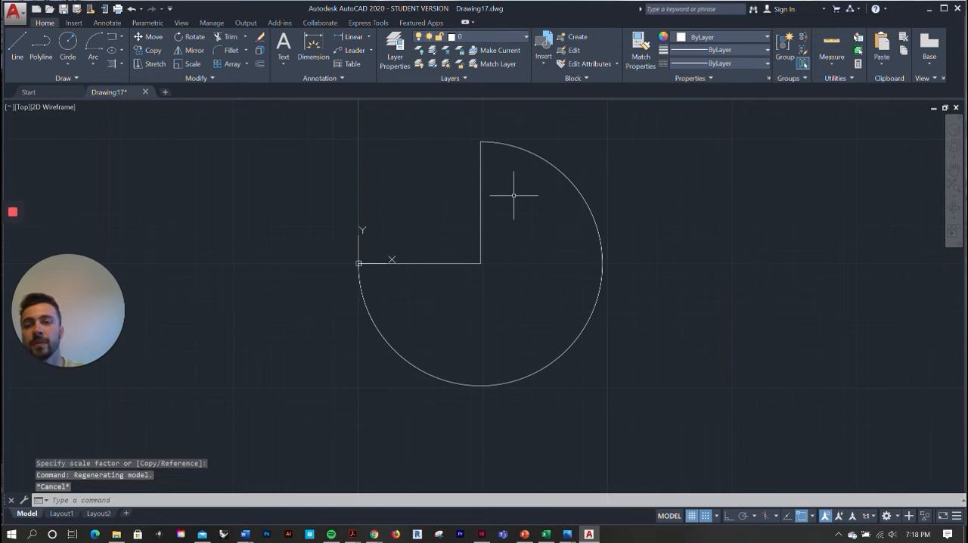
scroll(530, 312, down, 2)
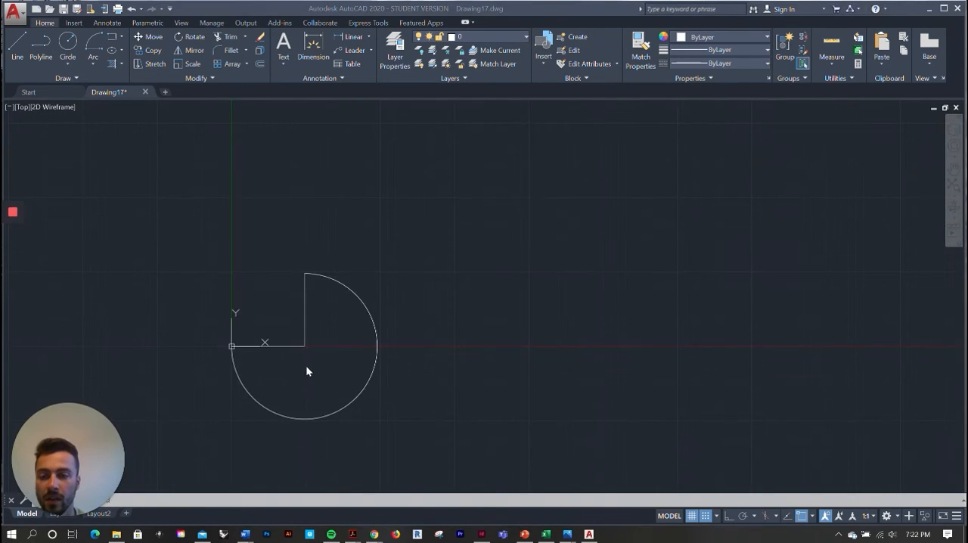
scroll(299, 366, up, 2)
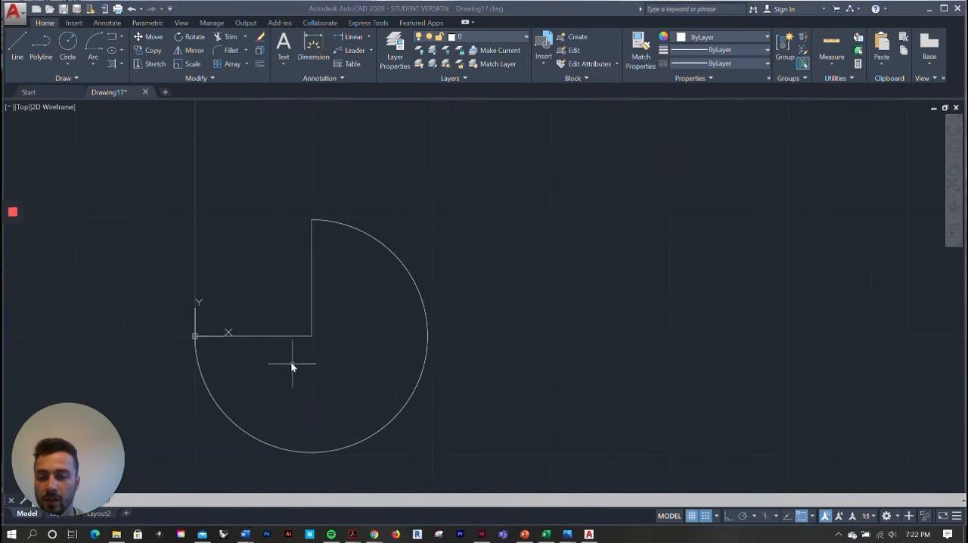
scroll(292, 365, up, 2)
scroll(498, 309, down, 4)
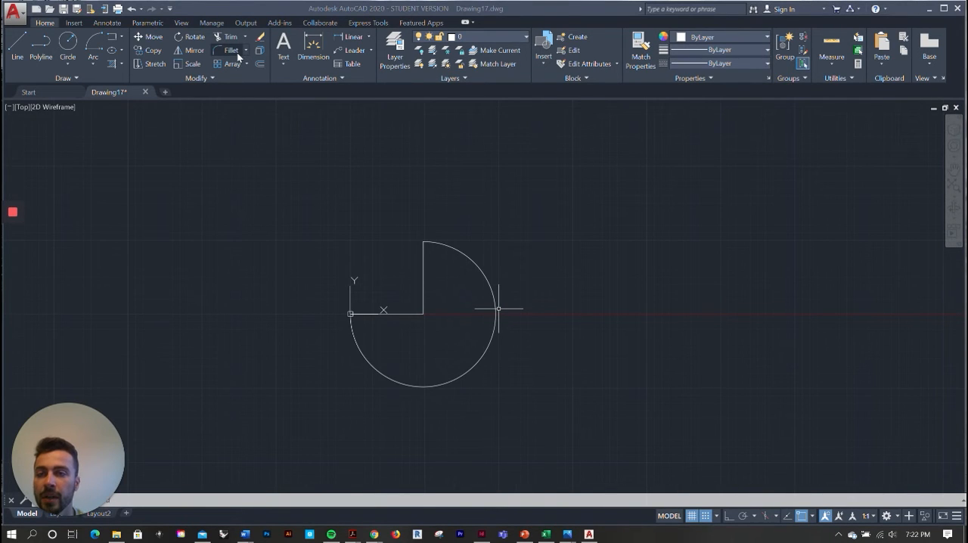
Fillet the corner between the horizontal and vertical lines with a radius of 0.5
scroll(429, 328, up, 8)
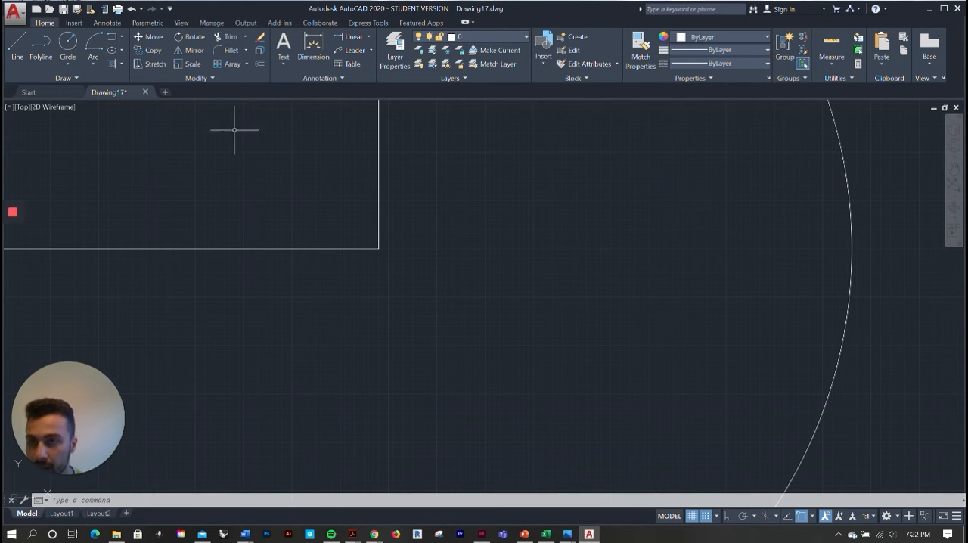
click(231, 50)
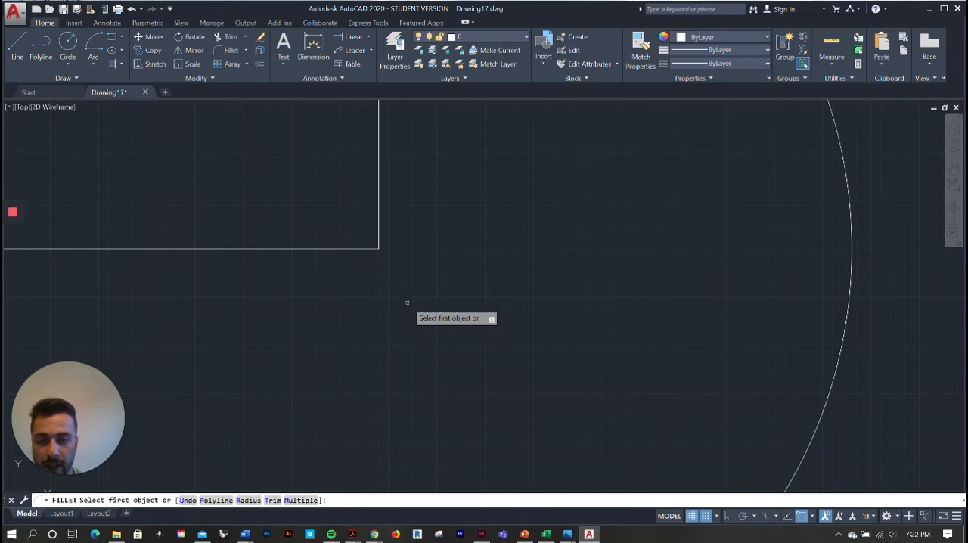
click(249, 500)
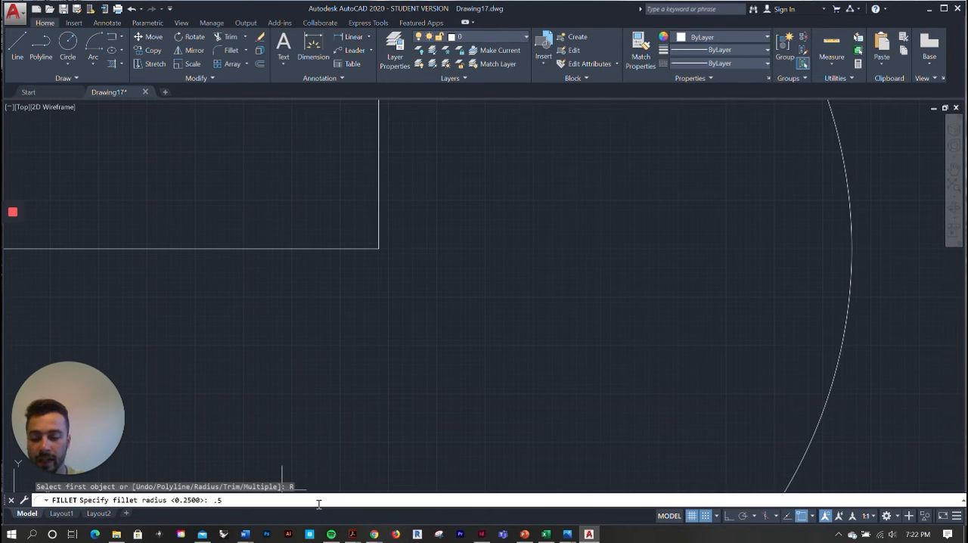
key(Return)
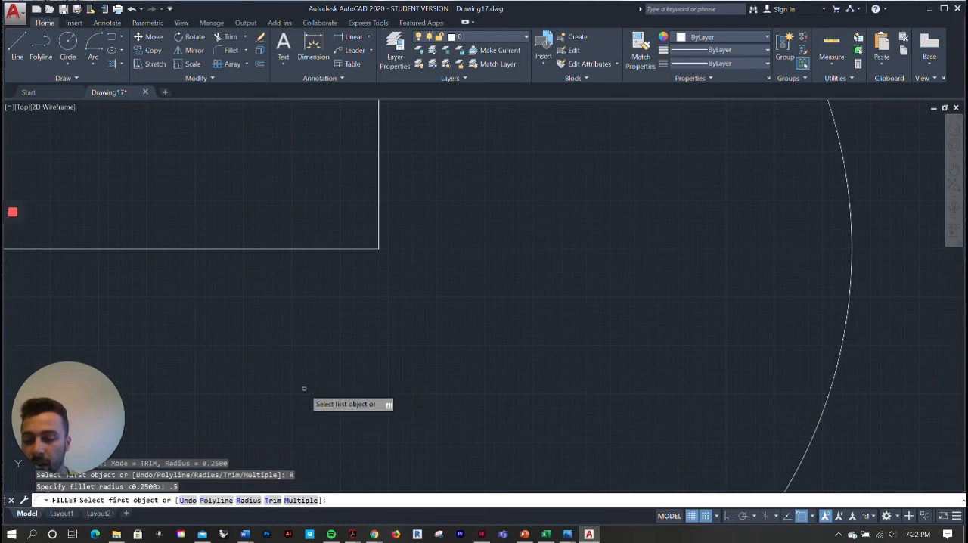
scroll(389, 345, down, 2)
scroll(389, 345, down, 2)
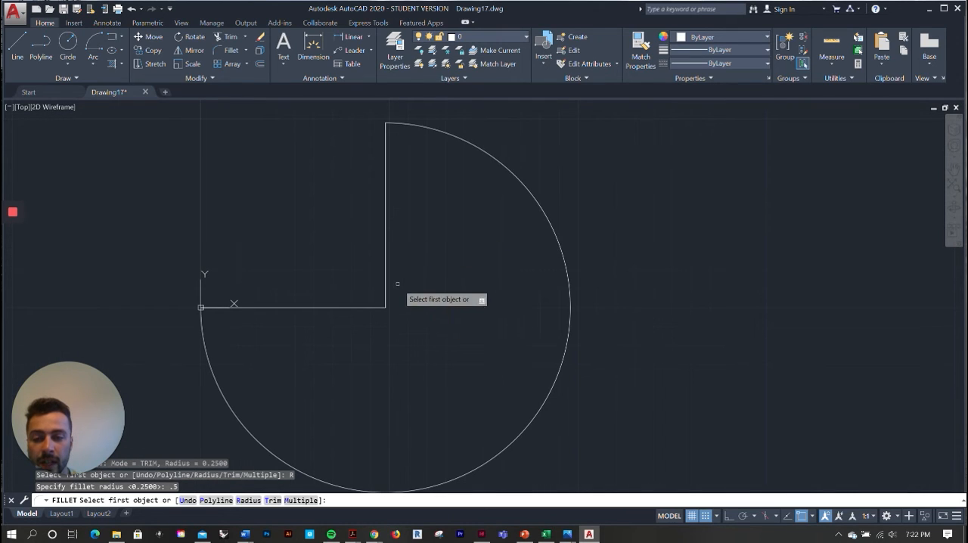
click(363, 306)
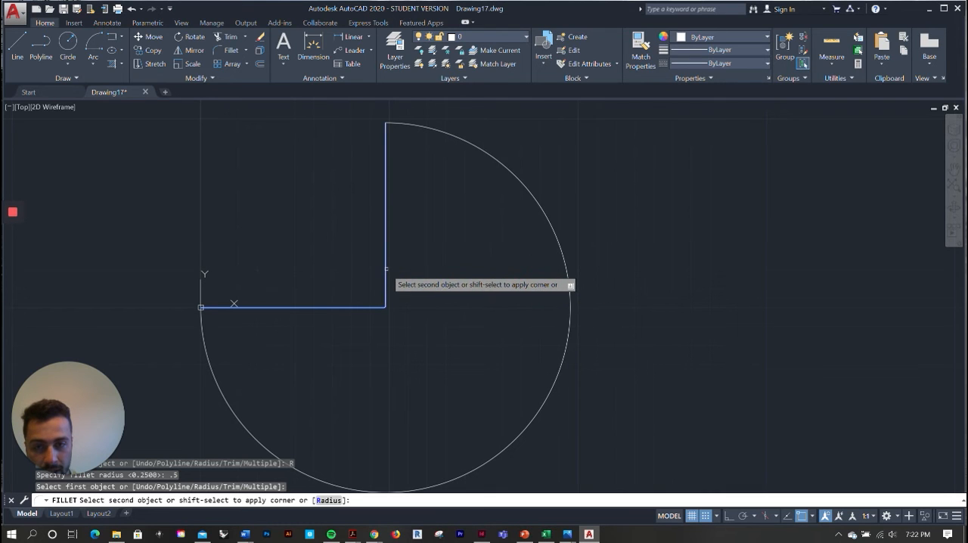
scroll(386, 302, up, 5)
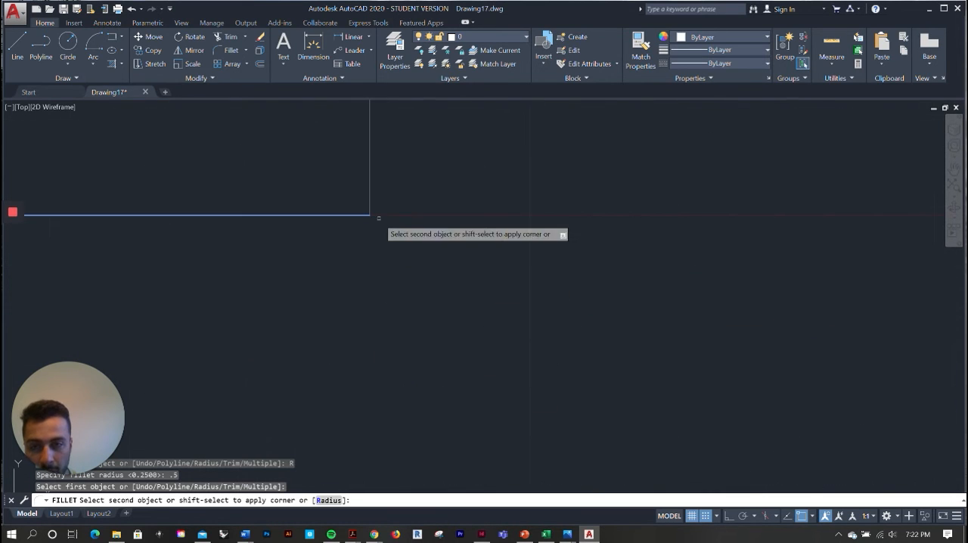
click(370, 179)
Join the arc, both straight lines and the rounded corner into a single polyline
scroll(429, 268, down, 2)
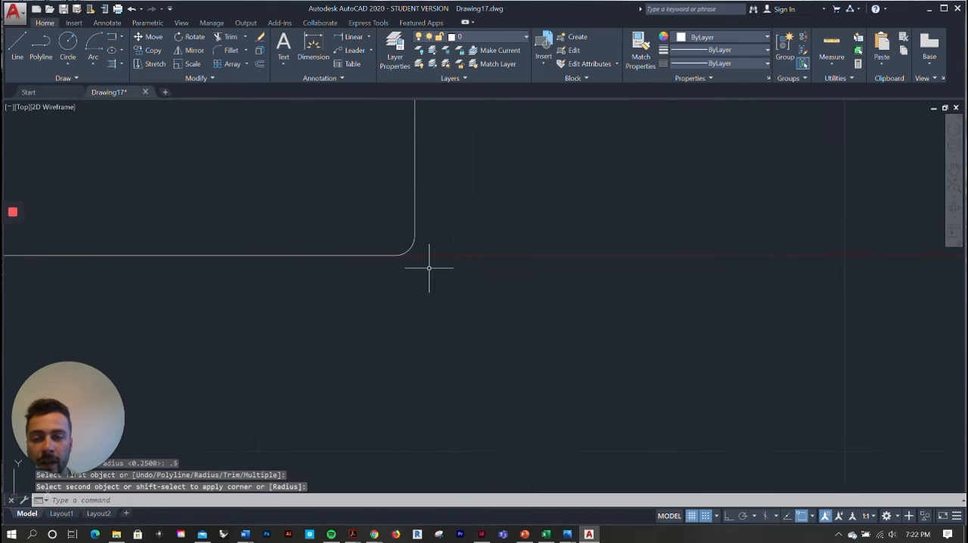
scroll(417, 244, down, 3)
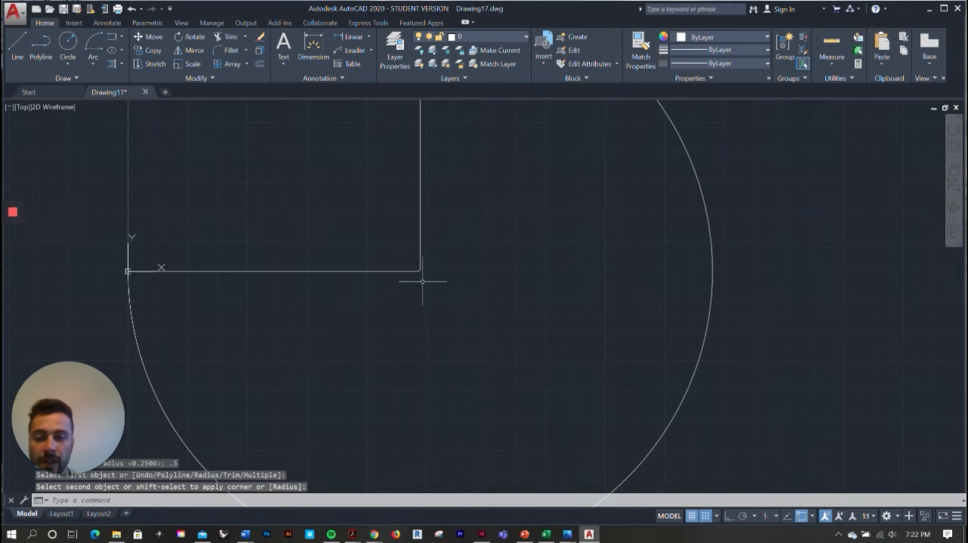
scroll(423, 277, up, 6)
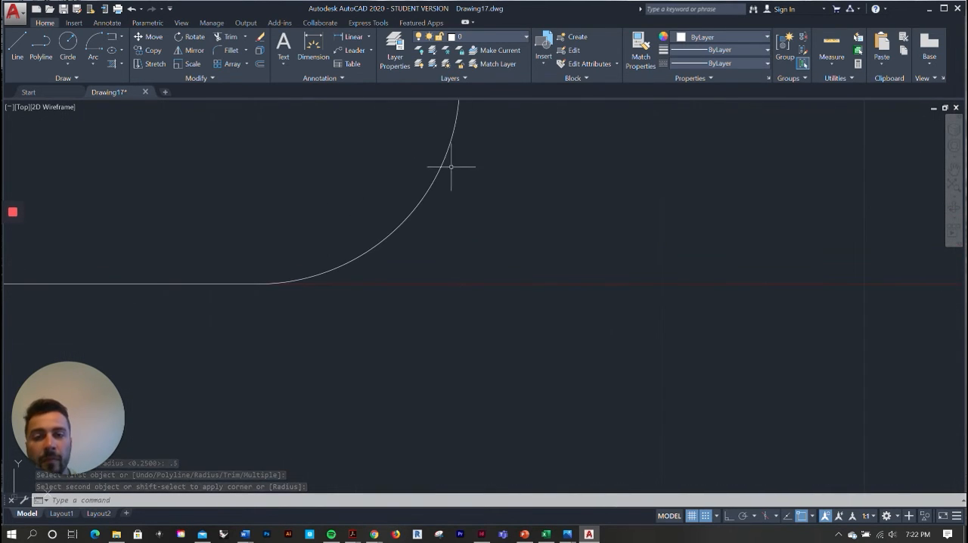
scroll(410, 311, down, 3)
scroll(420, 278, down, 5)
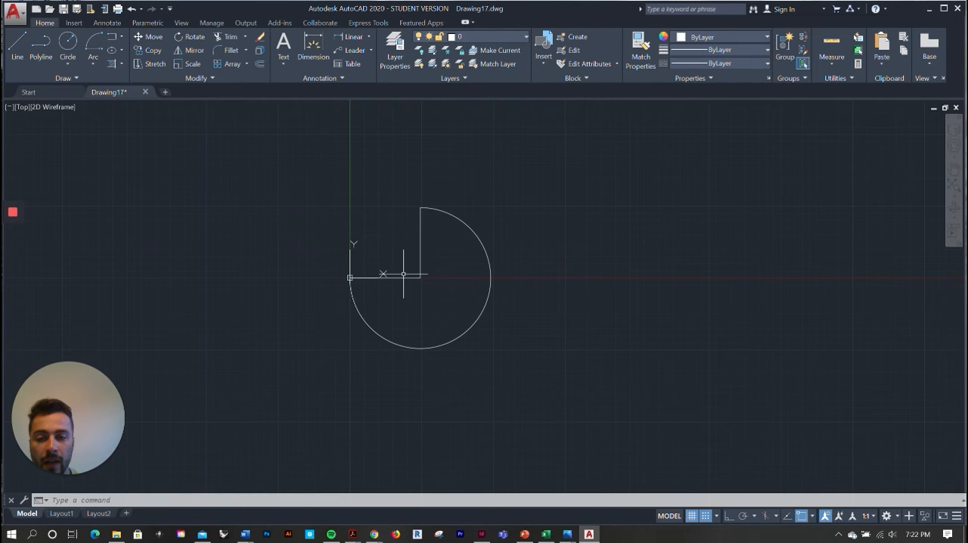
click(557, 385)
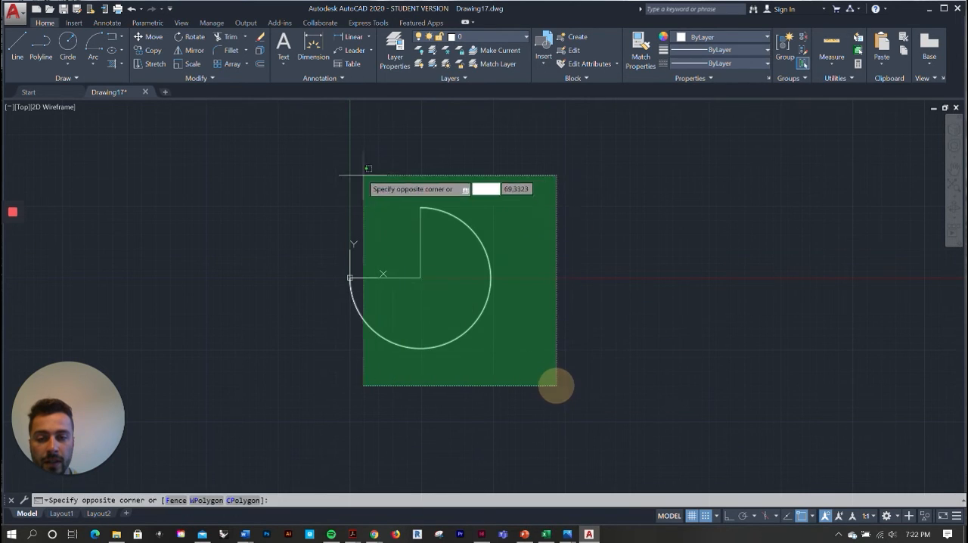
click(284, 130)
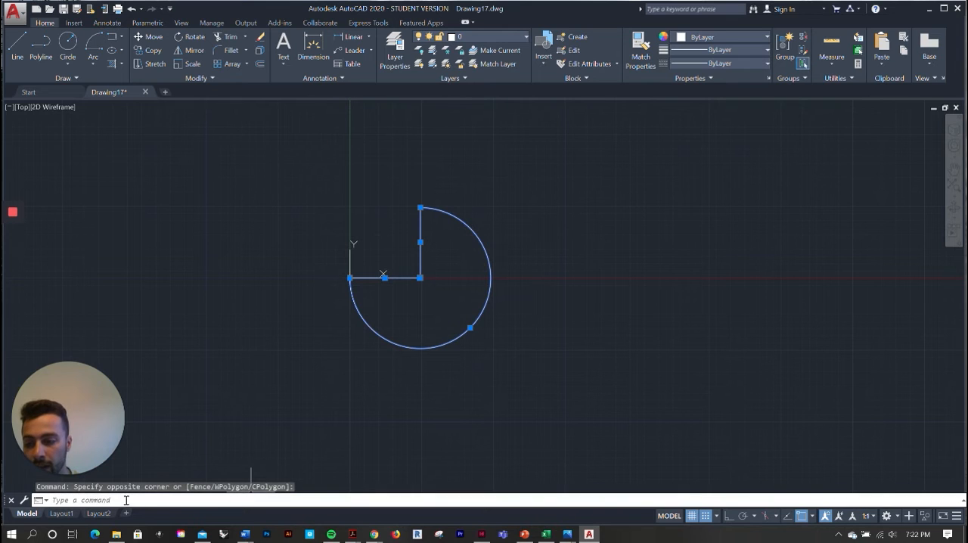
click(126, 500)
text(J)
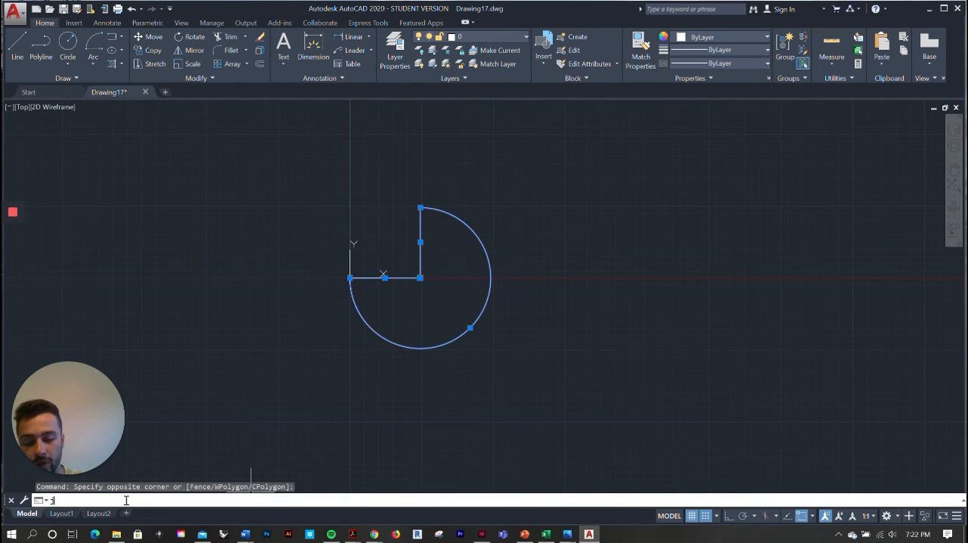
text(OIN)
key(Return)
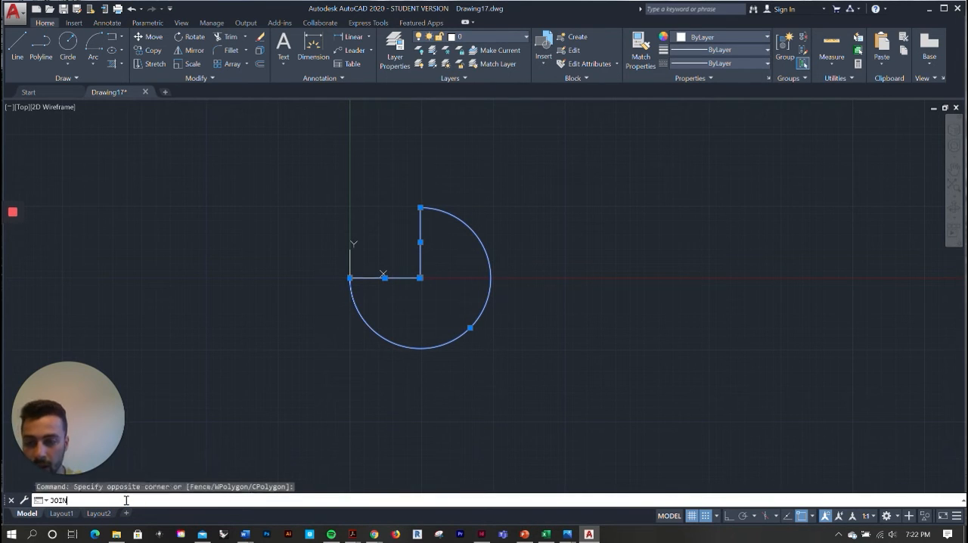
Select the joined outline to check that it behaves as one object, and clear the selection
click(437, 209)
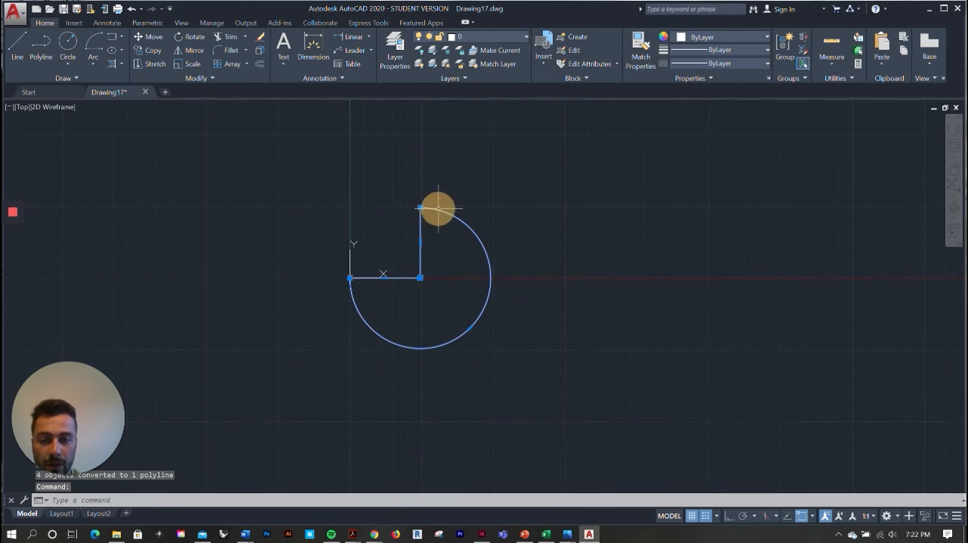
scroll(451, 275, up, 4)
scroll(449, 277, down, 4)
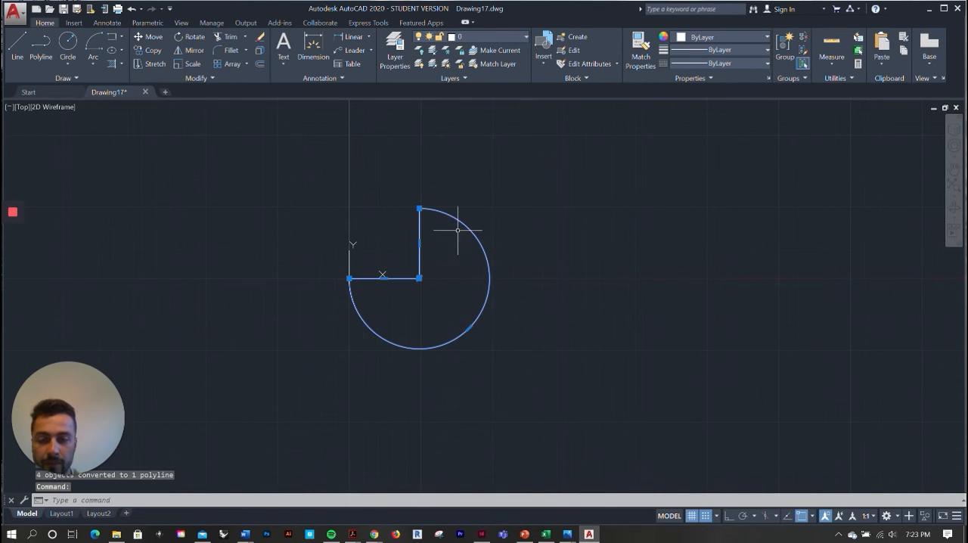
key(Escape)
scroll(233, 244, down, 2)
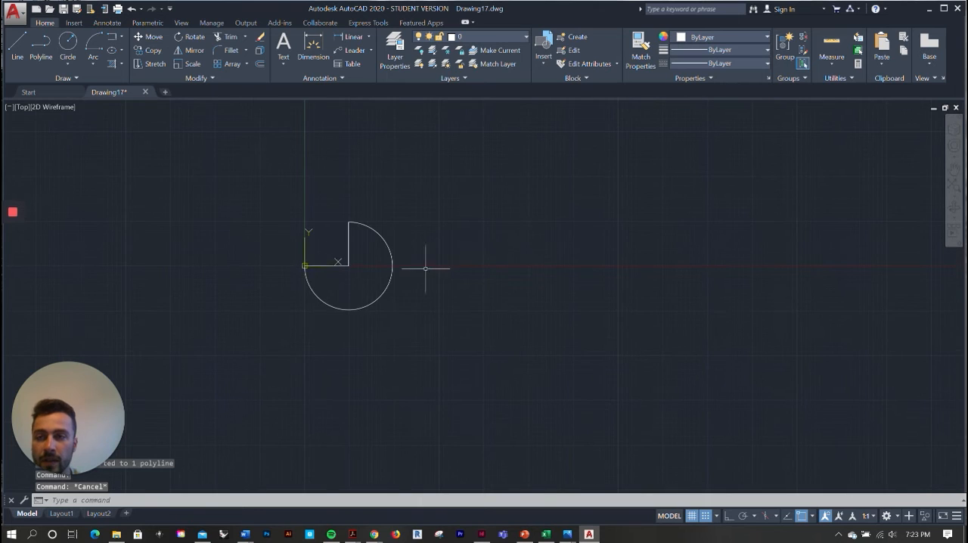
scroll(432, 274, up, 3)
scroll(428, 277, down, 3)
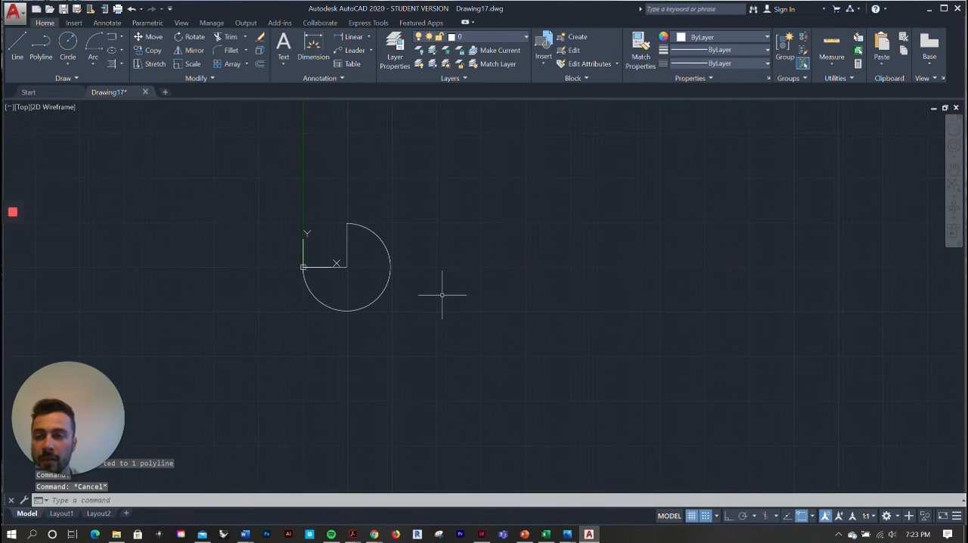
Start a rectangular array of the joined three-quarter-circle polyline
scroll(482, 293, up, 2)
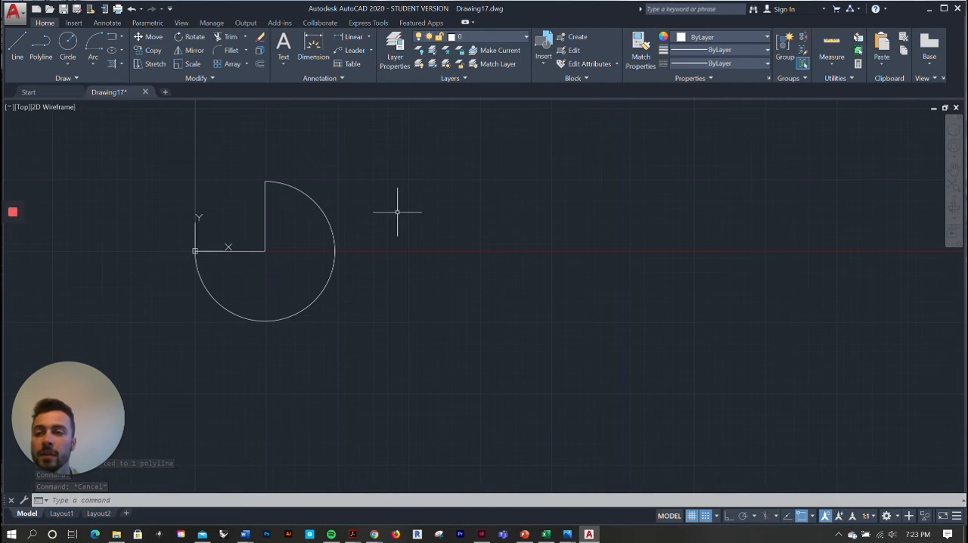
click(227, 65)
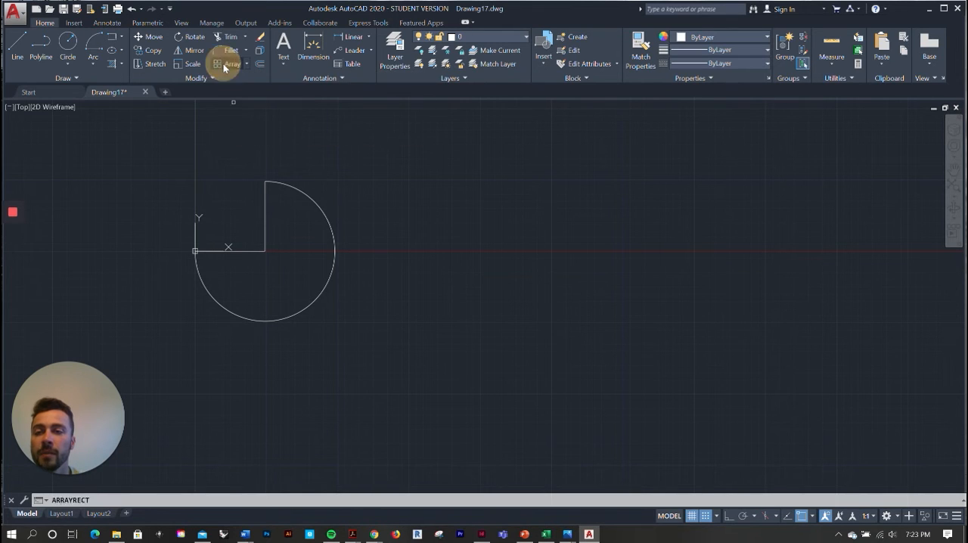
click(334, 268)
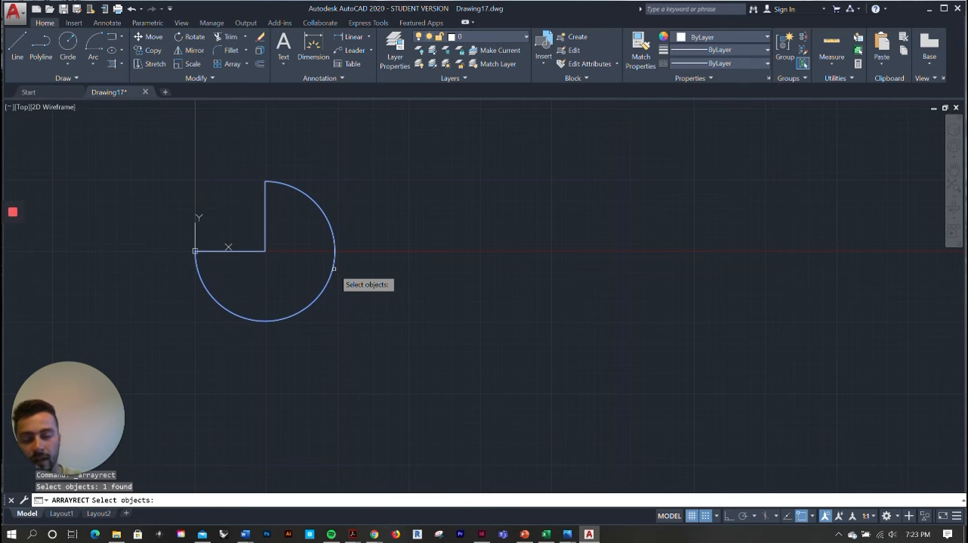
key(Return)
Examine the rows and columns of copies in the rectangular array preview
scroll(331, 336, down, 3)
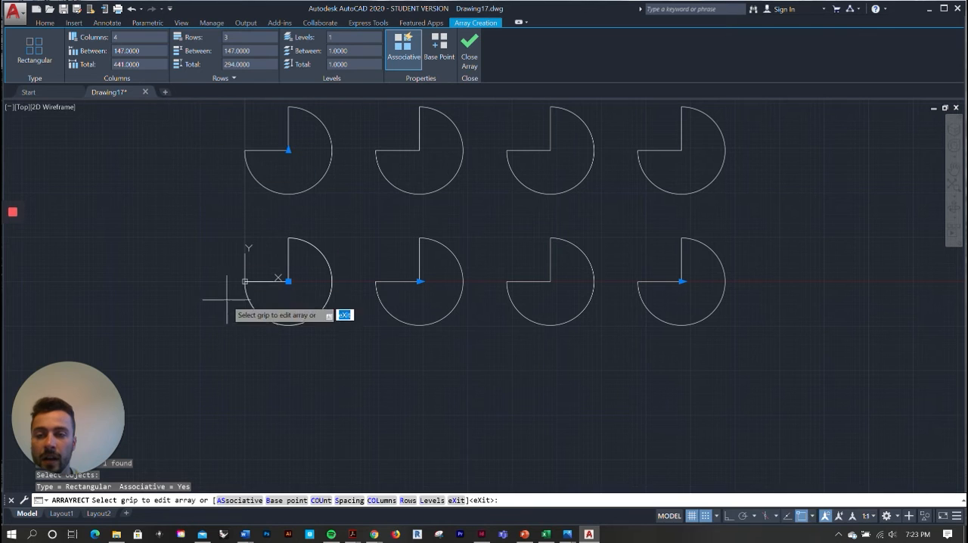
scroll(472, 346, down, 2)
scroll(680, 396, up, 4)
scroll(507, 374, down, 4)
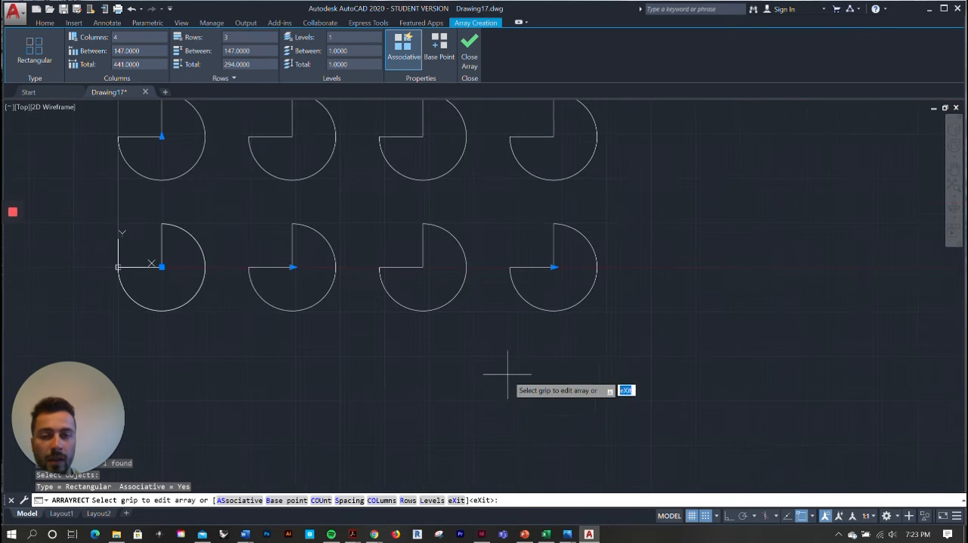
scroll(503, 370, down, 2)
middle_drag(303, 183, 378, 301)
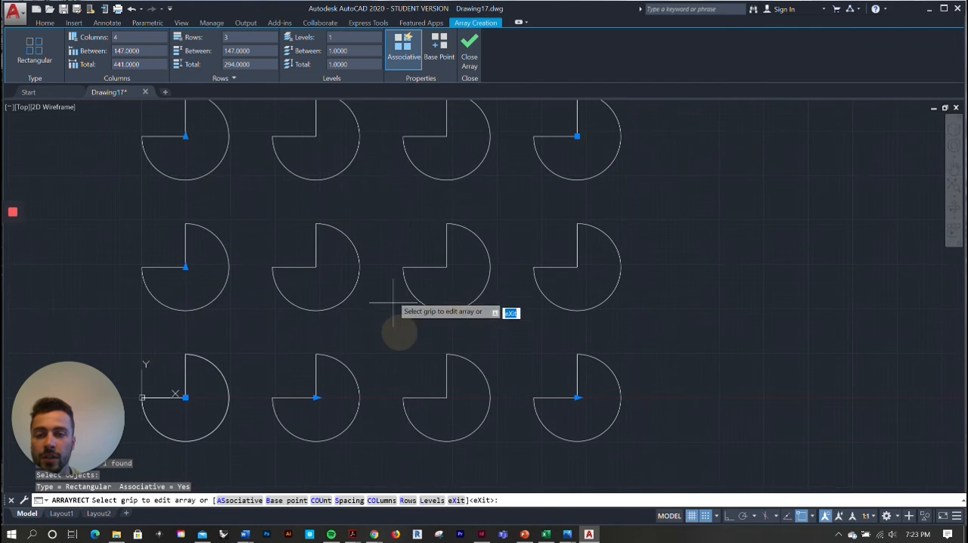
middle_drag(388, 251, 395, 274)
middle_drag(387, 218, 450, 230)
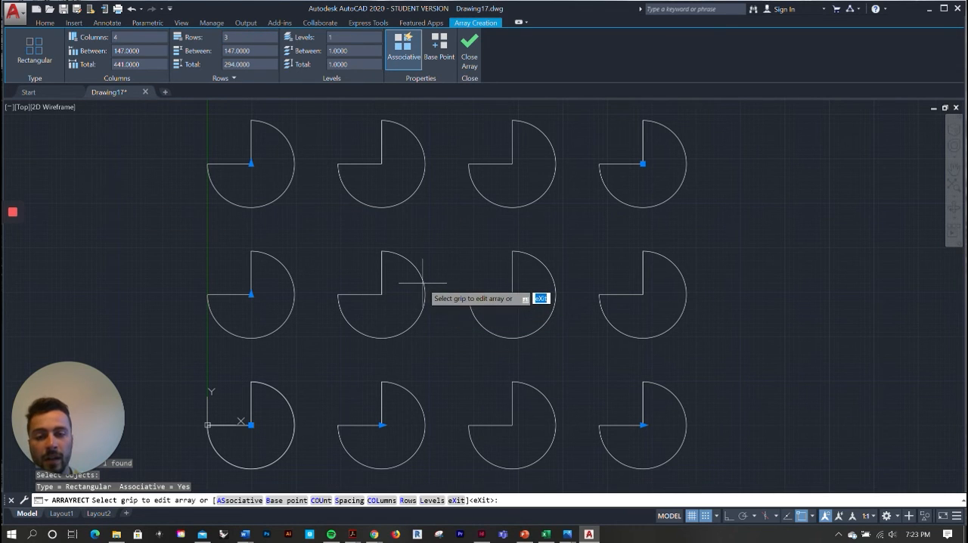
scroll(422, 283, down, 1)
middle_click(447, 268)
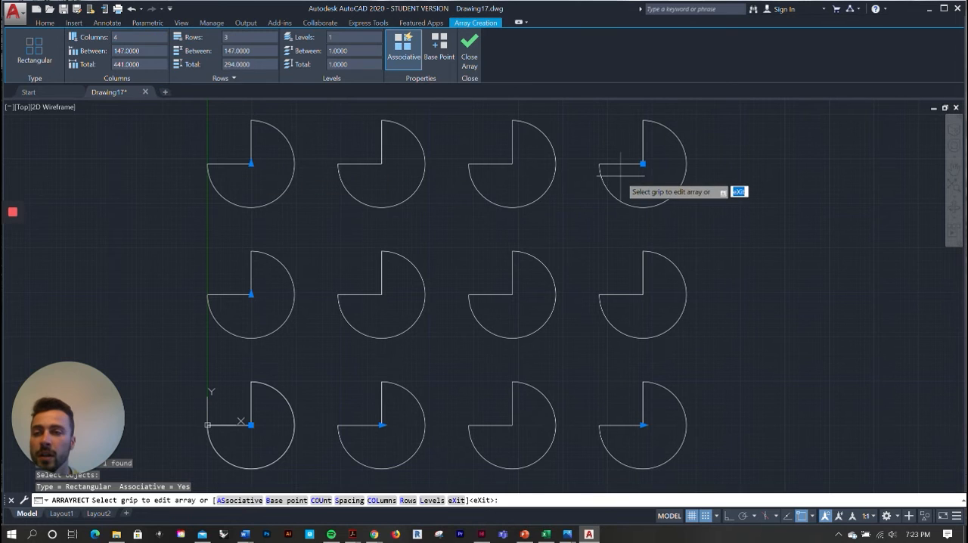
Set the array's number of columns to 3
double_click(126, 38)
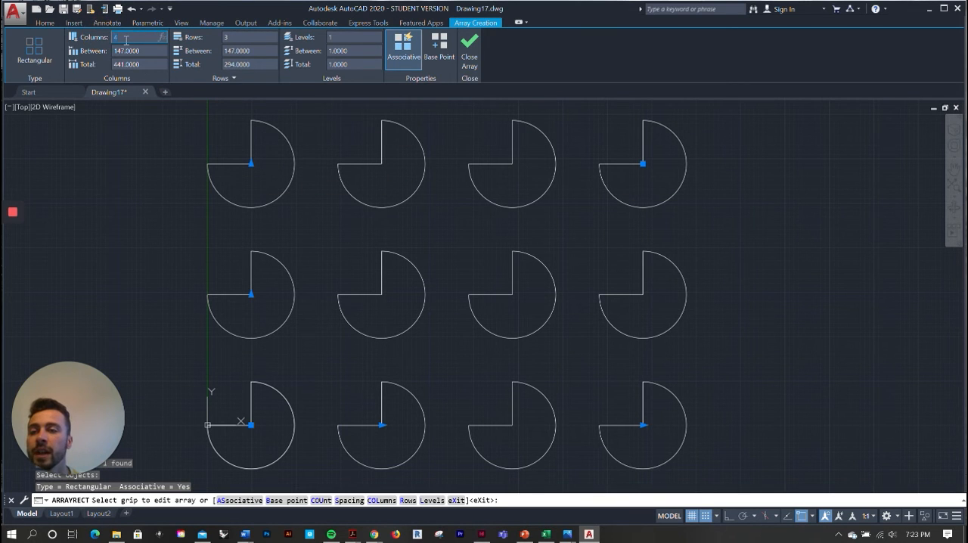
text(3)
key(Return)
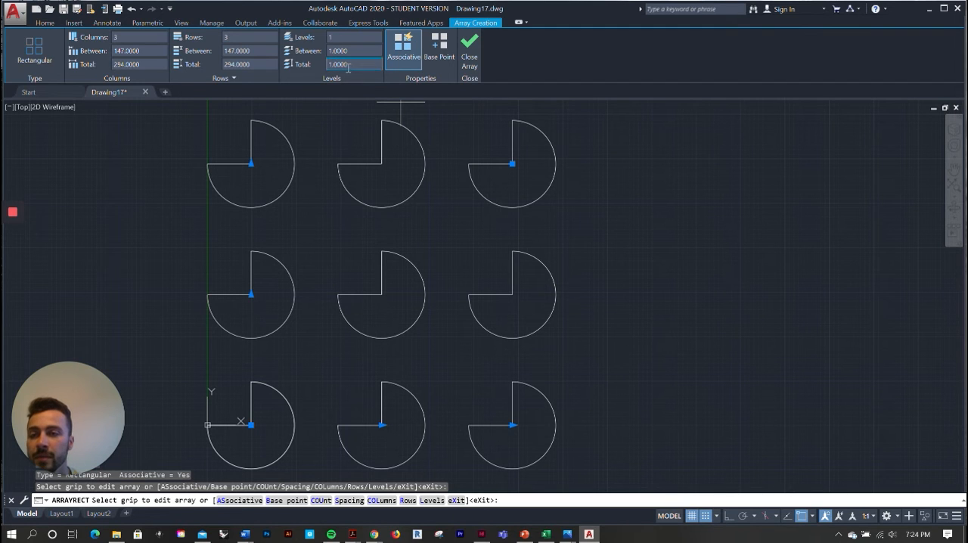
Try spacings of 50 and 100 between the array's columns
click(126, 50)
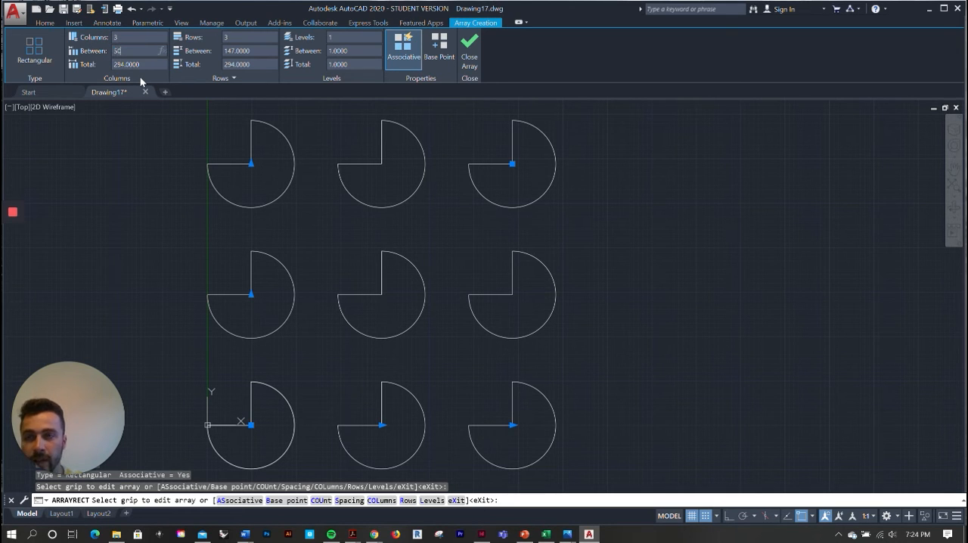
key(Return)
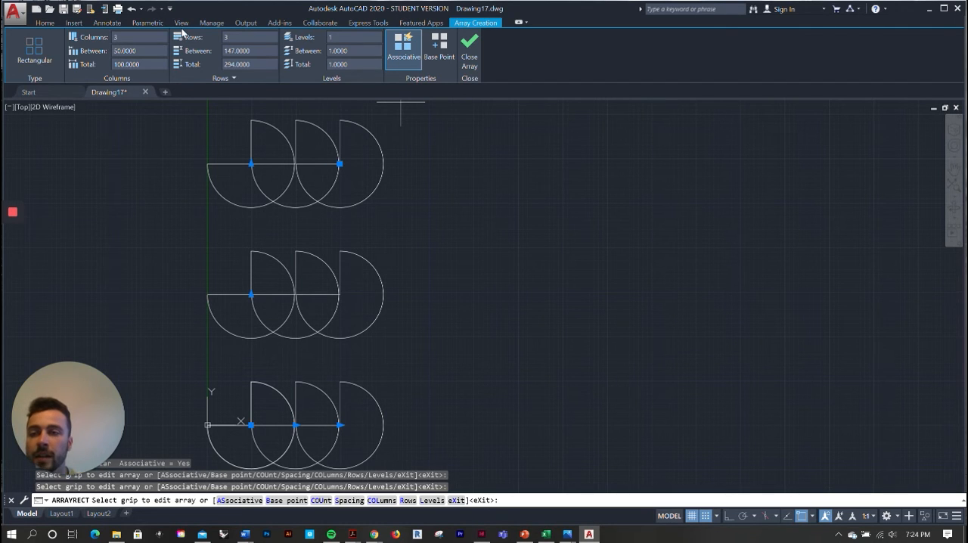
double_click(151, 49)
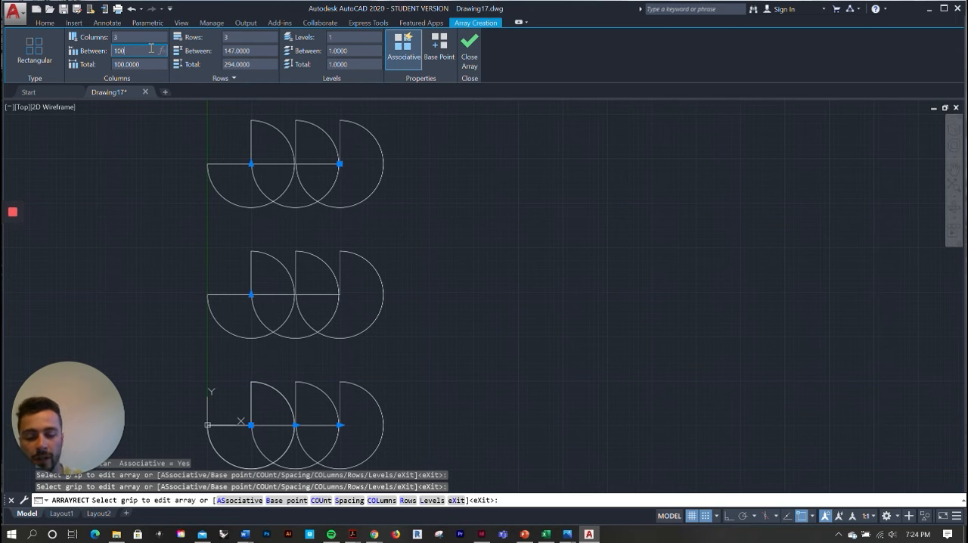
key(Return)
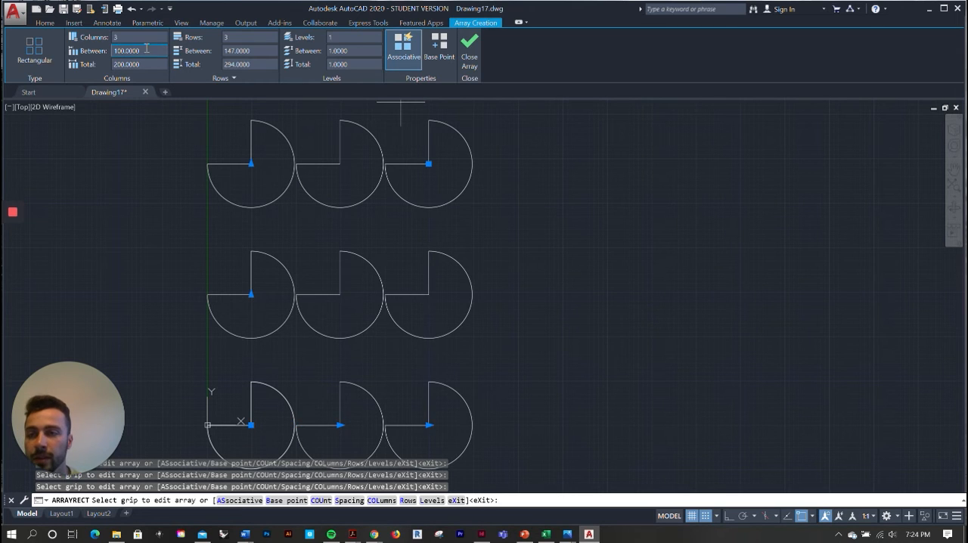
Set both the column spacing and the row spacing to 125 and finish the array
double_click(147, 50)
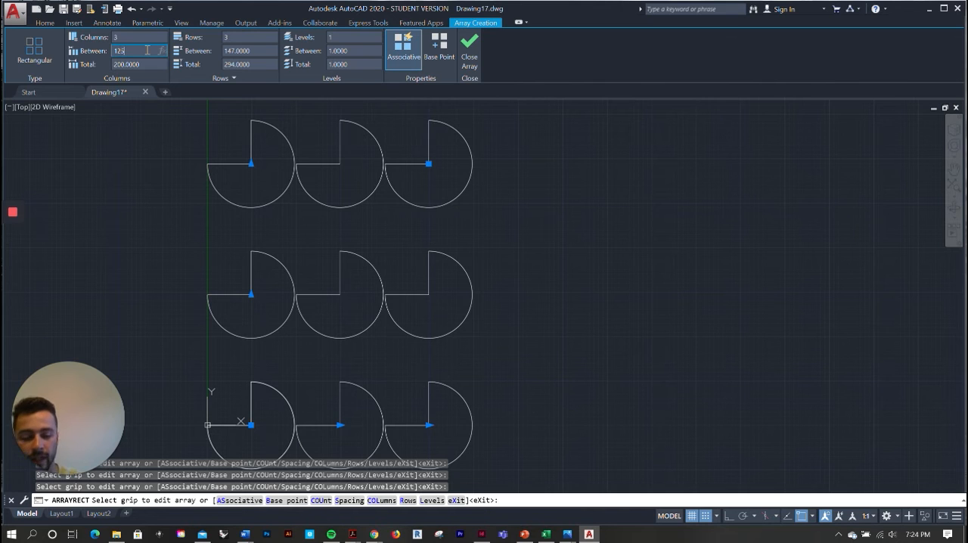
text(125)
key(Return)
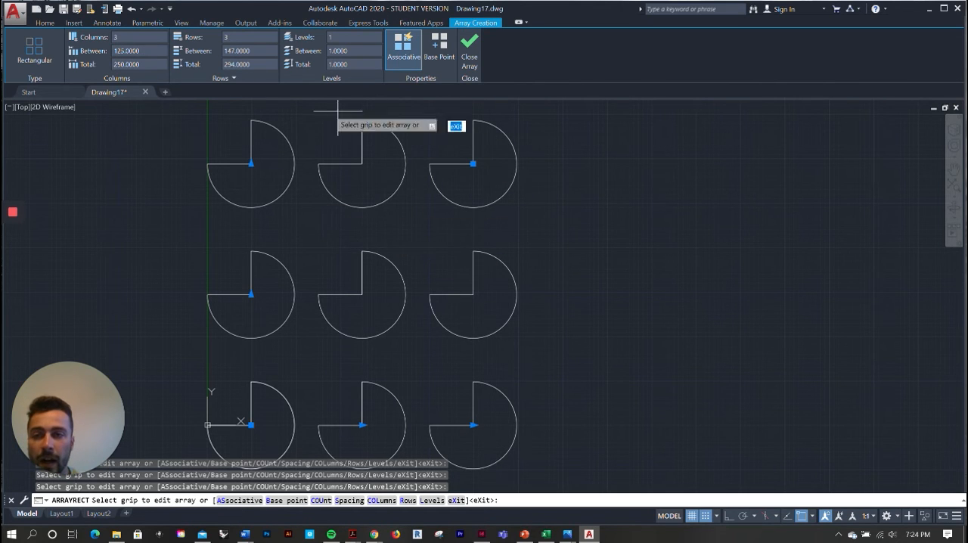
double_click(261, 51)
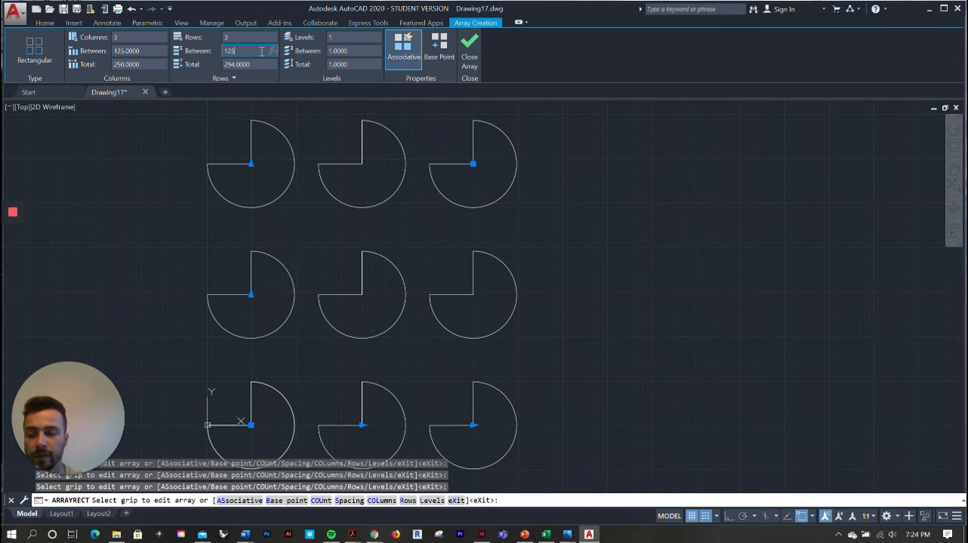
text(125.0000)
key(Return)
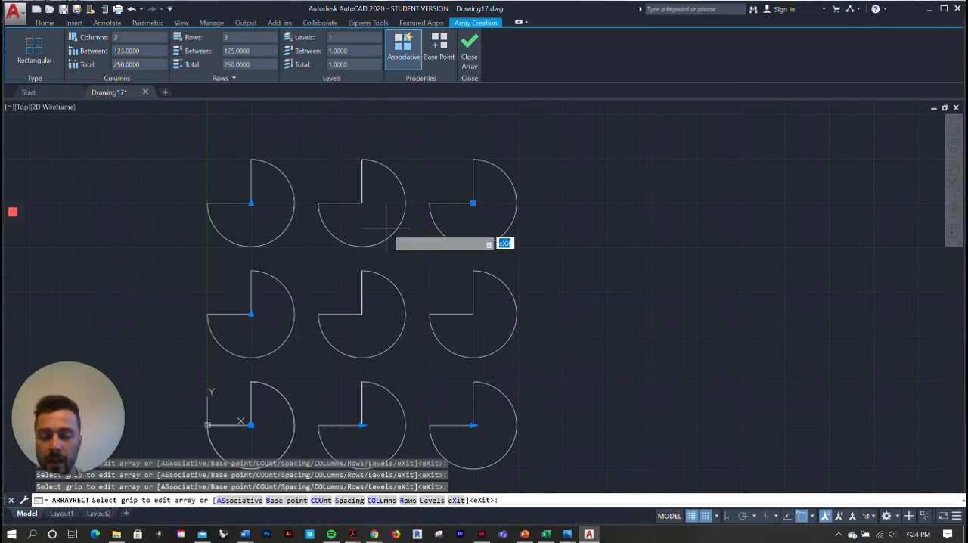
middle_drag(440, 298, 502, 280)
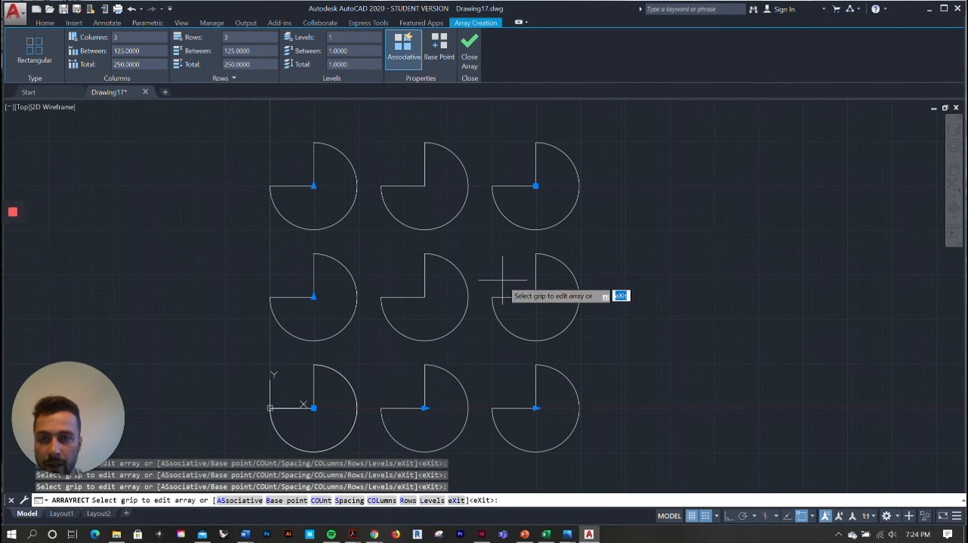
click(469, 61)
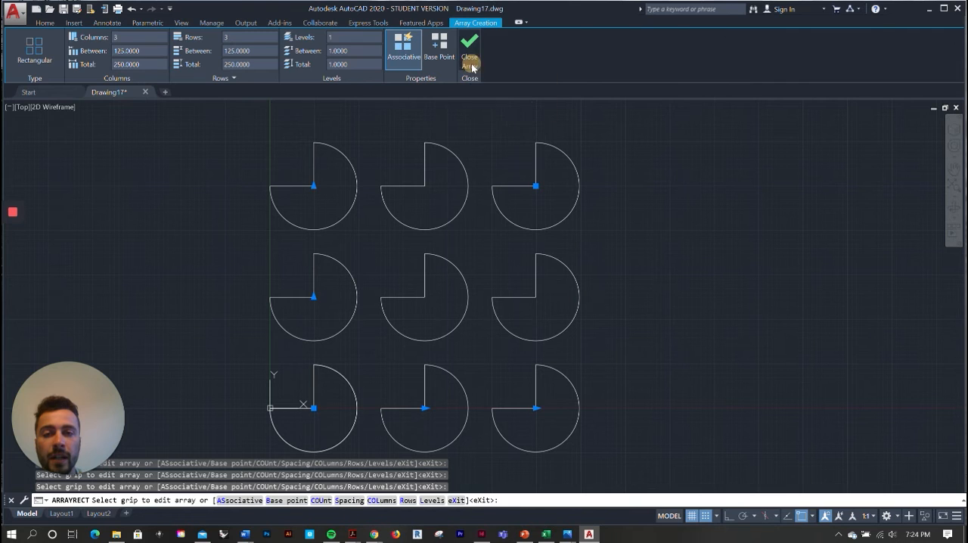
scroll(443, 193, down, 3)
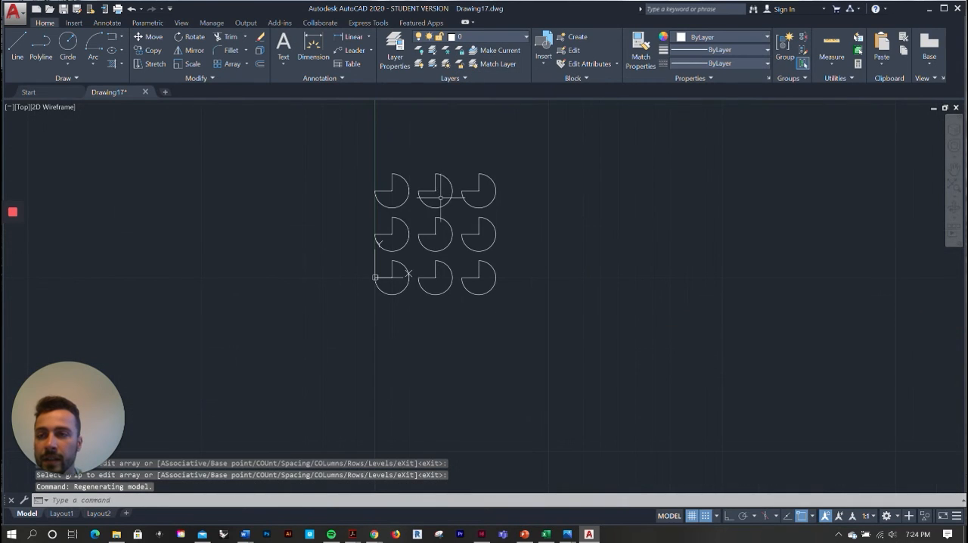
scroll(440, 197, up, 4)
scroll(440, 197, down, 2)
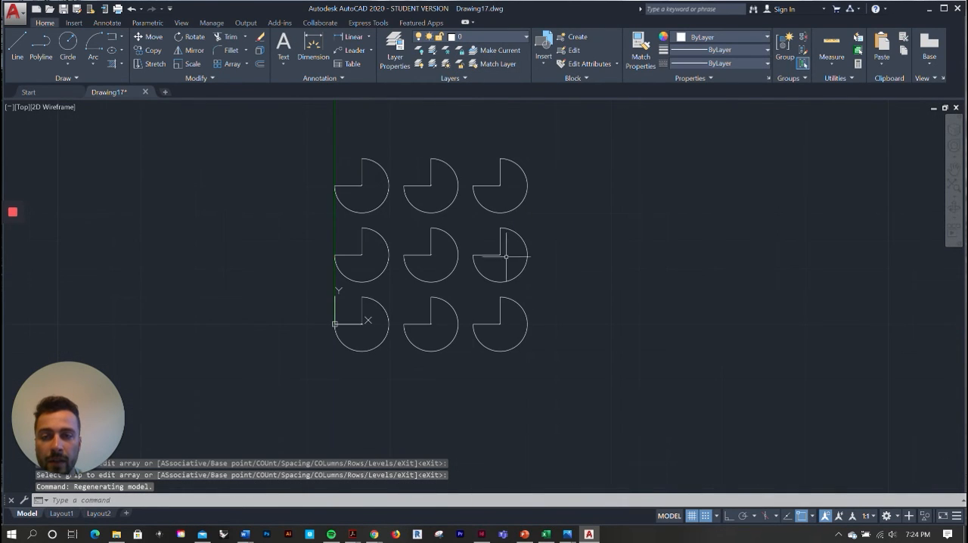
scroll(506, 256, up, 4)
scroll(493, 274, down, 4)
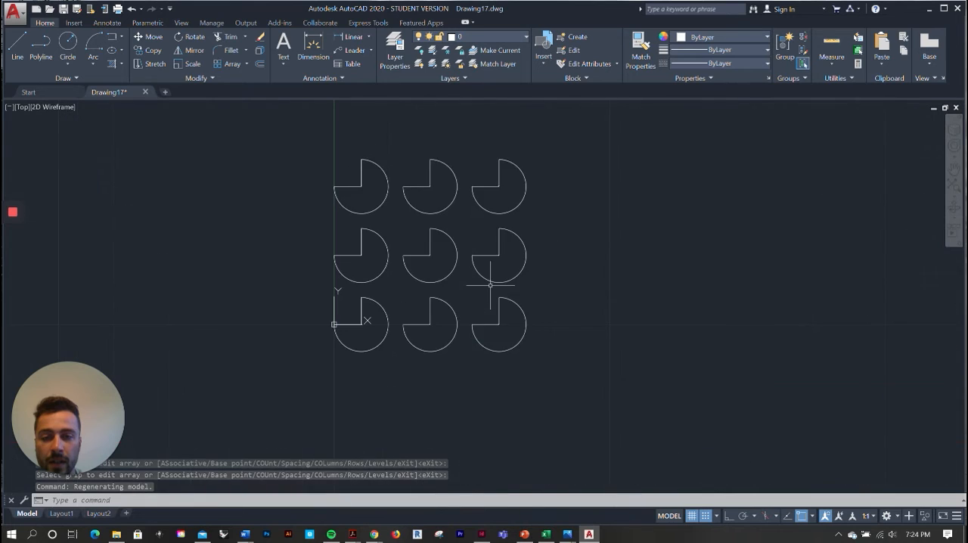
Explode the whole three-by-three rectangular array into separate shapes
click(500, 211)
key(Escape)
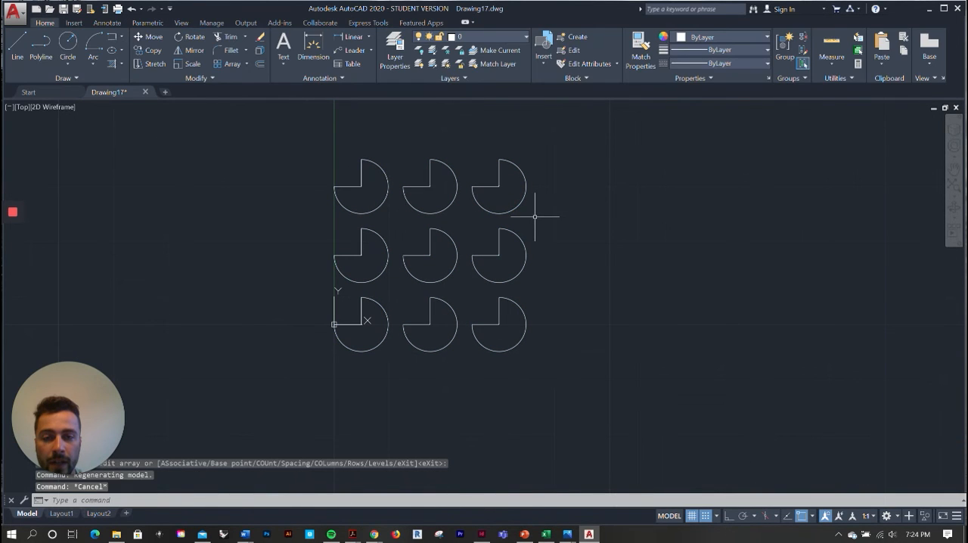
click(527, 182)
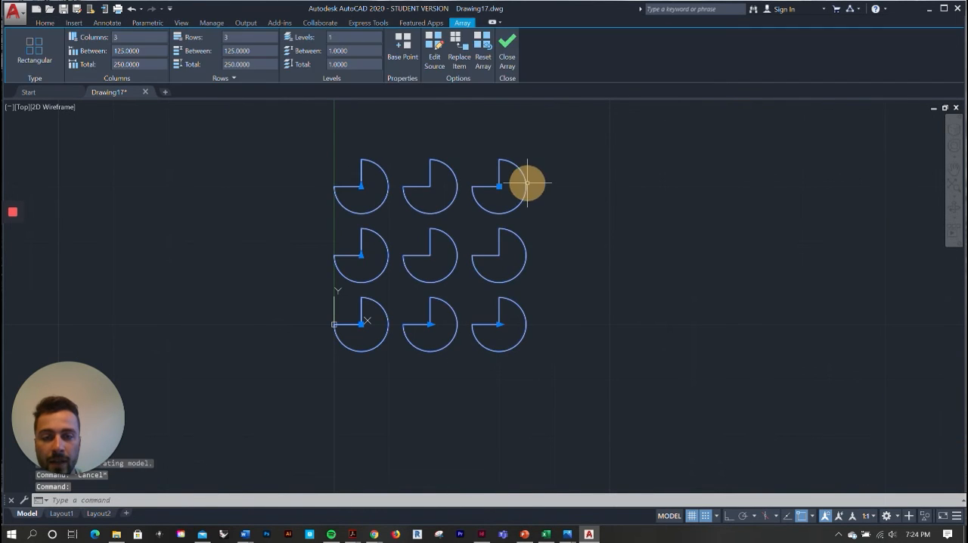
key(Escape)
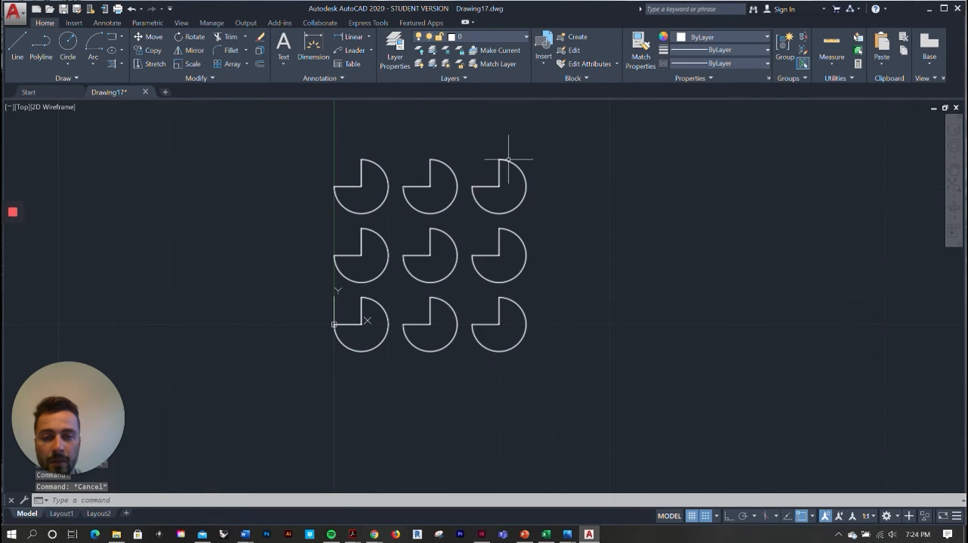
click(561, 391)
click(317, 122)
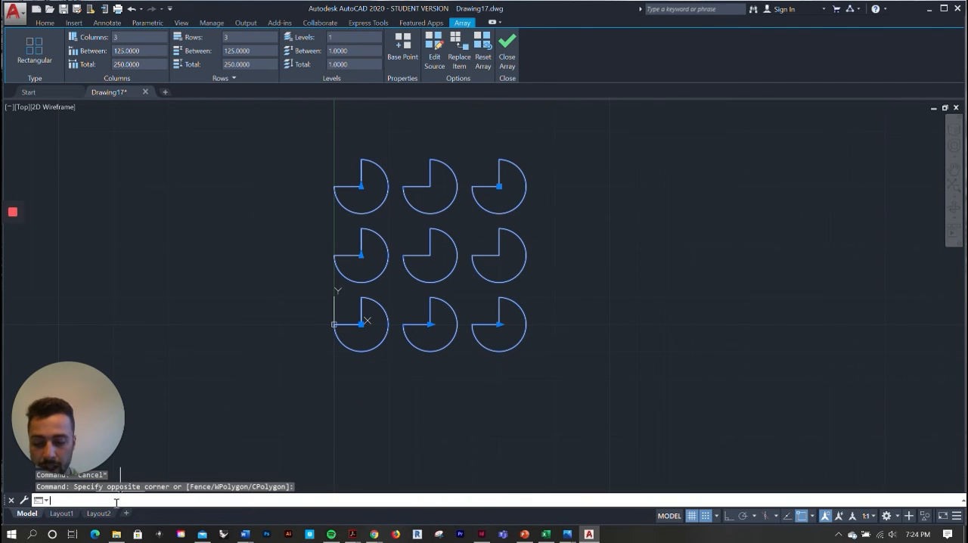
text(explode)
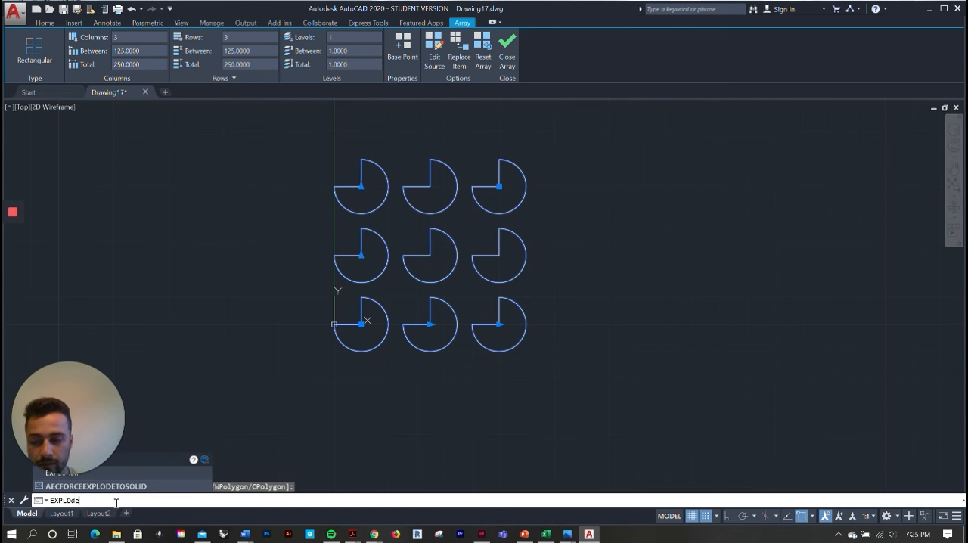
key(Return)
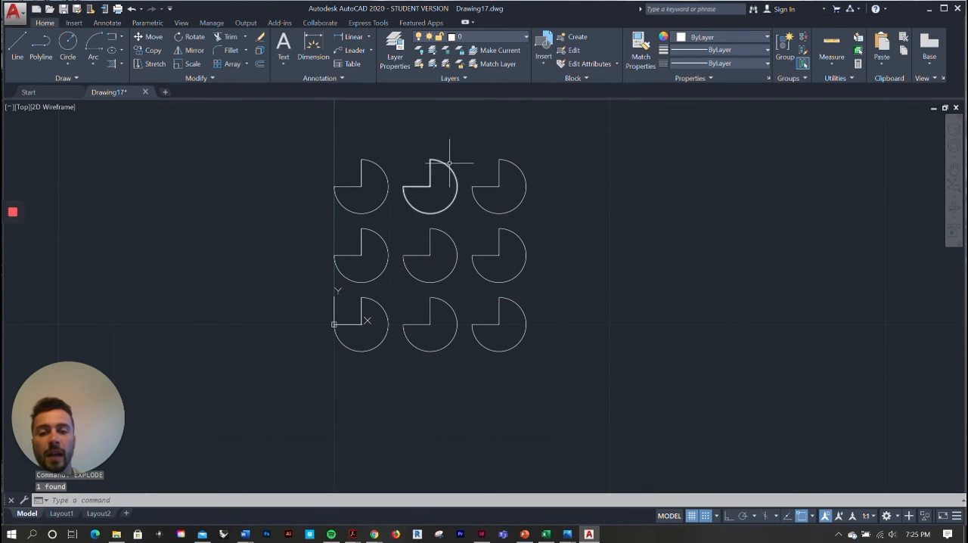
Examine the individual shapes of the exploded array, checking how the lower-right one selects on its own
scroll(453, 169, up, 4)
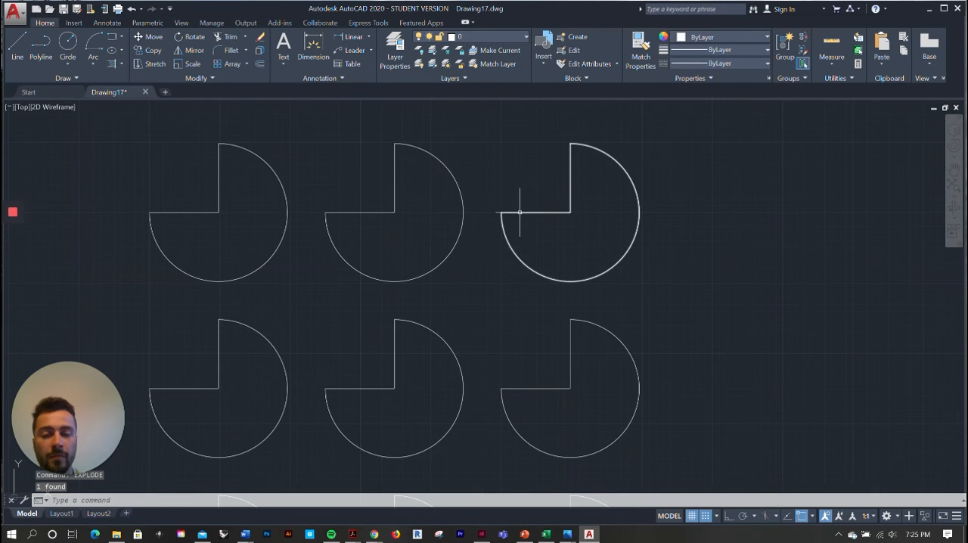
scroll(519, 202, down, 4)
scroll(560, 351, up, 4)
click(573, 318)
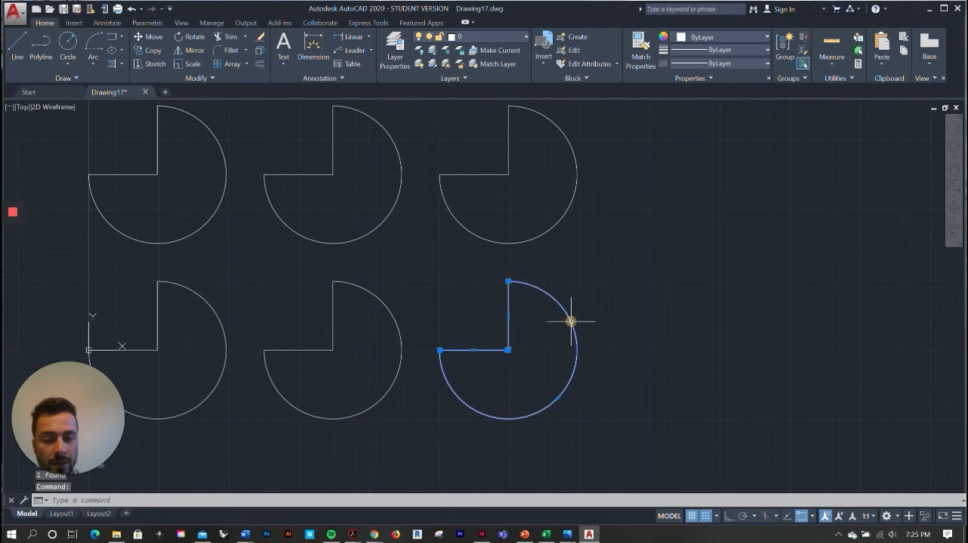
scroll(588, 302, down, 4)
scroll(544, 303, up, 6)
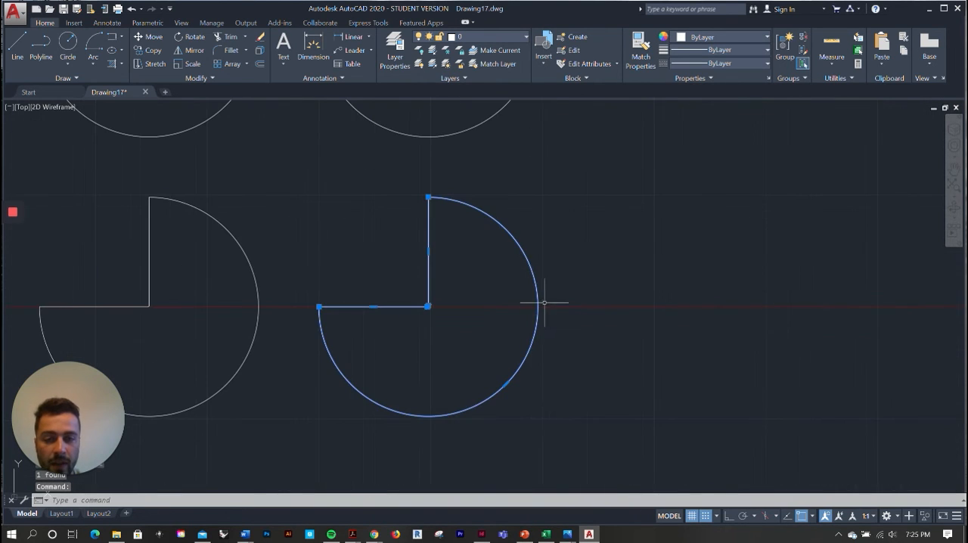
key(Escape)
scroll(651, 273, down, 4)
scroll(618, 329, up, 6)
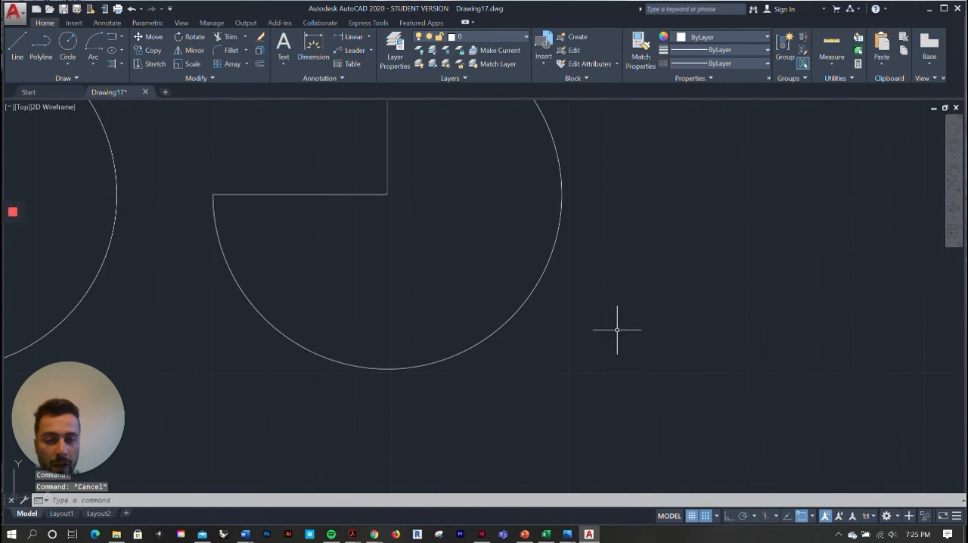
Explode the lower-right three-quarter circle shape into its separate lines and arc
scroll(608, 360, down, 4)
click(621, 385)
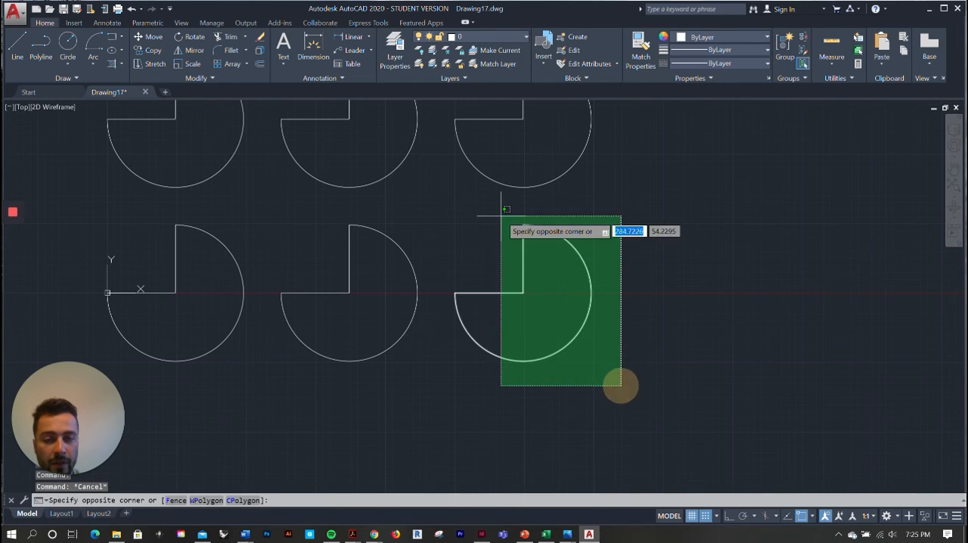
click(446, 216)
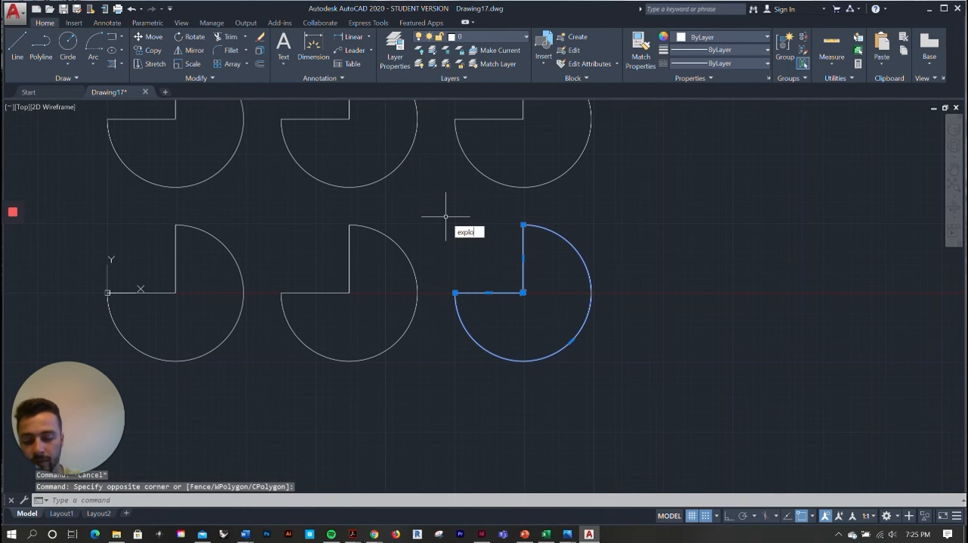
key(Return)
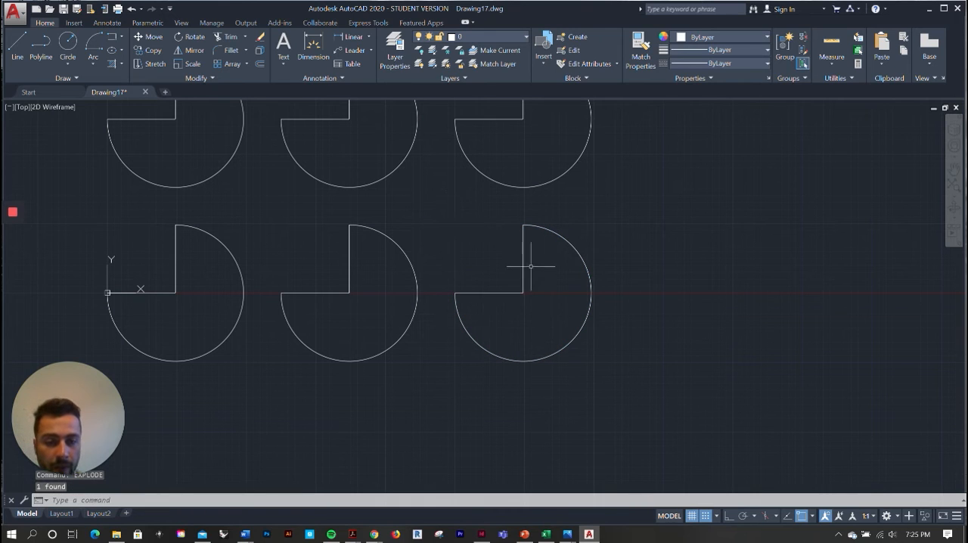
scroll(537, 313, up, 2)
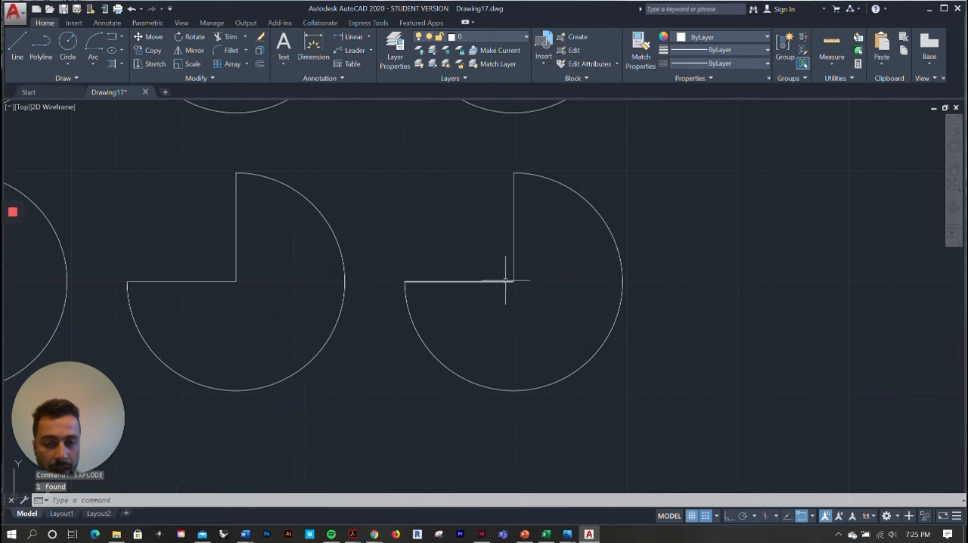
scroll(553, 179, down, 6)
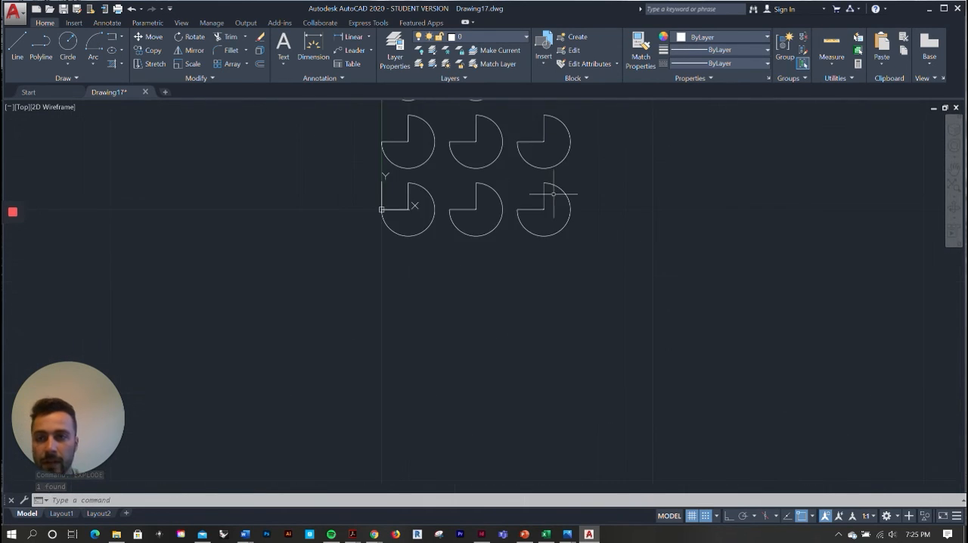
Erase the two straight lines of the lower-right shape, plus the whole middle shapes of the bottom and top rows
scroll(540, 244, up, 6)
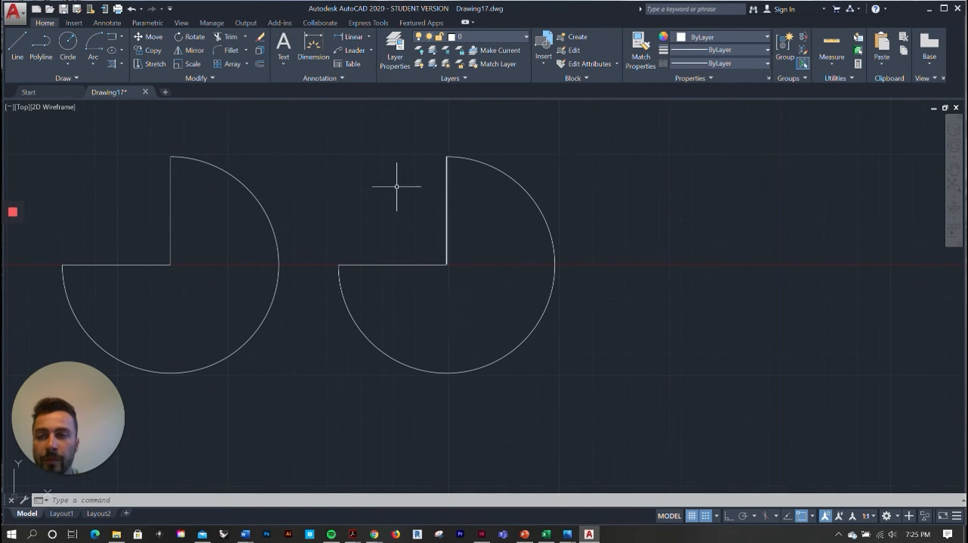
click(262, 36)
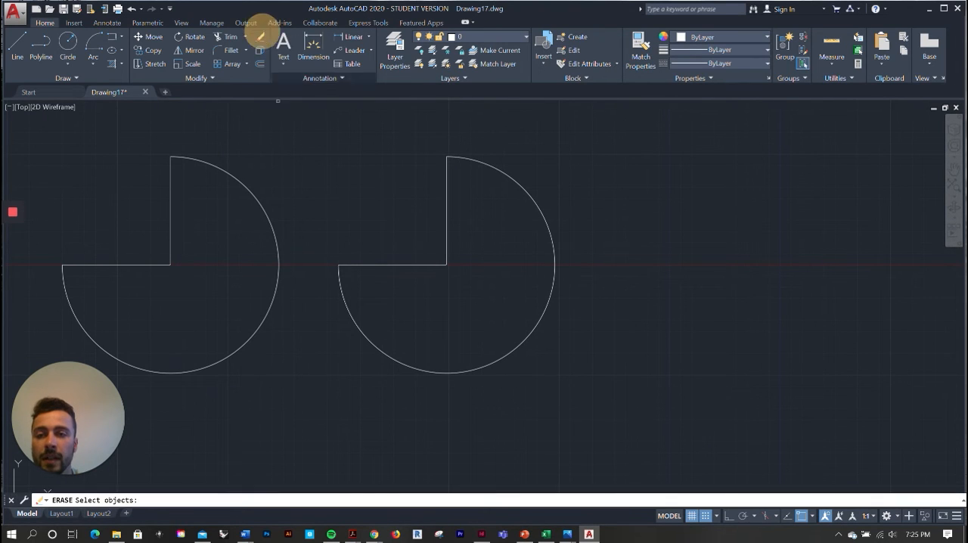
click(446, 204)
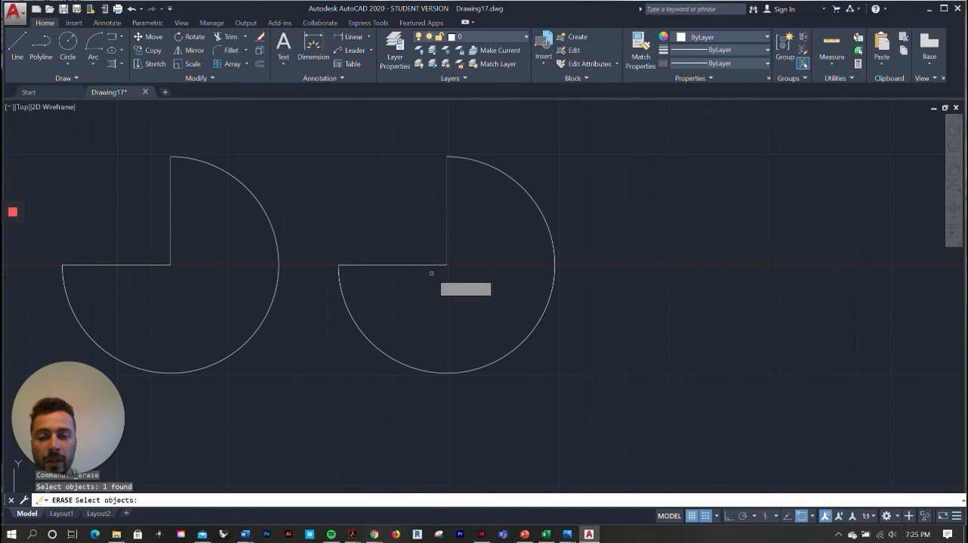
click(406, 265)
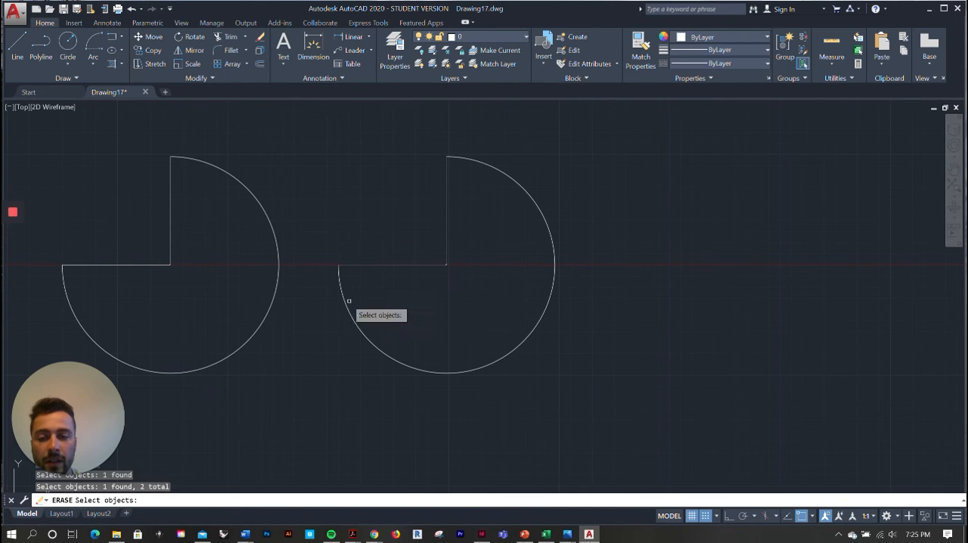
click(171, 207)
scroll(395, 222, down, 5)
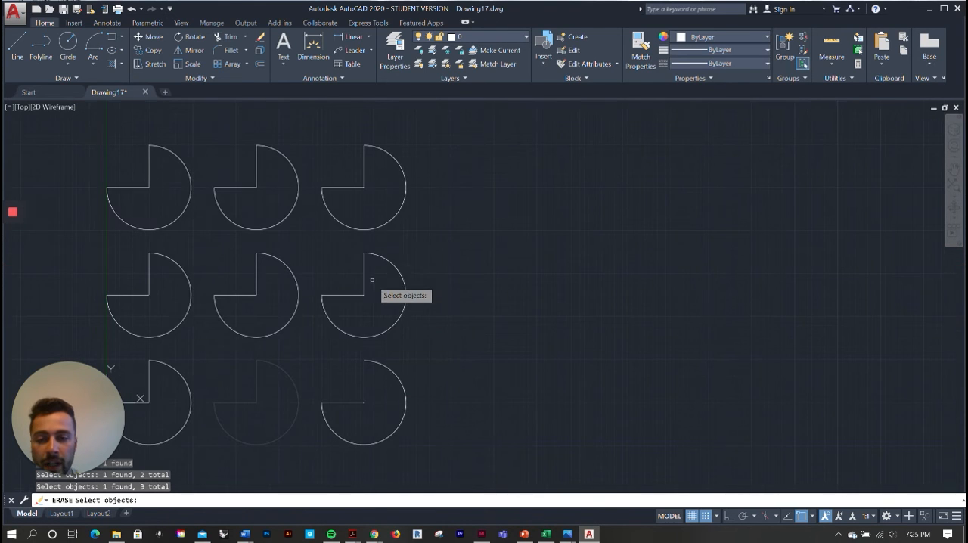
click(288, 214)
scroll(400, 181, down, 2)
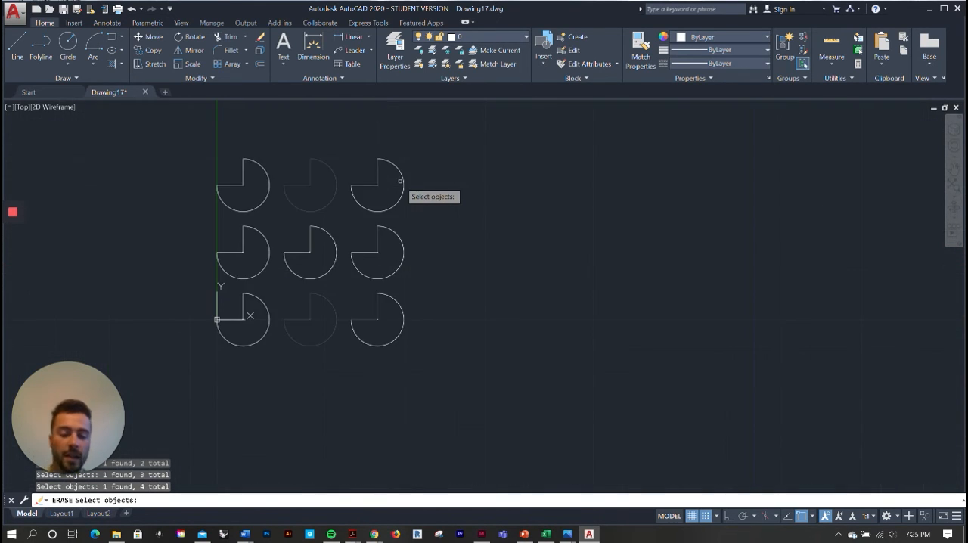
key(Return)
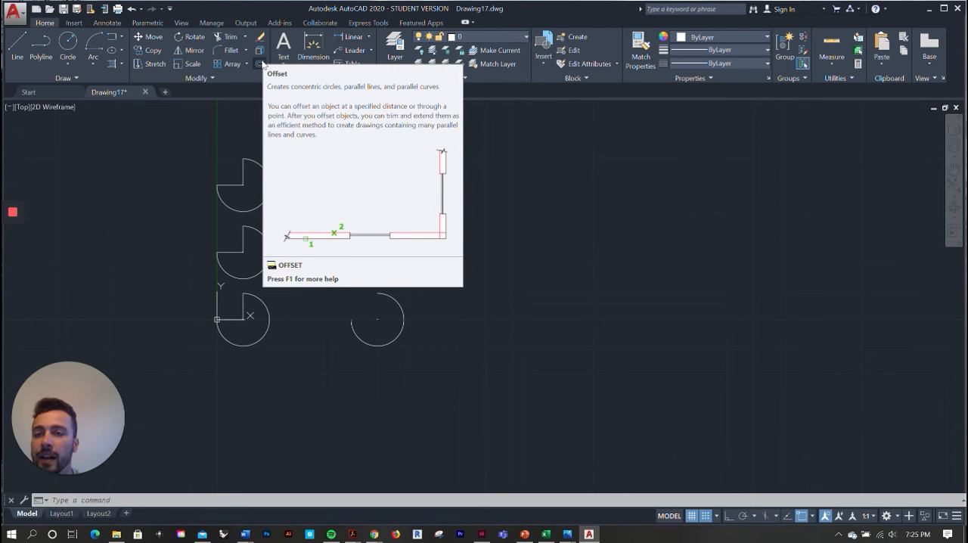
click(16, 46)
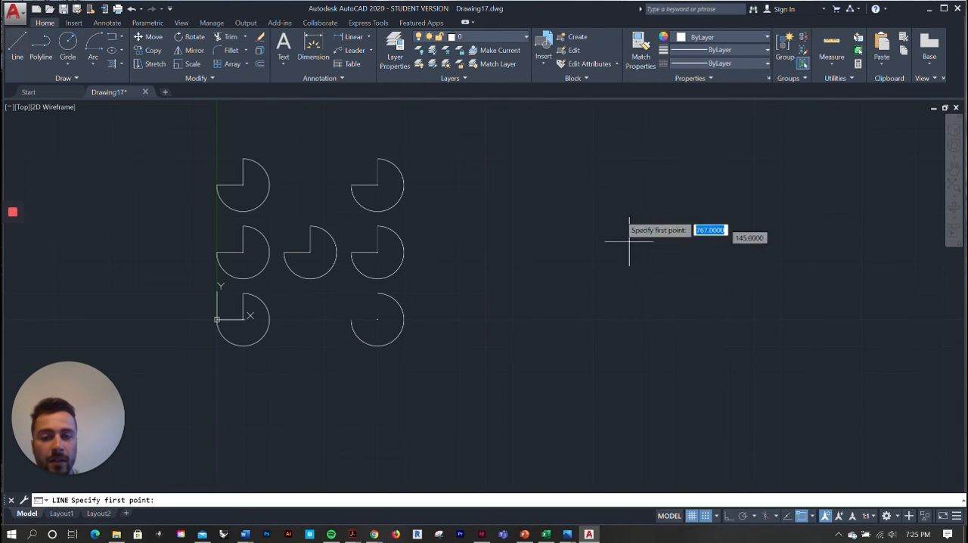
click(477, 141)
key(Escape)
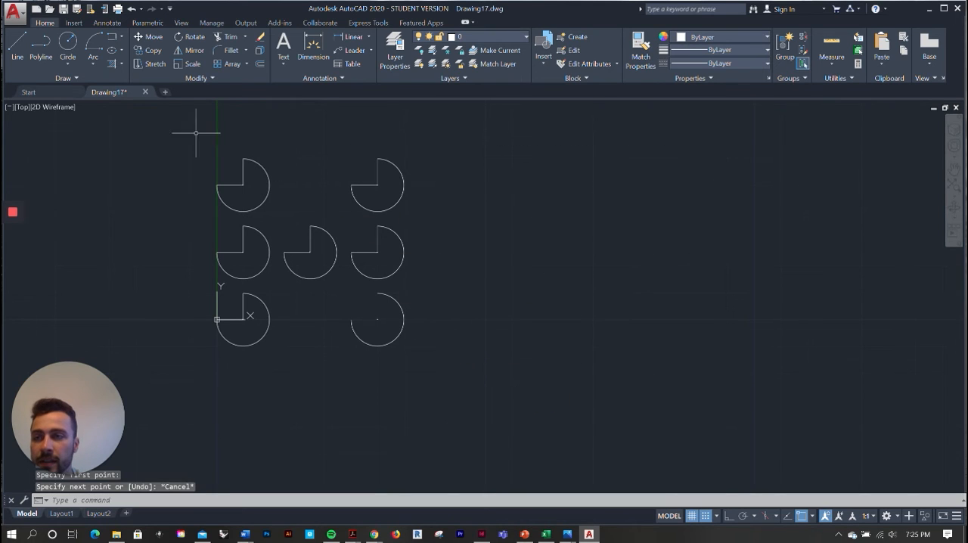
Draw a rectangle in the empty area to the right of the remaining shapes
click(112, 36)
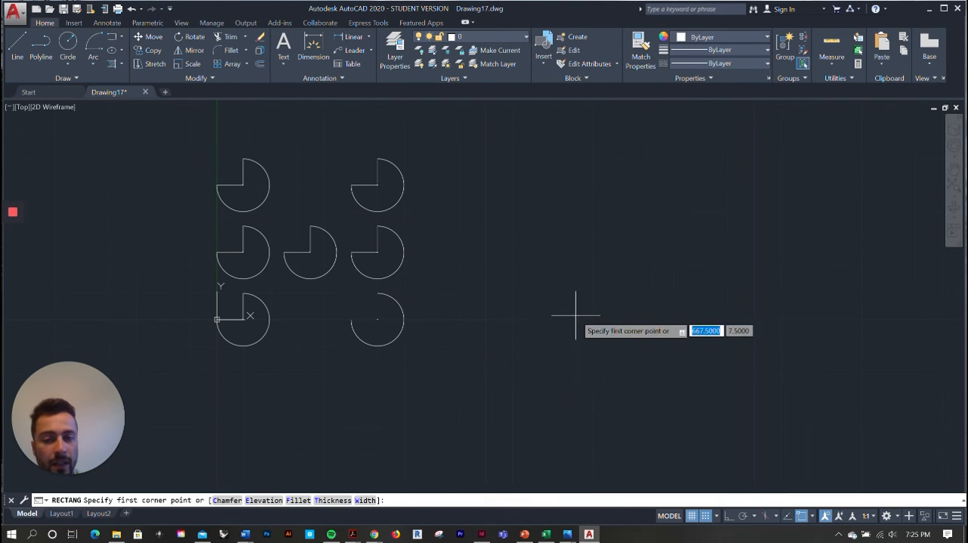
click(521, 300)
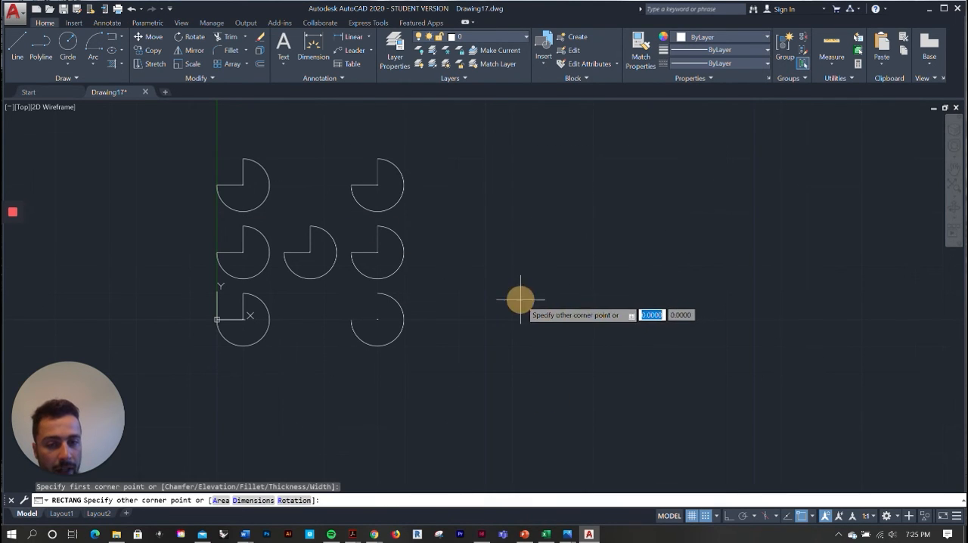
click(623, 237)
key(Escape)
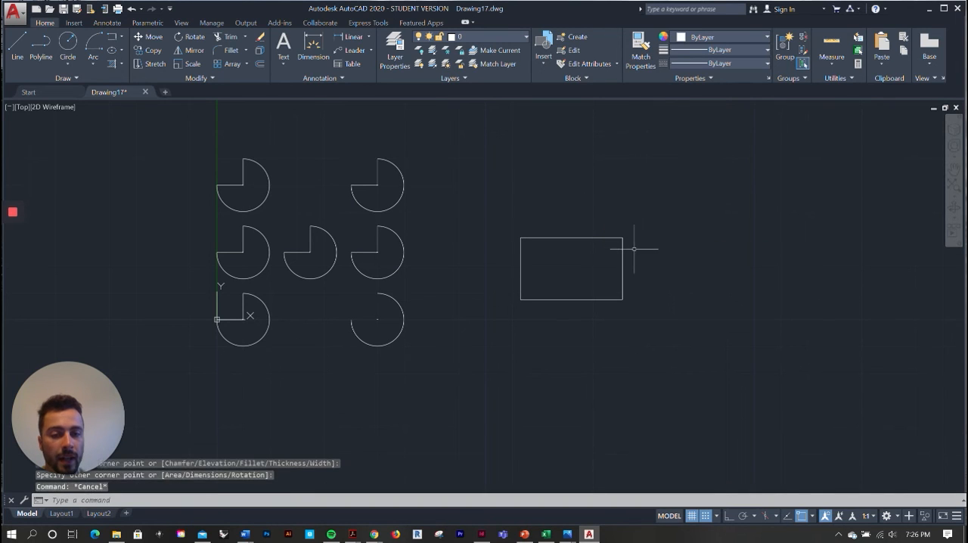
click(623, 244)
scroll(637, 249, up, 4)
scroll(643, 238, down, 4)
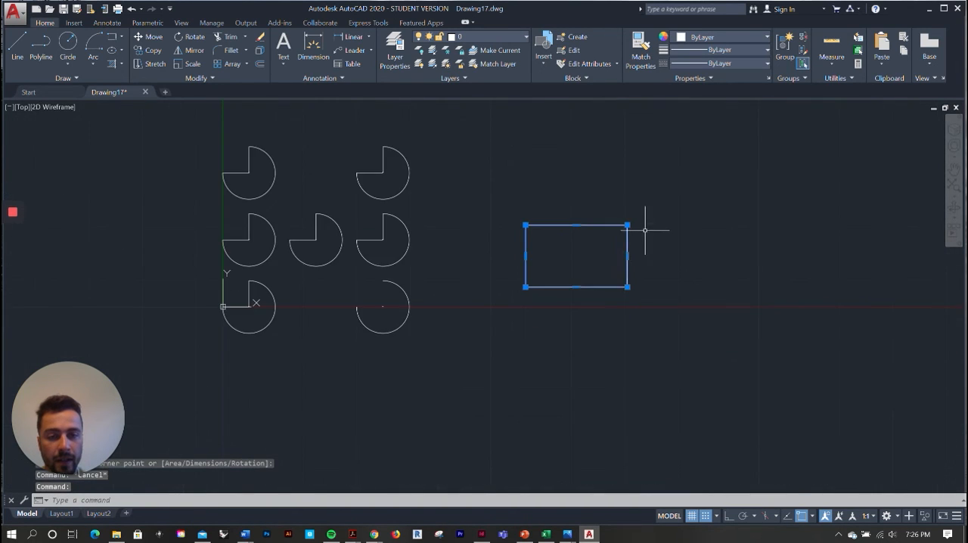
scroll(605, 275, up, 4)
key(Escape)
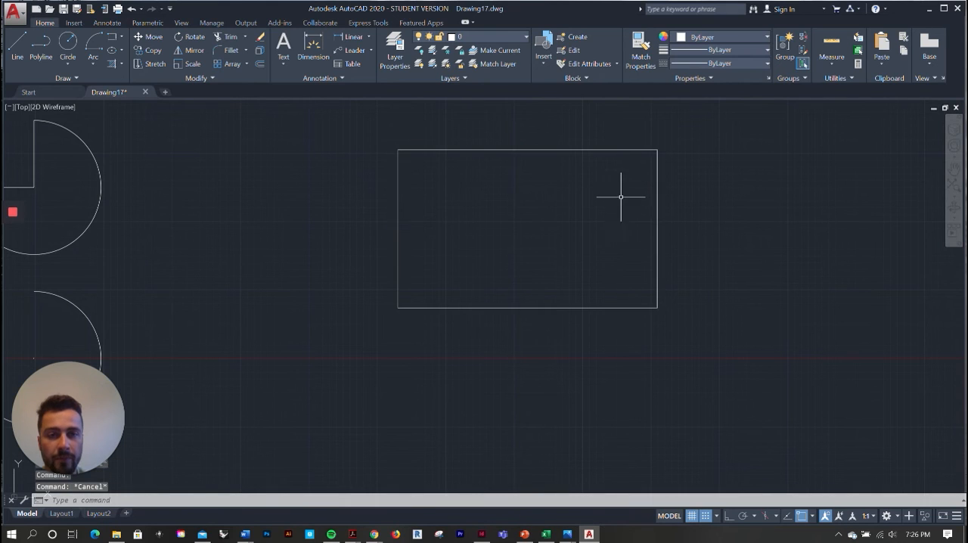
Offset the rectangle 12 units inward, setting the distance by two points straight up from its lower edge with Ortho on
click(261, 65)
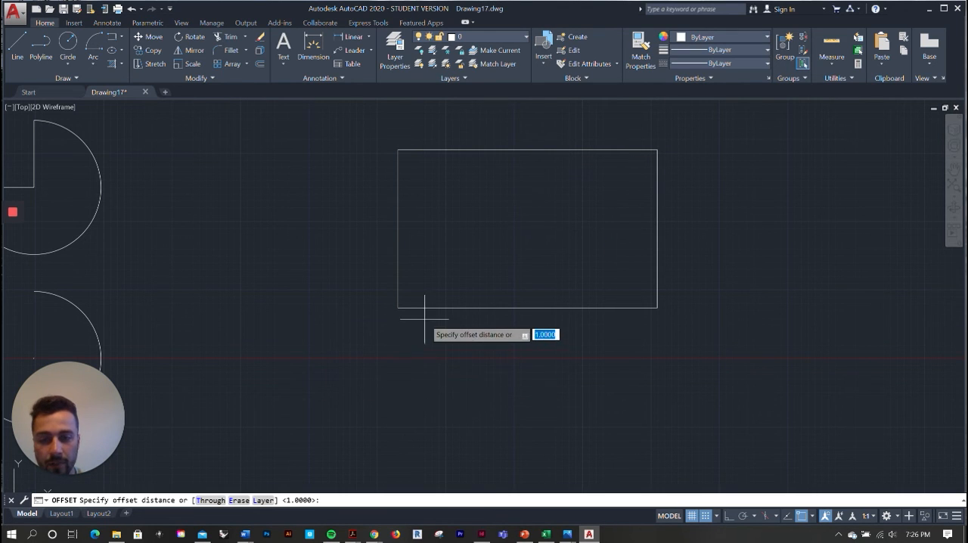
click(527, 308)
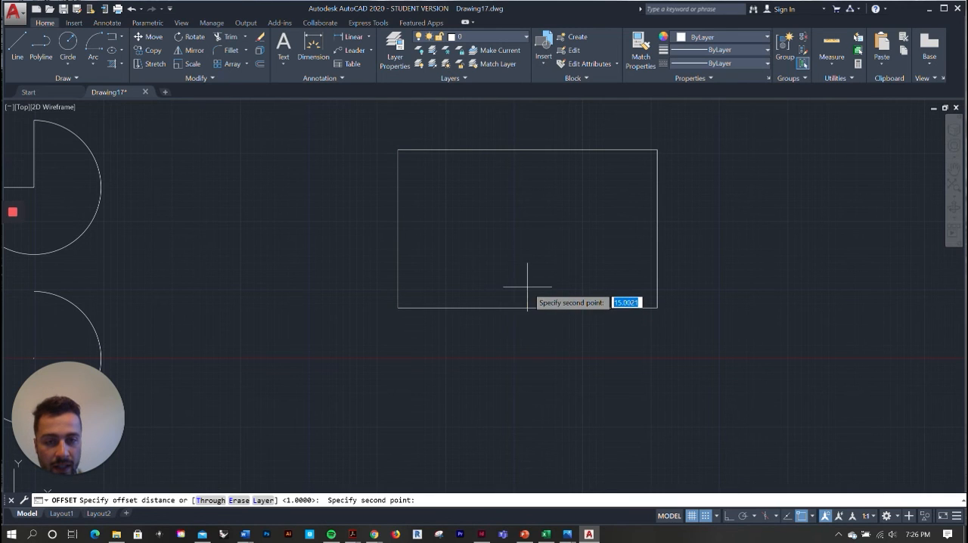
scroll(532, 293, up, 5)
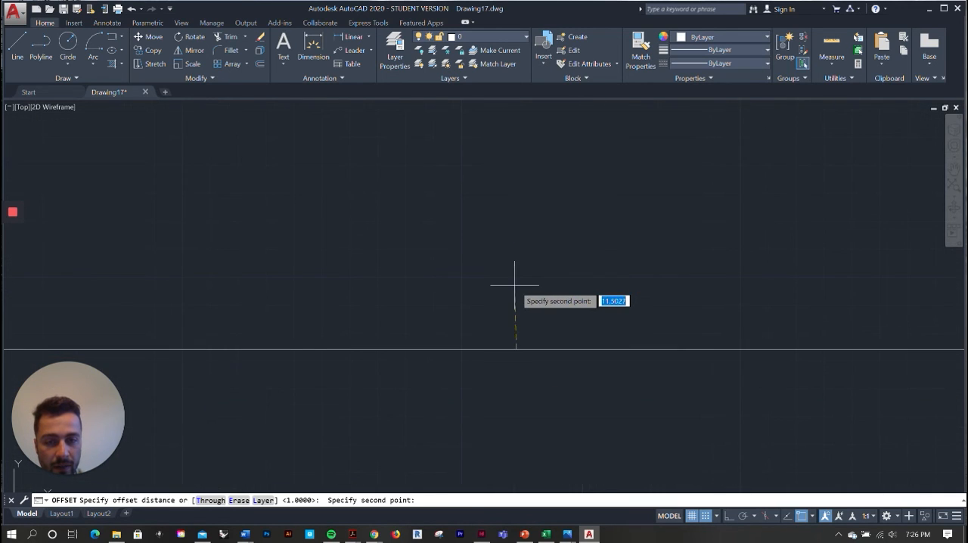
key(F8)
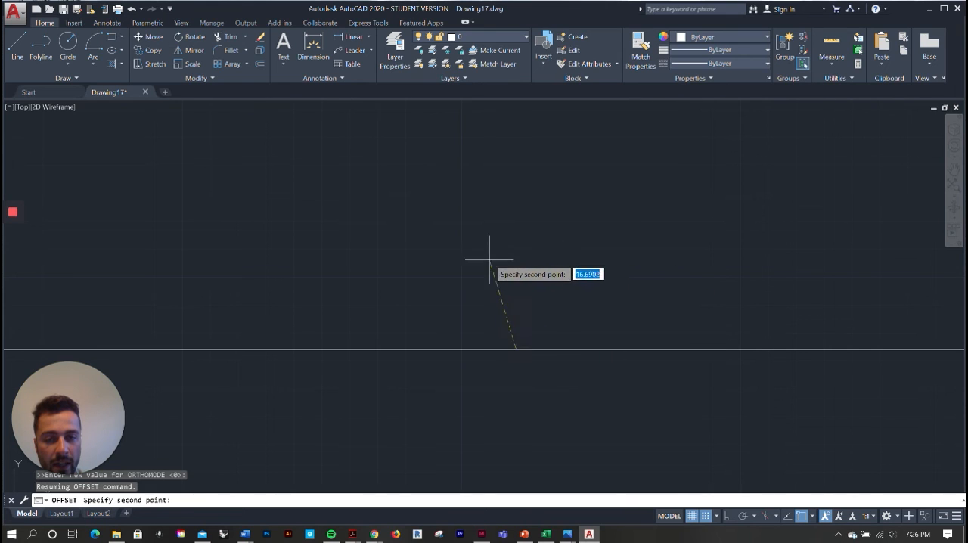
key(F8)
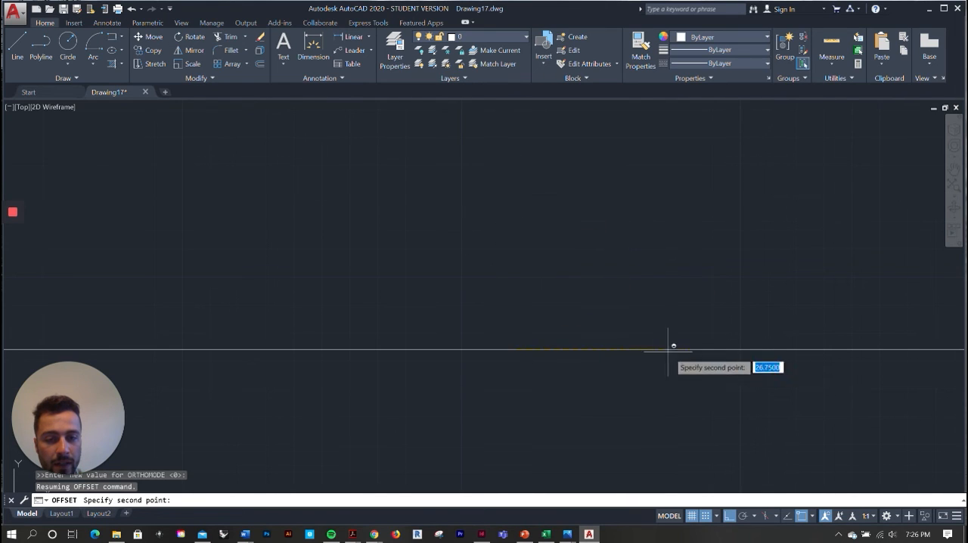
key(F8)
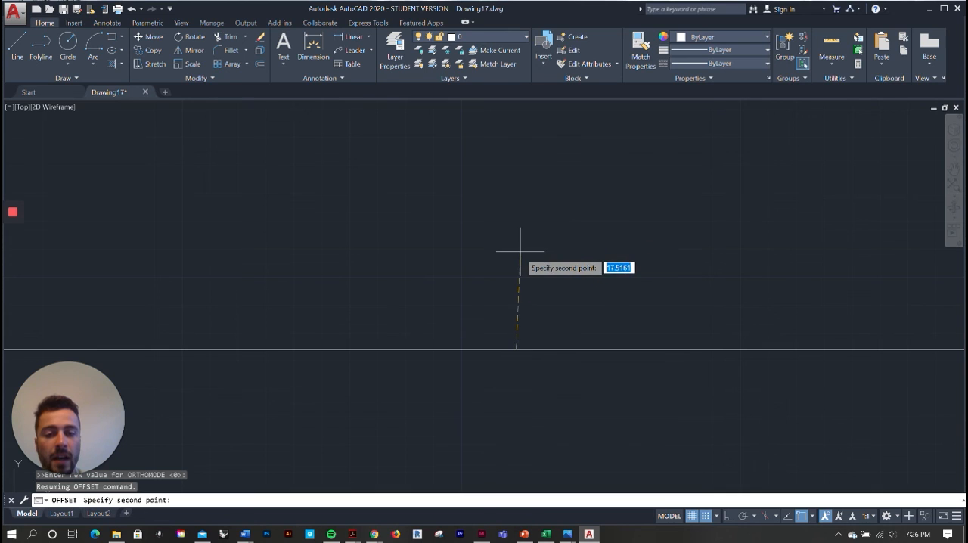
key(F8)
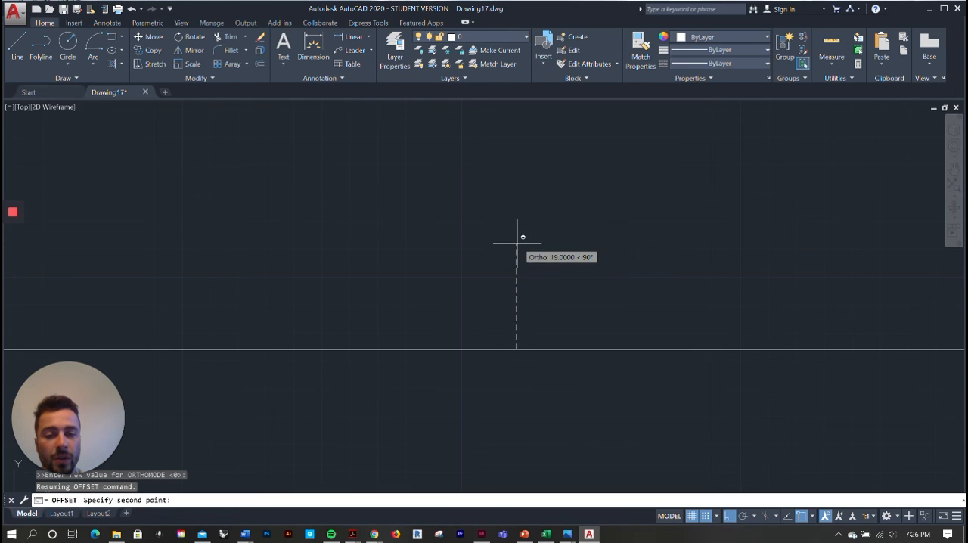
click(520, 282)
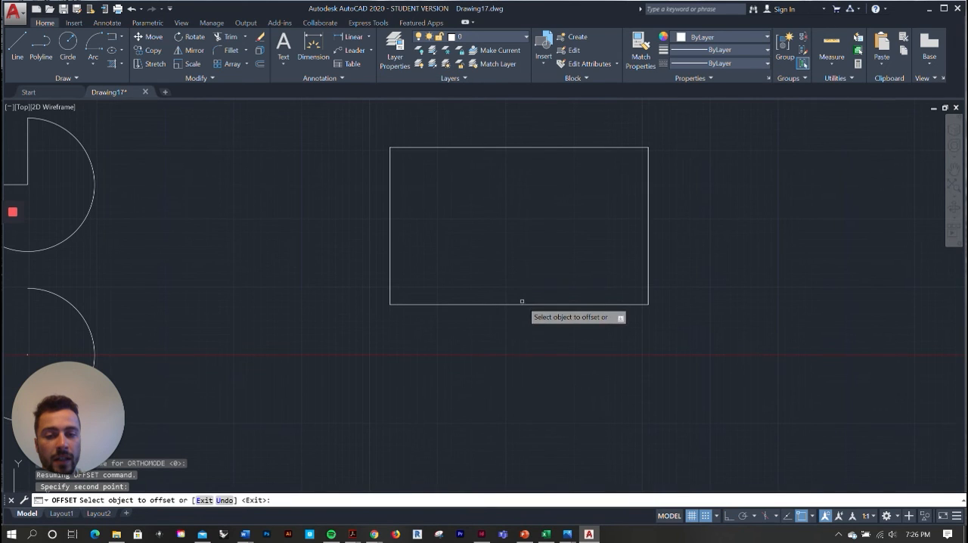
click(522, 303)
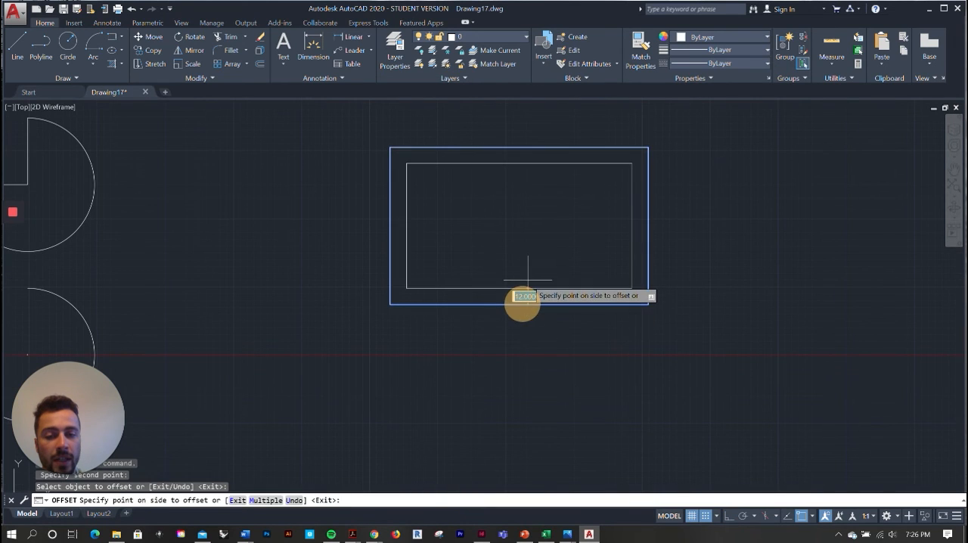
click(528, 280)
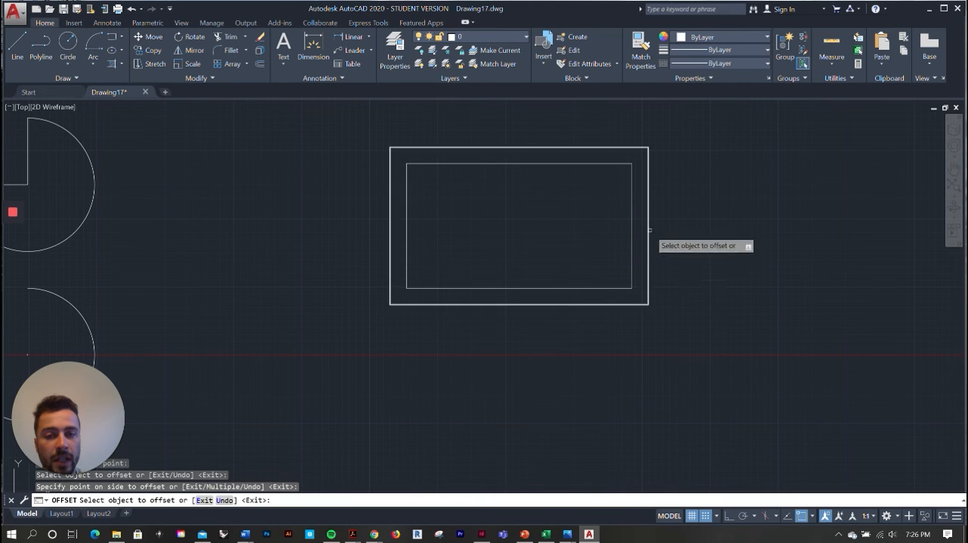
scroll(635, 212, up, 5)
scroll(706, 159, down, 3)
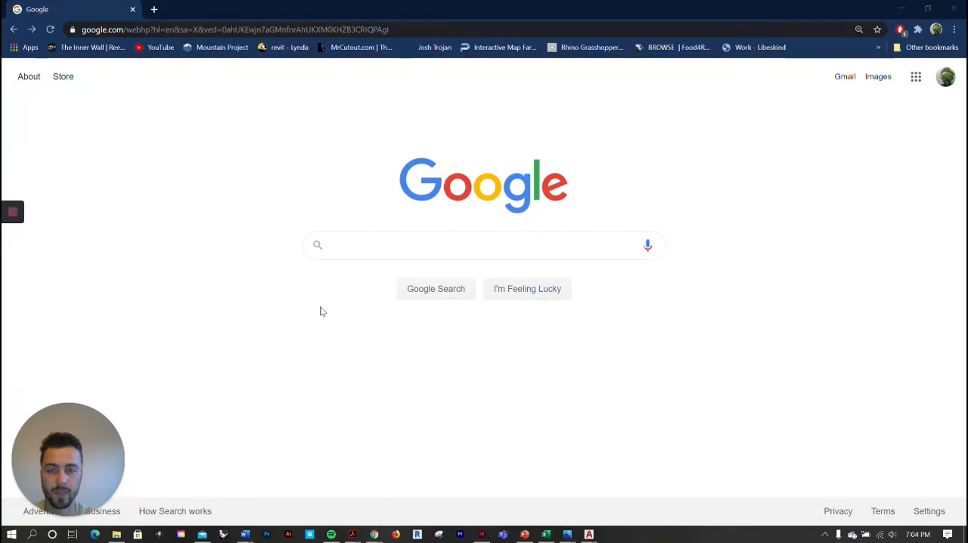
Switch to Chrome, search Google for "ndsu laser cutter template" and open the NDSU ALA Technology page of laser cutter templates
click(369, 244)
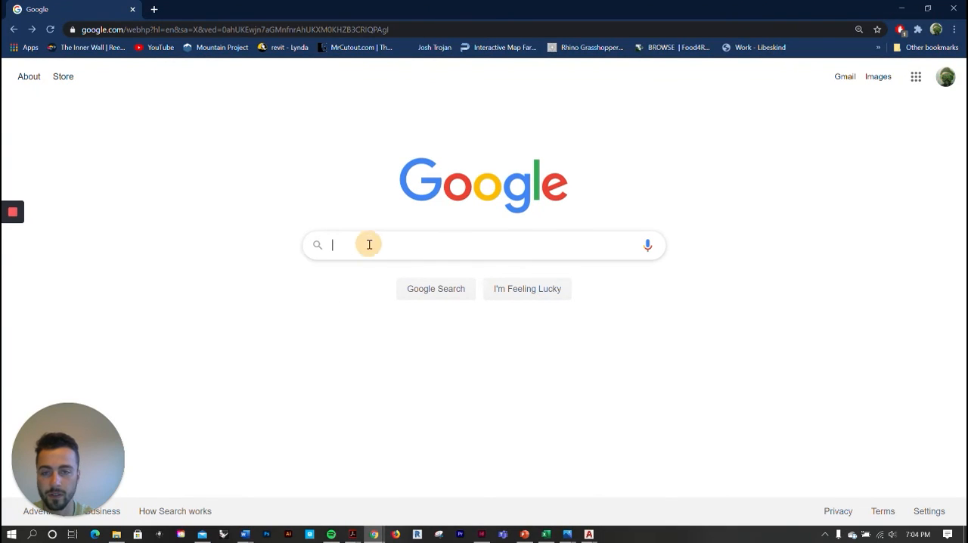
click(331, 156)
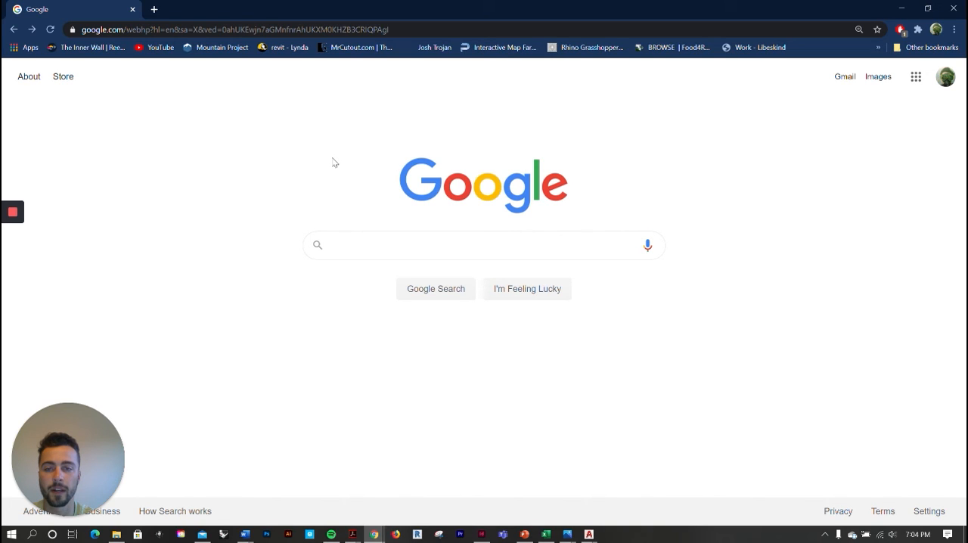
click(366, 242)
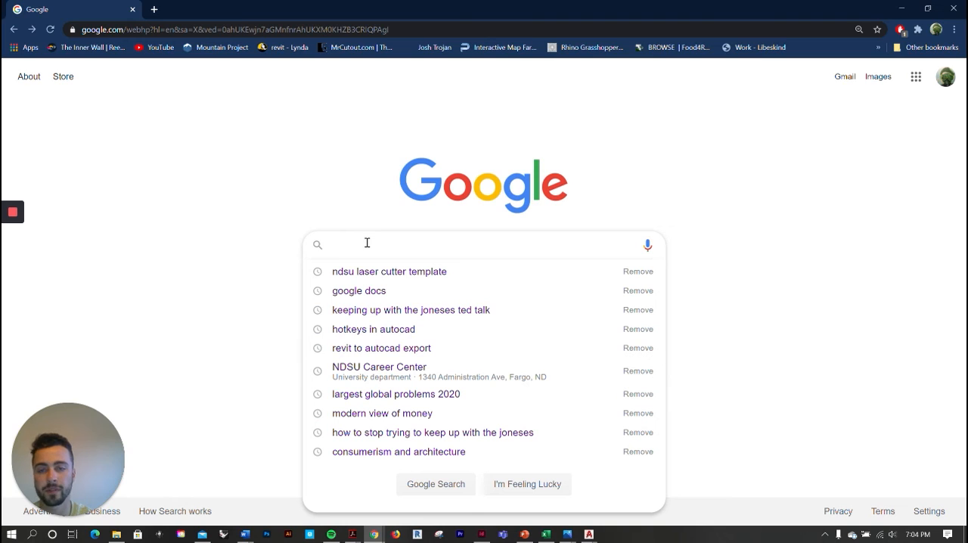
click(349, 186)
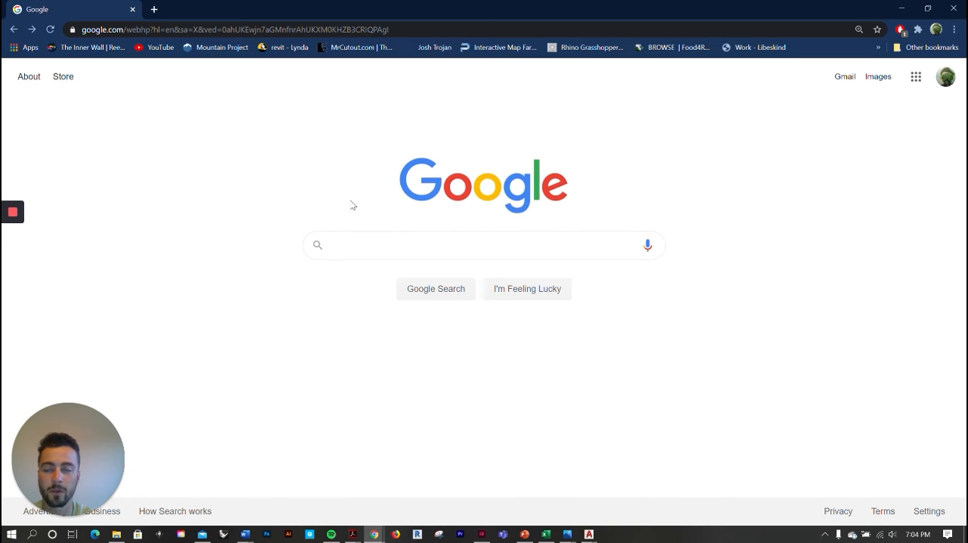
click(364, 242)
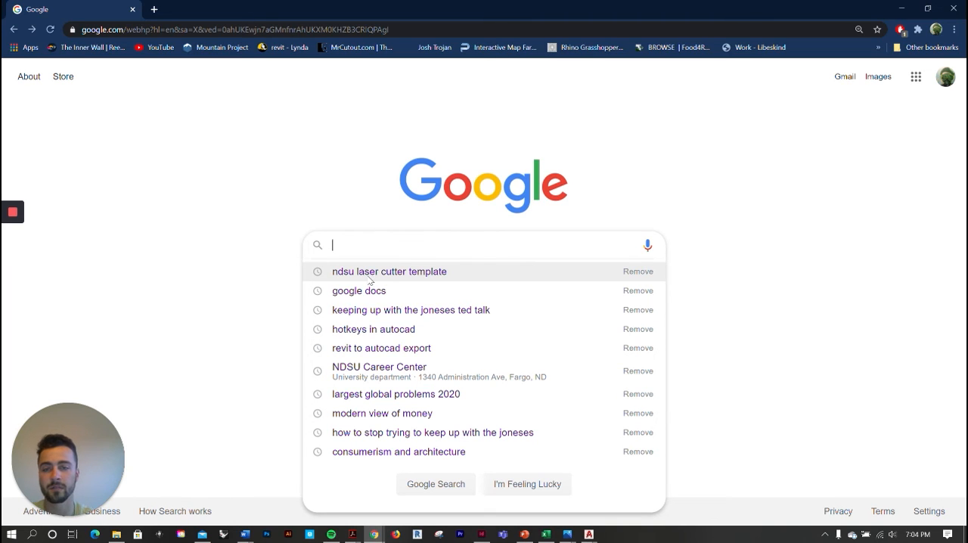
click(367, 275)
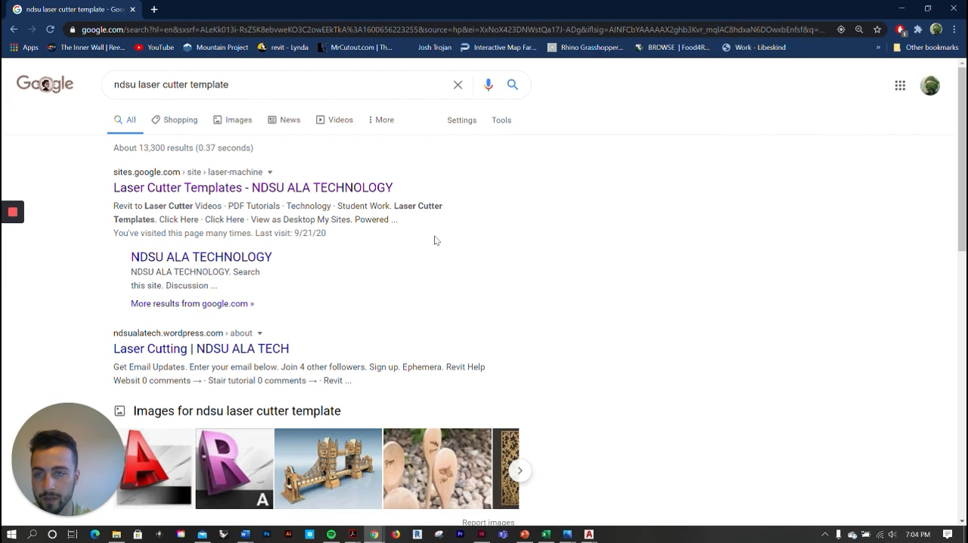
click(181, 189)
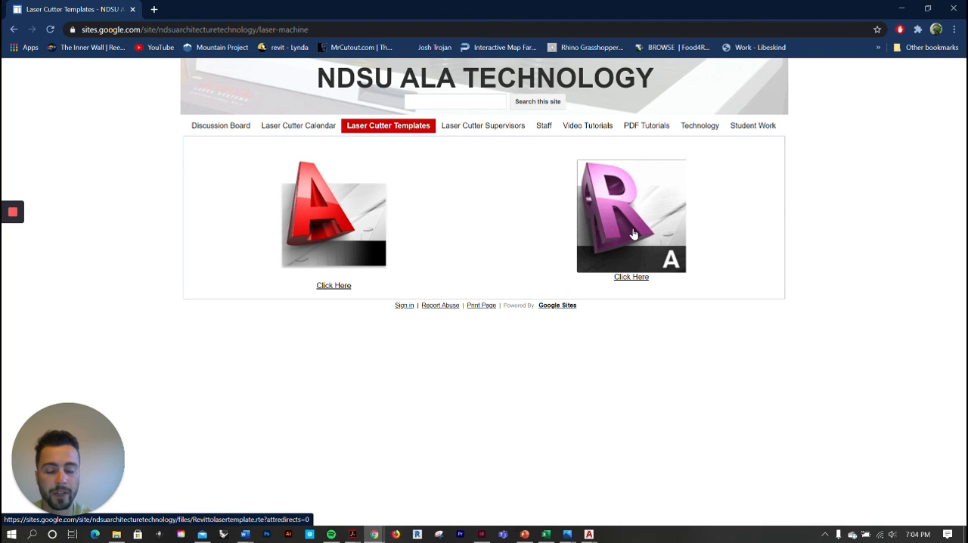
Download the AutoCAD laser cutter template (.dwt) into the 5th Year folder and open the downloaded file in AutoCAD
click(330, 226)
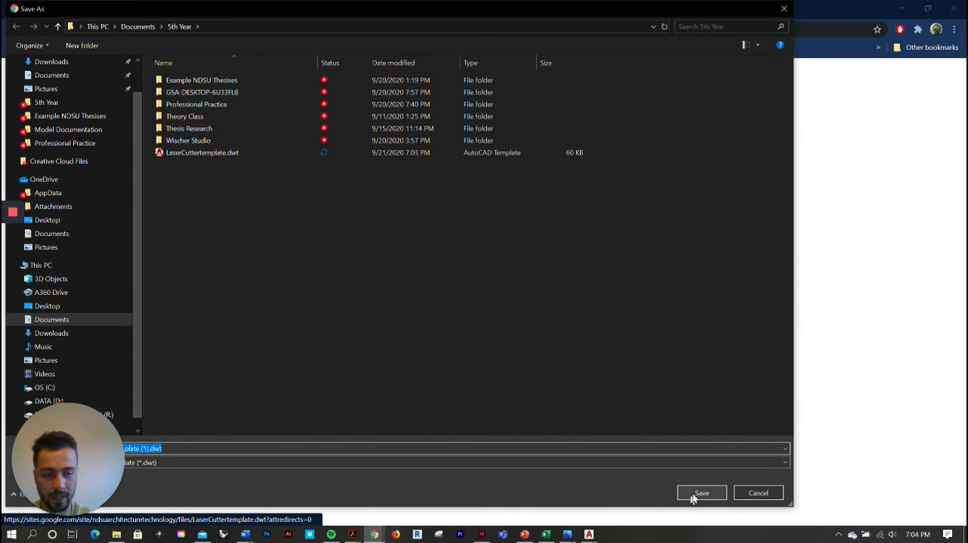
click(701, 494)
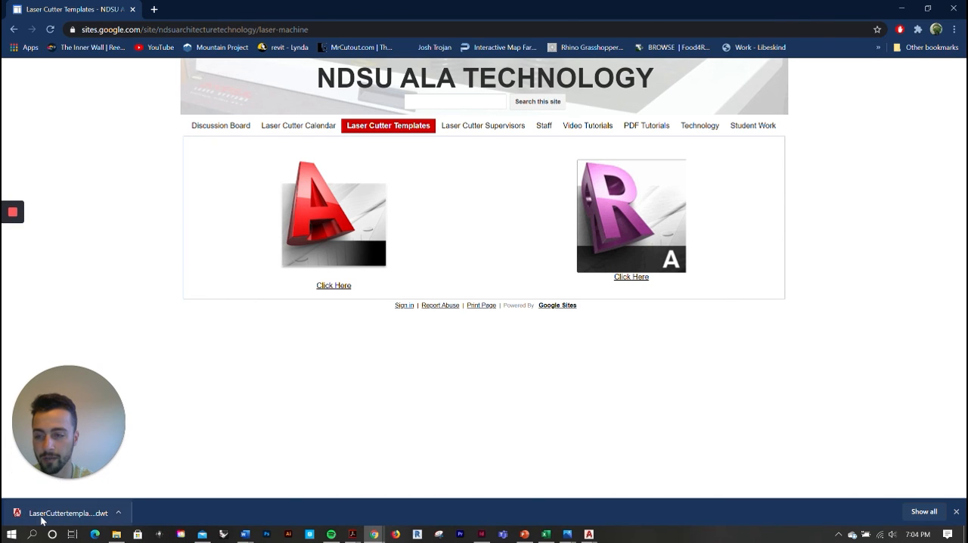
click(68, 513)
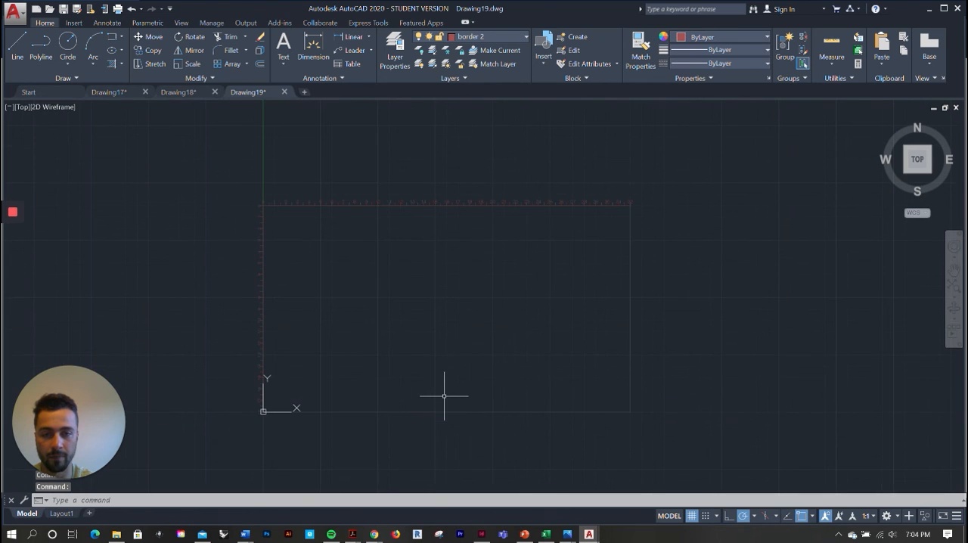
Examine the laser cutter template's border and the numbered rulers along its upper and left edges
scroll(557, 271, up, 2)
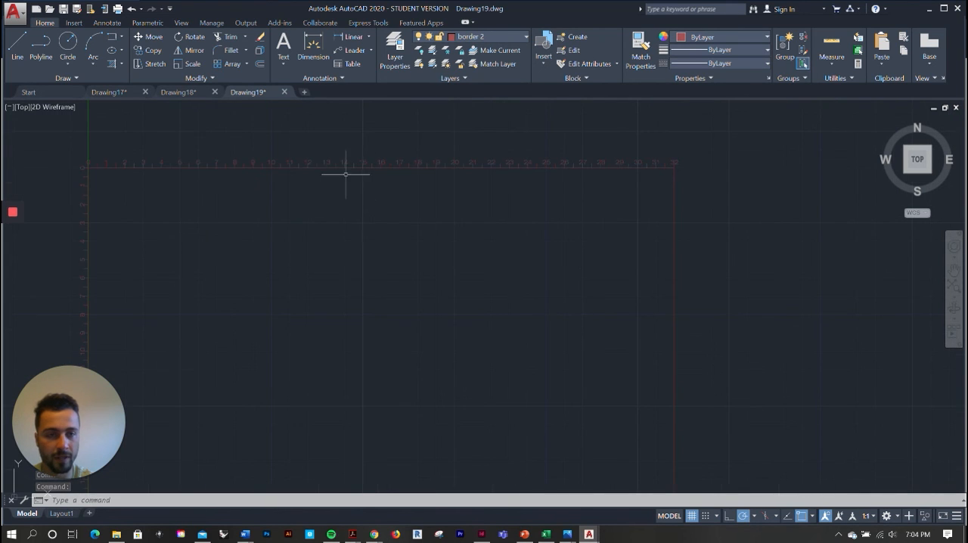
scroll(467, 150, down, 2)
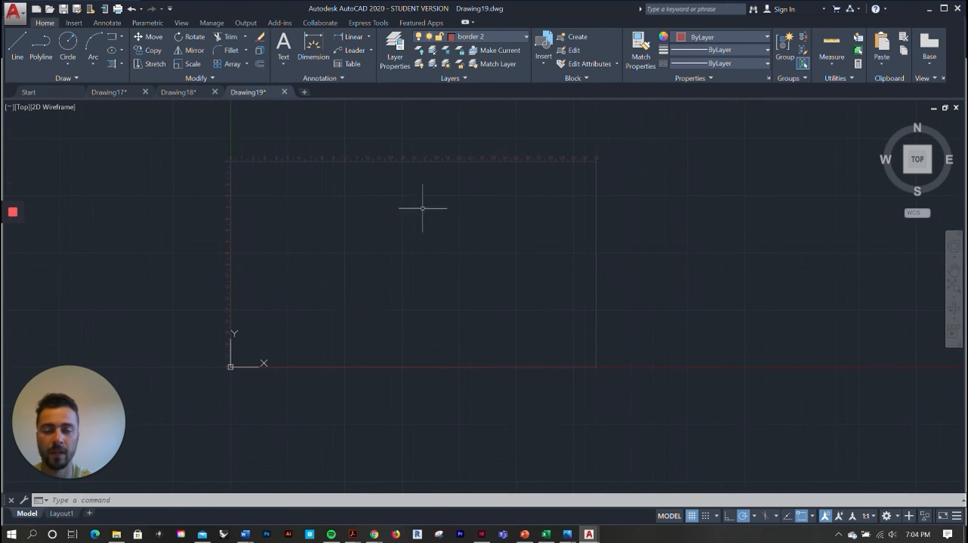
scroll(418, 137, up, 2)
scroll(529, 132, down, 4)
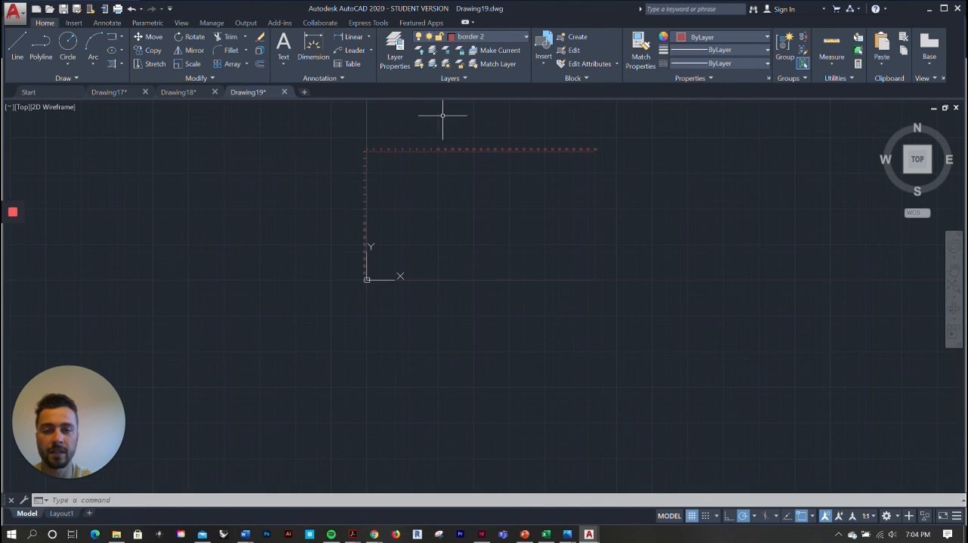
scroll(461, 108, up, 2)
scroll(595, 303, up, 2)
scroll(595, 303, down, 2)
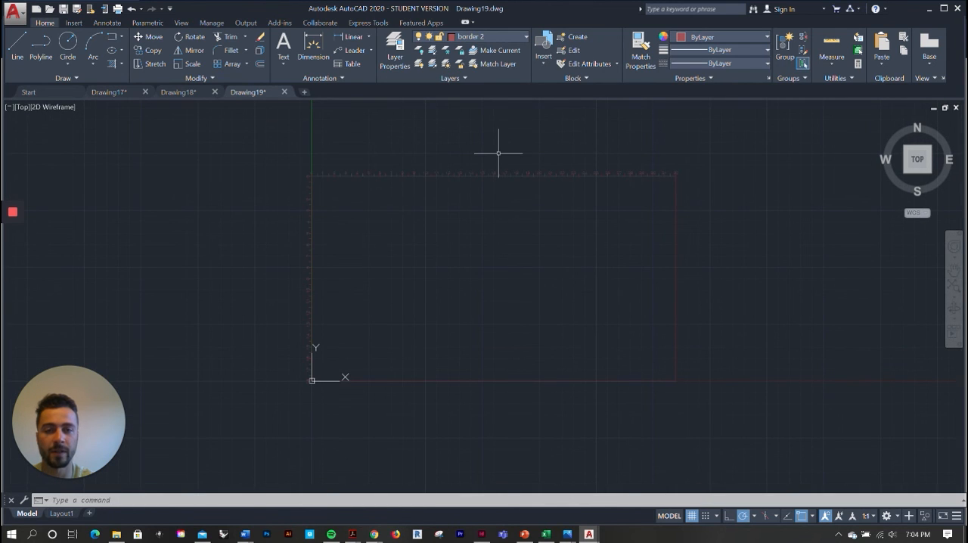
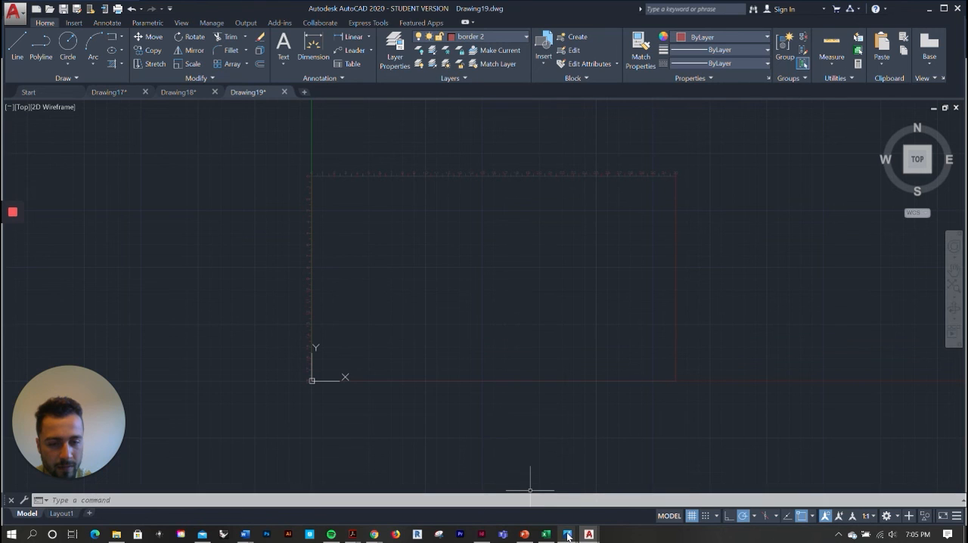
Switch to Photos and examine the tower model in IMG_9316.JPG, from its stacked curved floor slabs down to the podium levels
mouse_move(567, 535)
click(519, 495)
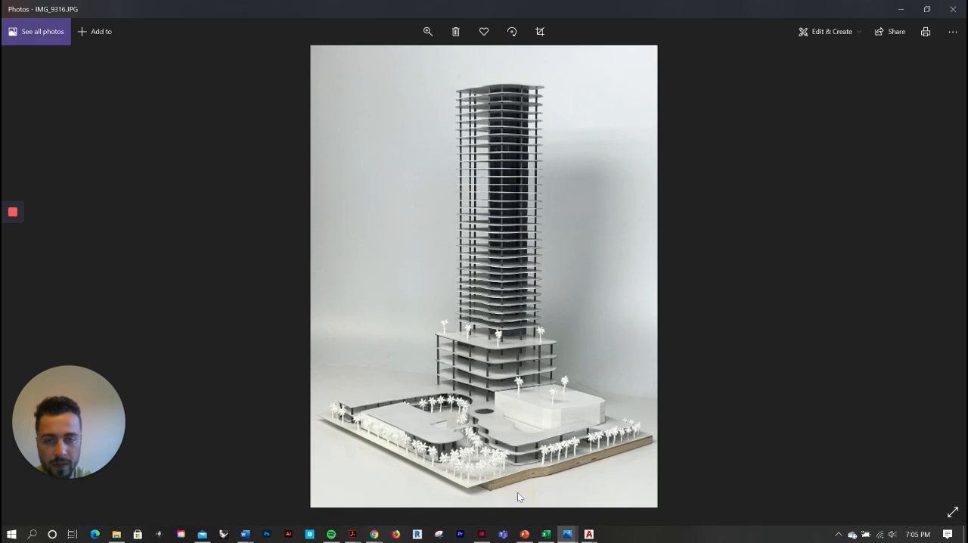
click(427, 32)
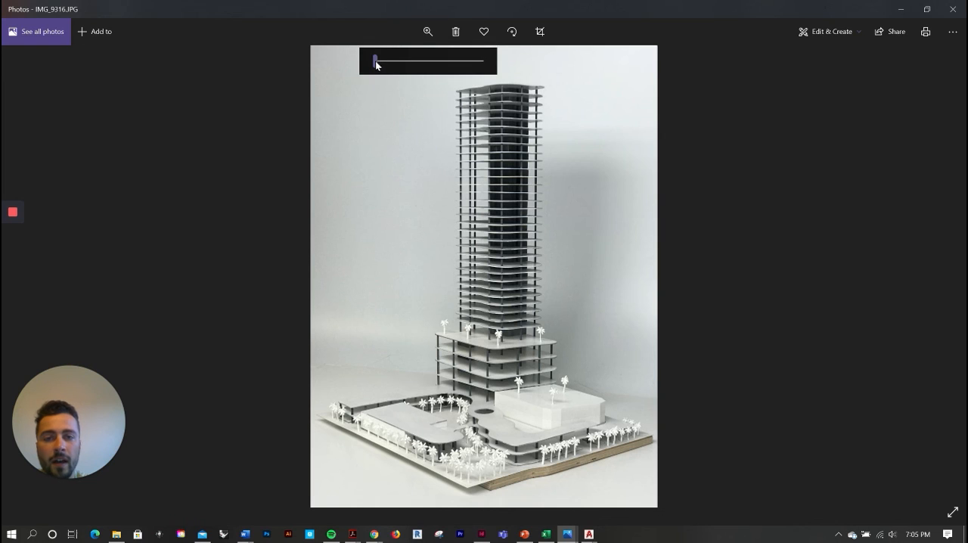
drag(376, 62, 404, 82)
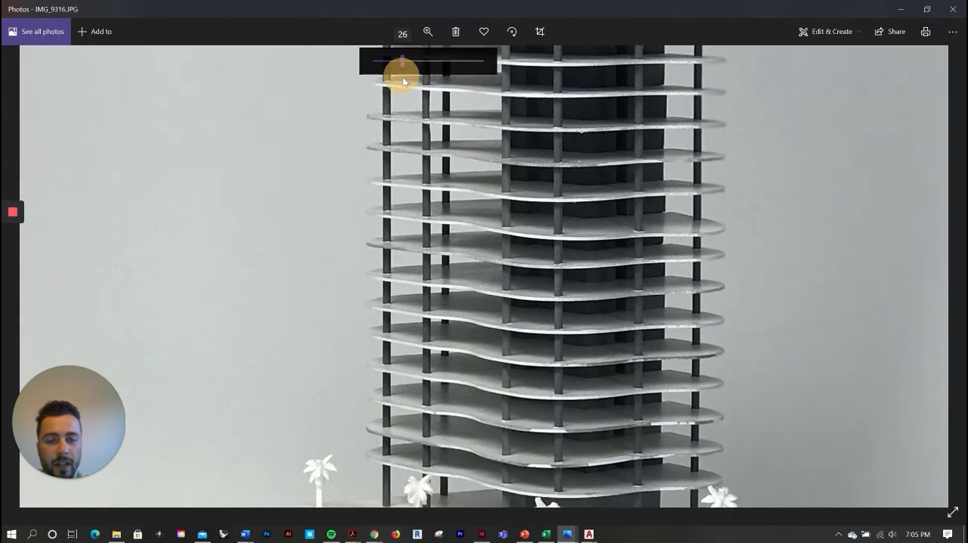
drag(666, 305, 518, 186)
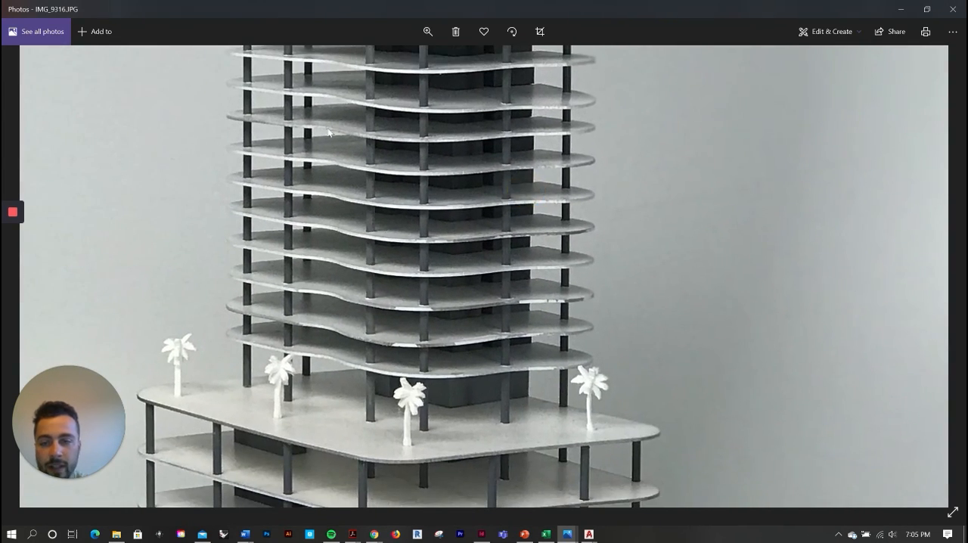
drag(336, 118, 341, 244)
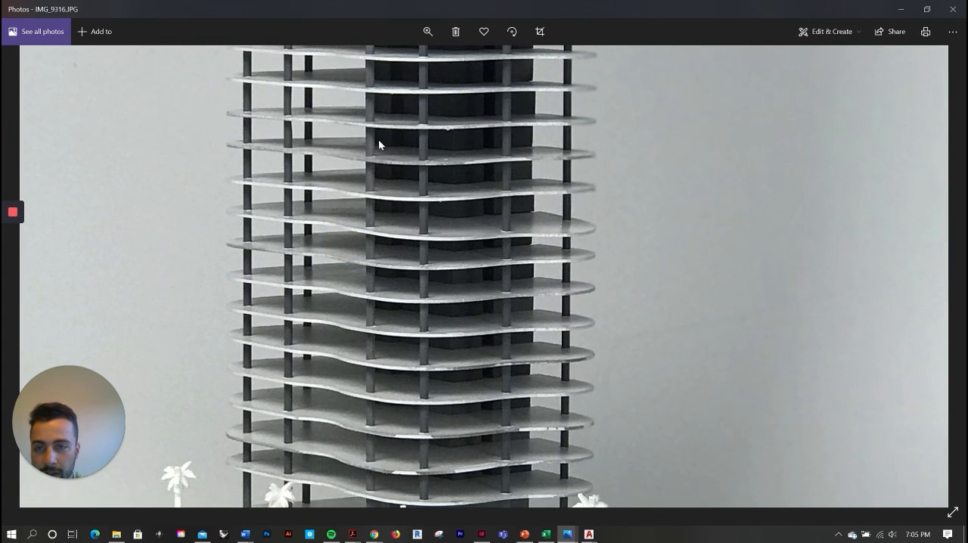
drag(379, 141, 364, 301)
drag(399, 116, 400, 291)
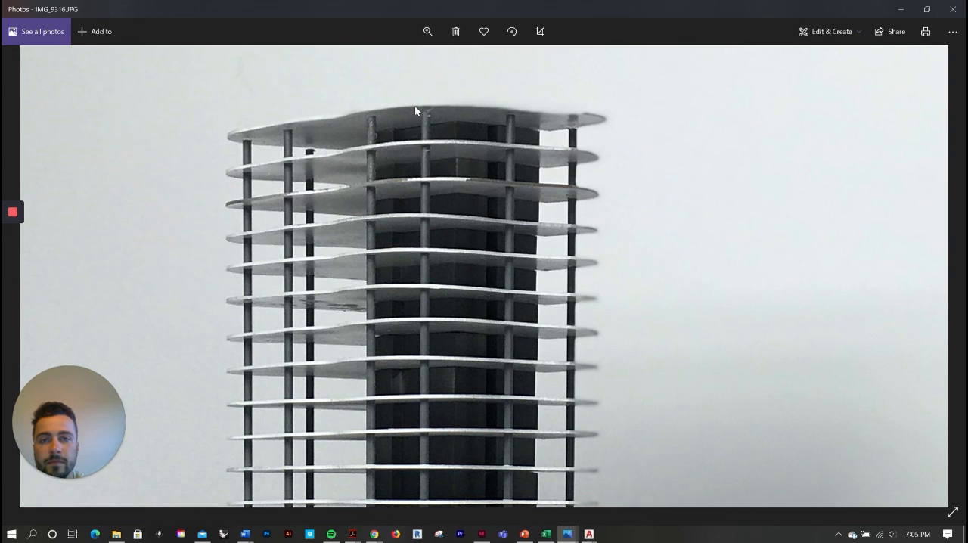
click(427, 32)
mouse_move(407, 61)
mouse_down()
mouse_move(375, 61)
mouse_move(397, 70)
mouse_up()
drag(593, 156, 527, 288)
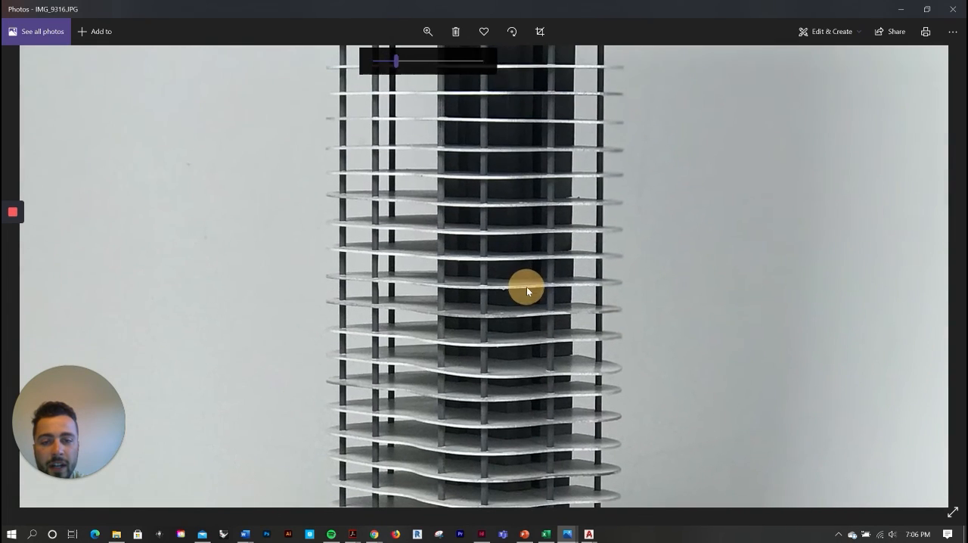
drag(527, 134, 505, 292)
drag(491, 114, 484, 274)
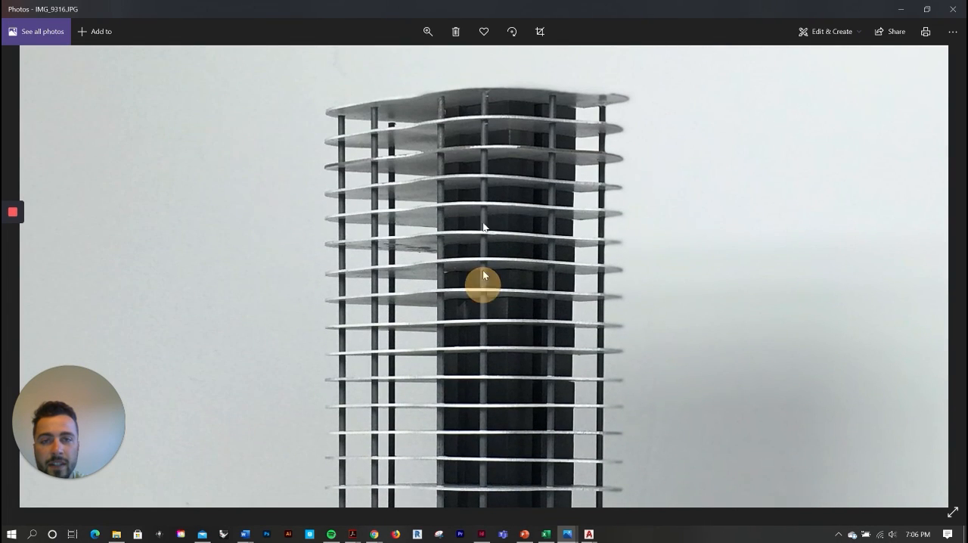
click(418, 26)
drag(397, 61, 369, 62)
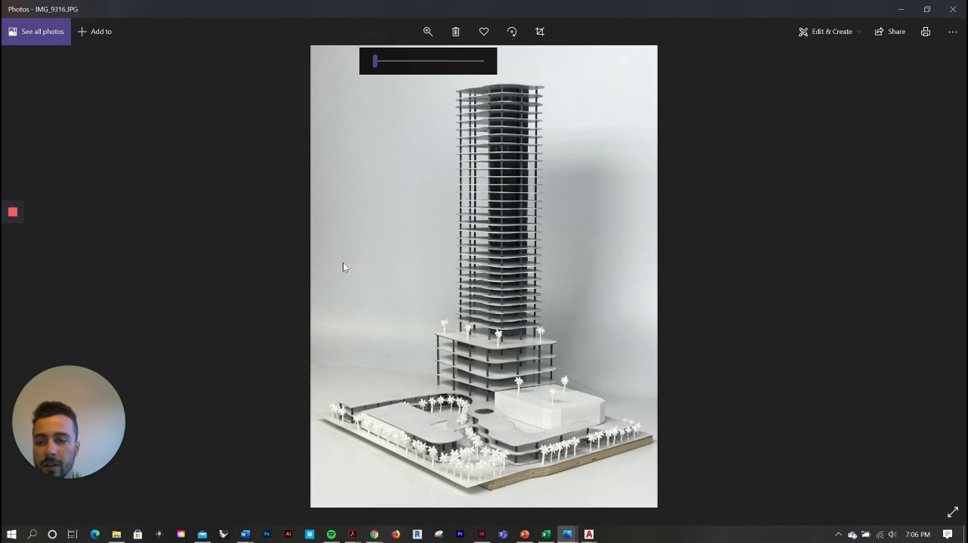
drag(376, 66, 404, 65)
drag(394, 328, 396, 176)
click(428, 31)
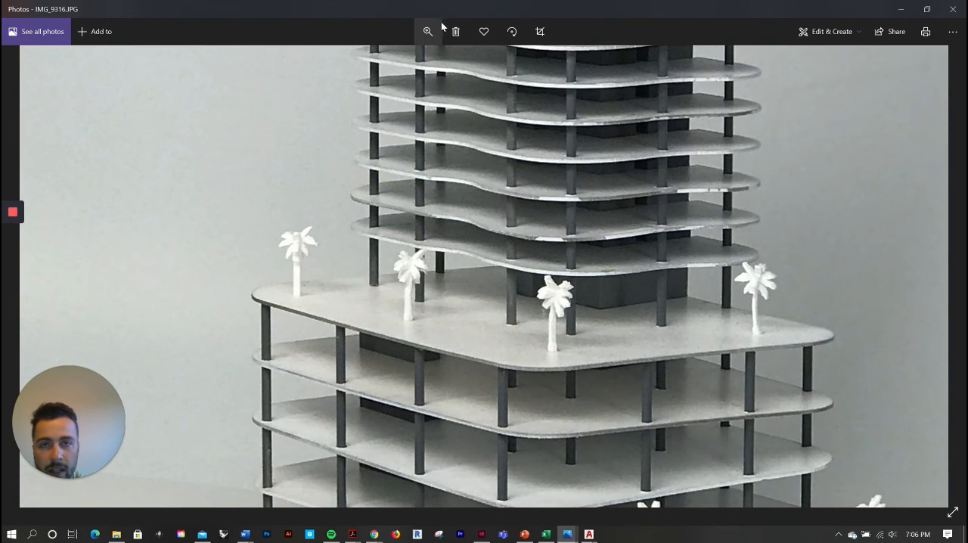
drag(409, 60, 376, 60)
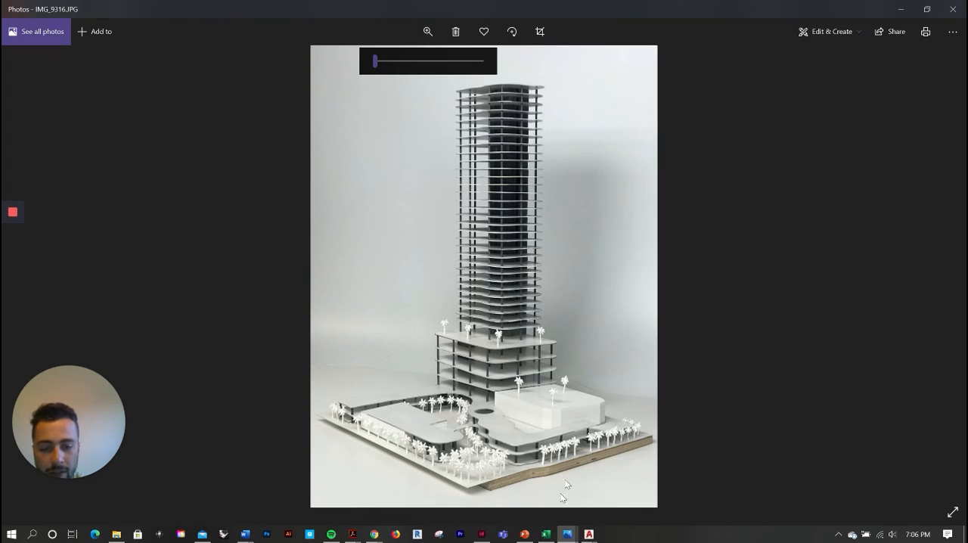
Open structure.JPG in Photos and examine the wooden model's small round tables, chairs and dark lattice wall up close
click(628, 473)
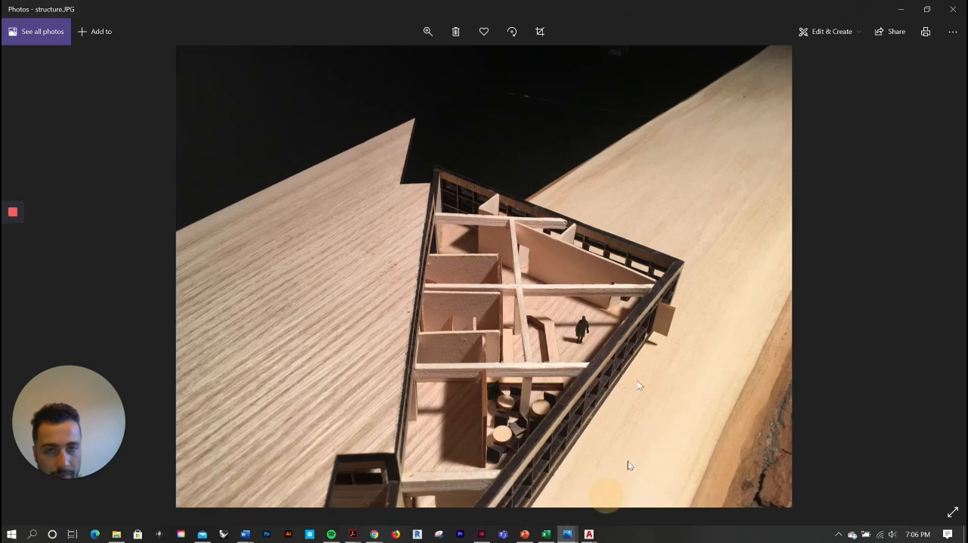
click(428, 32)
drag(377, 60, 404, 62)
drag(492, 168, 441, 228)
drag(545, 454, 423, 155)
drag(584, 399, 425, 94)
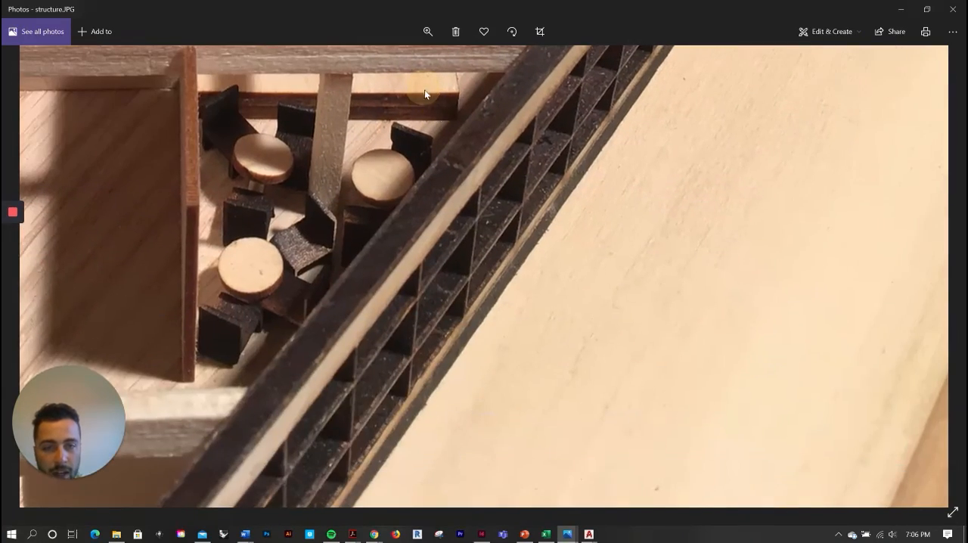
click(427, 31)
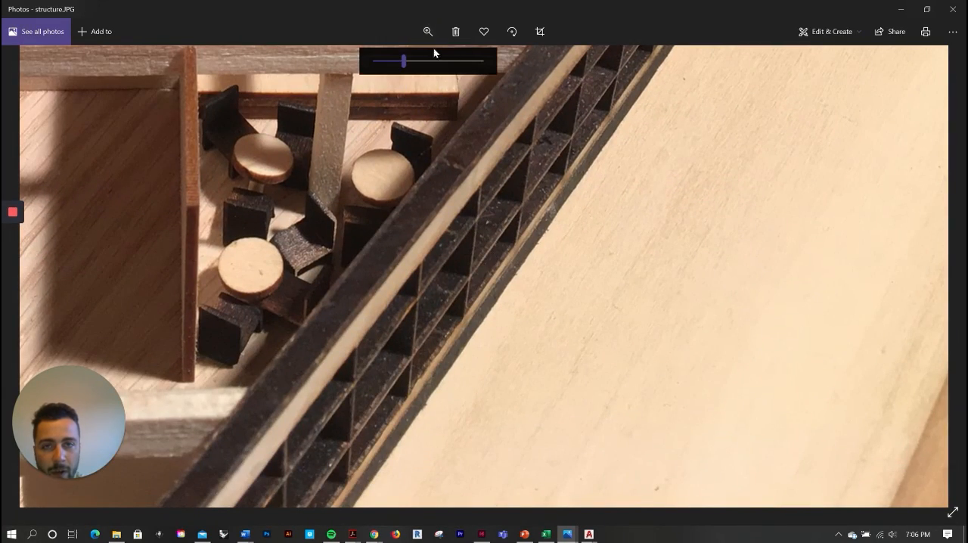
drag(404, 61, 357, 102)
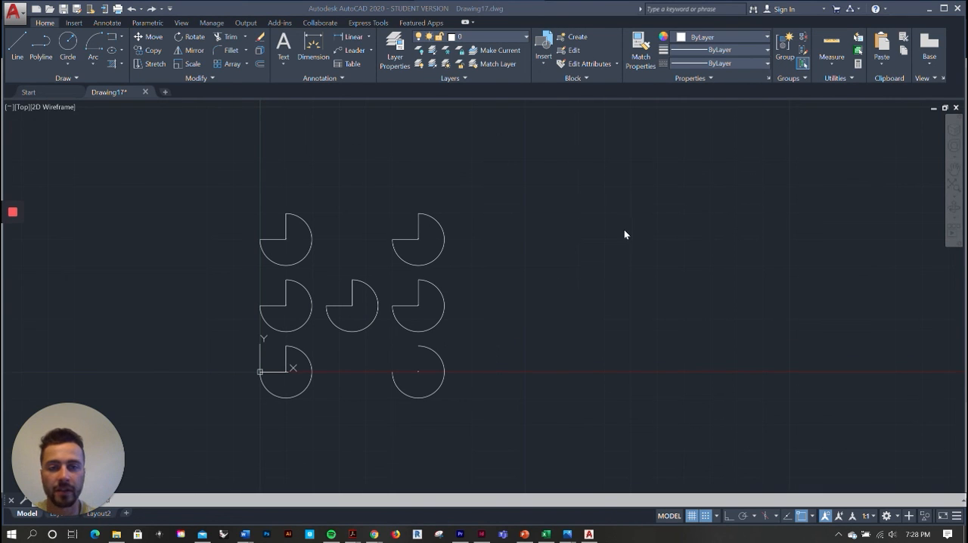
scroll(638, 223, down, 2)
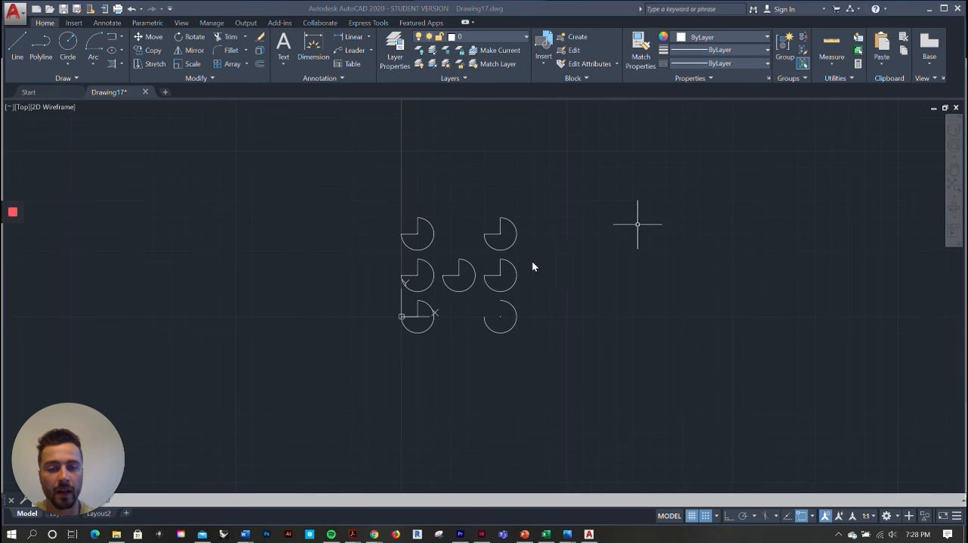
scroll(527, 264, up, 4)
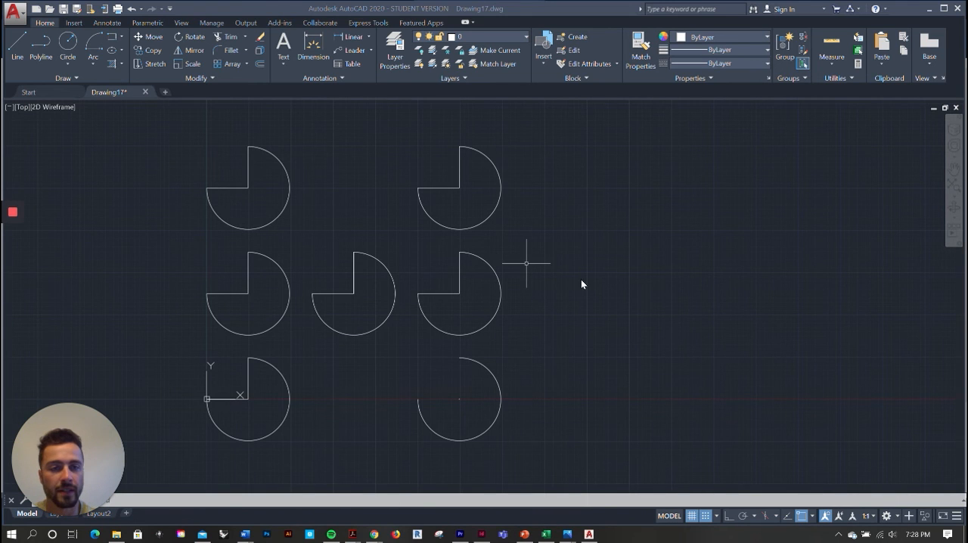
scroll(581, 276, down, 2)
scroll(634, 263, up, 2)
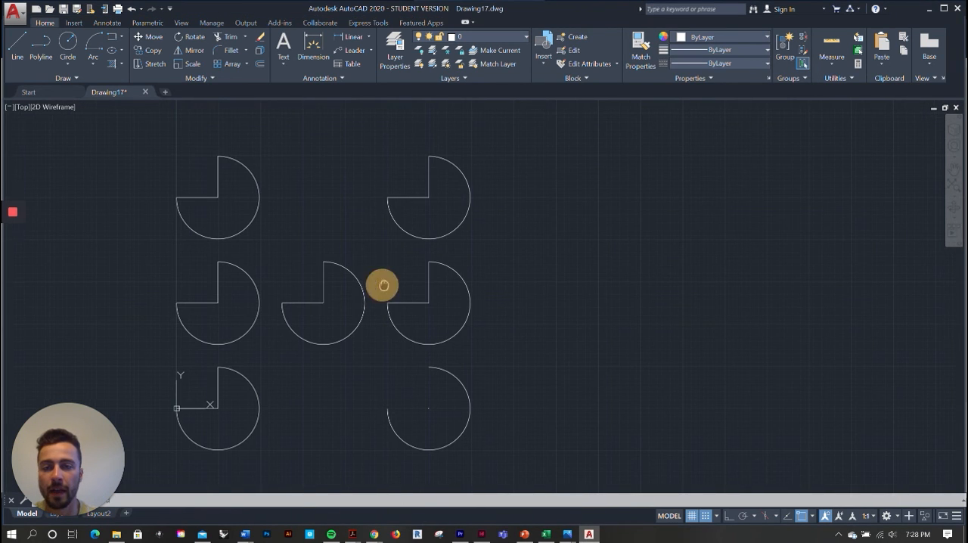
mouse_move(381, 285)
middle_down()
mouse_move(663, 275)
mouse_move(432, 260)
middle_up()
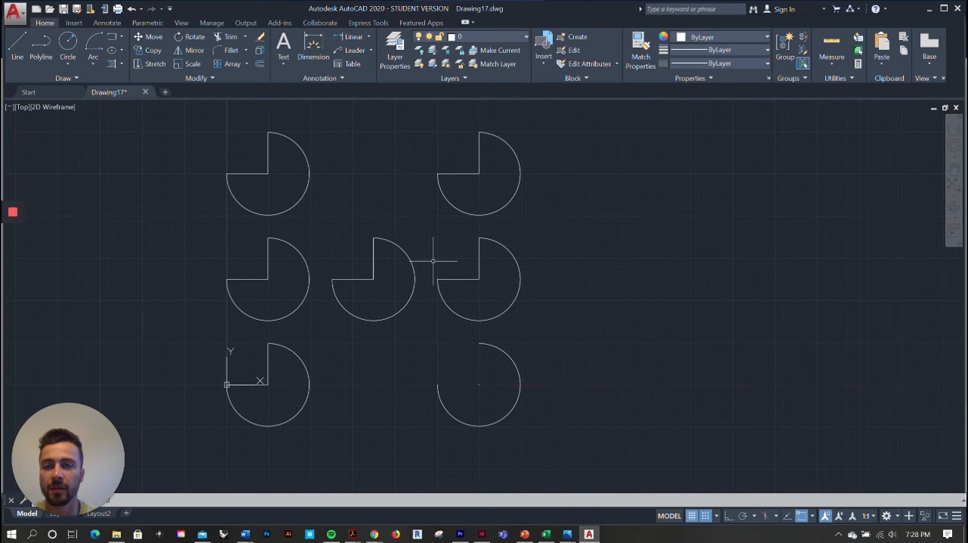
Place a multiline text box in the empty area beside the three-quarter circles and enter the contact's e-mail address as its text
mouse_move(376, 225)
middle_down()
mouse_move(267, 232)
mouse_move(222, 262)
middle_up()
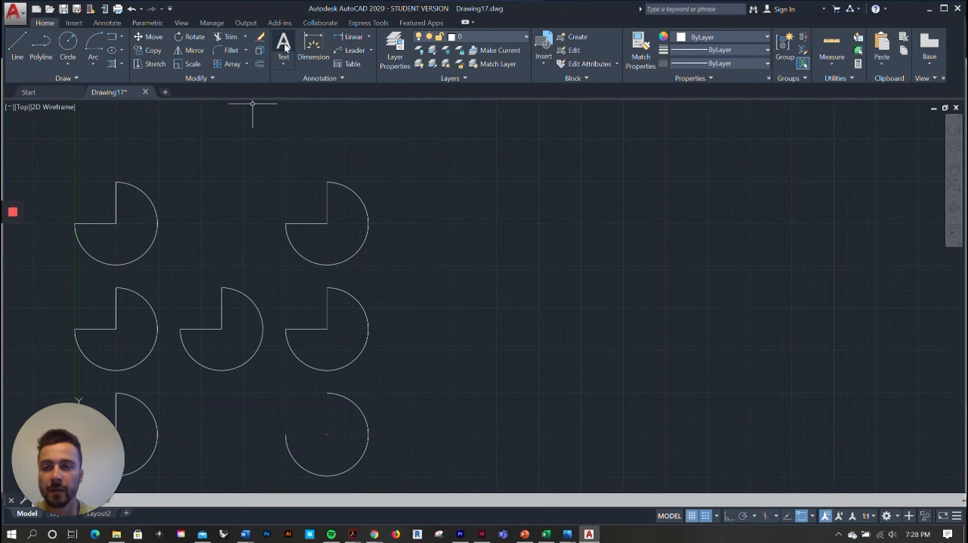
click(284, 43)
click(423, 195)
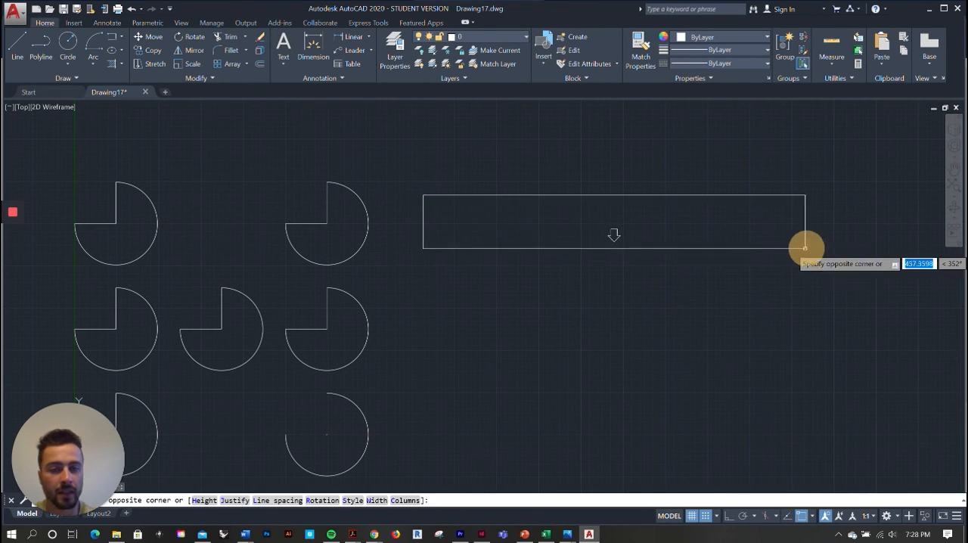
click(838, 254)
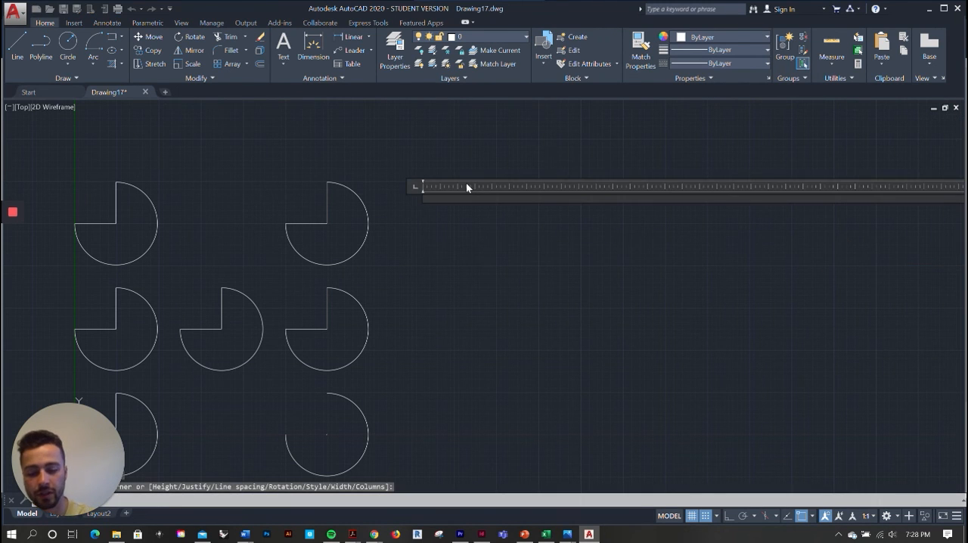
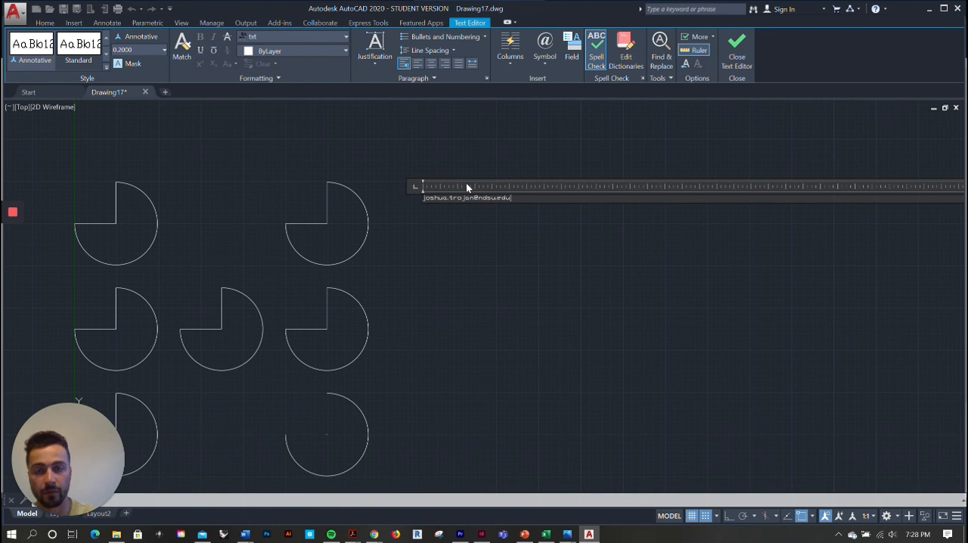
scroll(444, 191, up, 6)
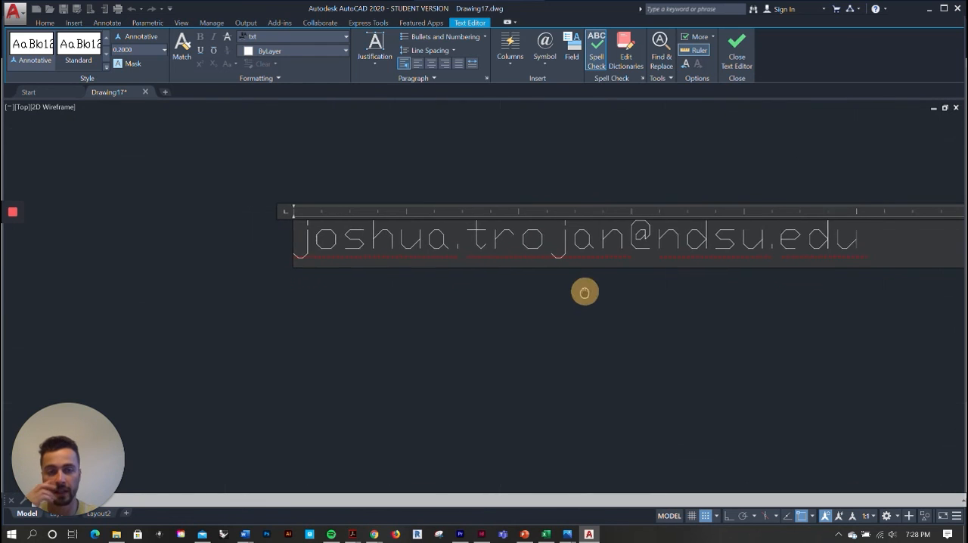
middle_drag(583, 289, 499, 316)
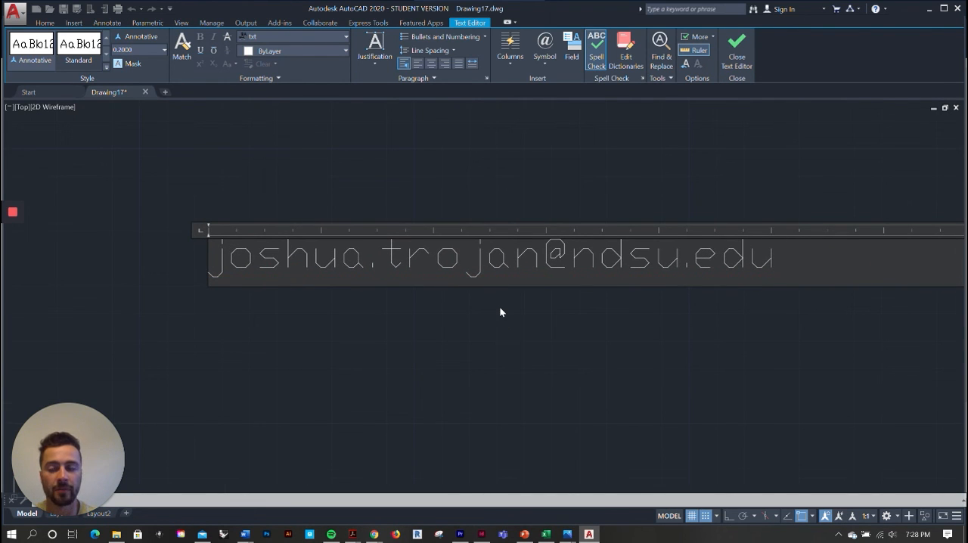
click(738, 47)
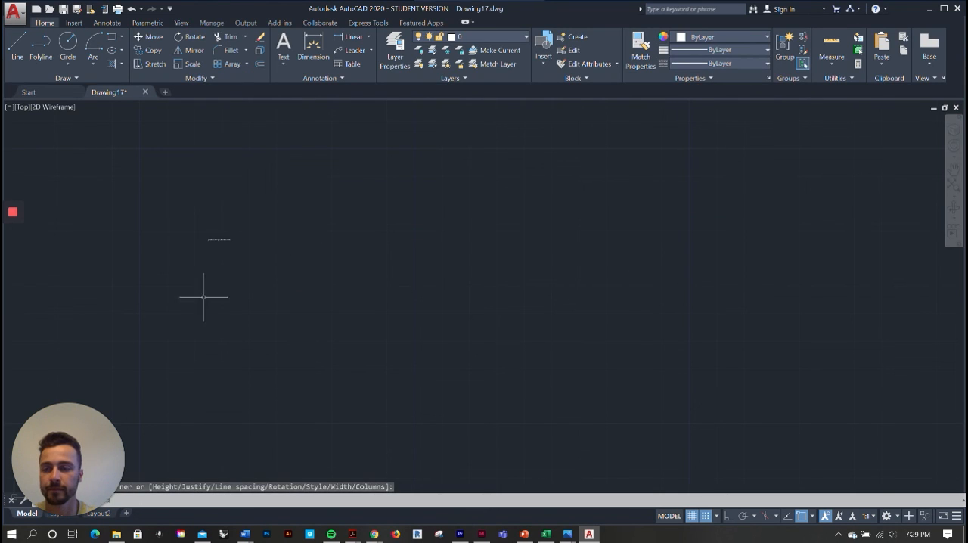